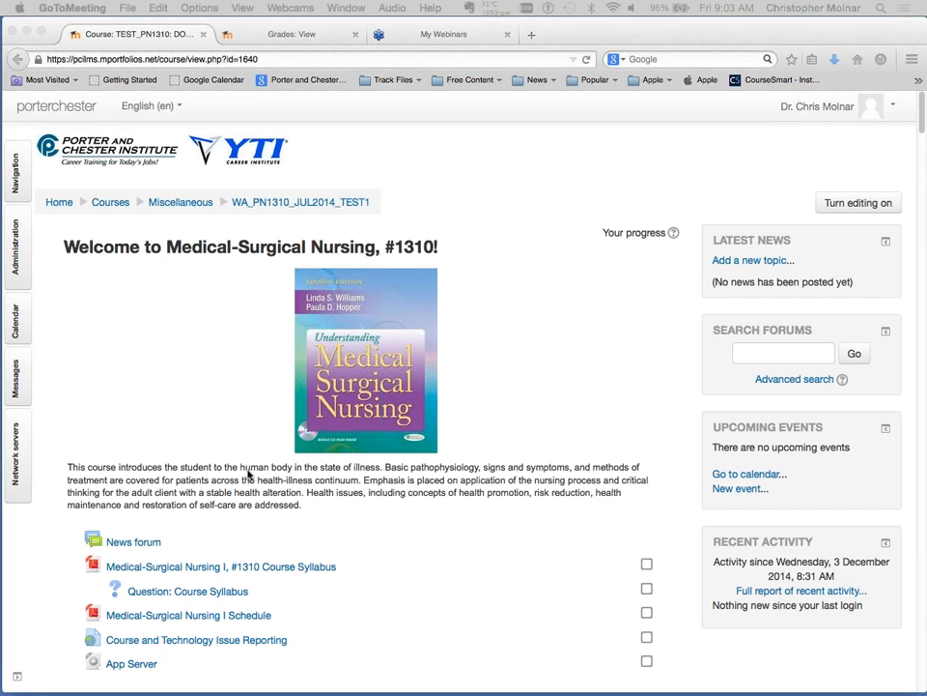
# Open the grader report of the Medical-Surgical Nursing #1310 course from the course administration options.
pyautogui.click(219, 441)
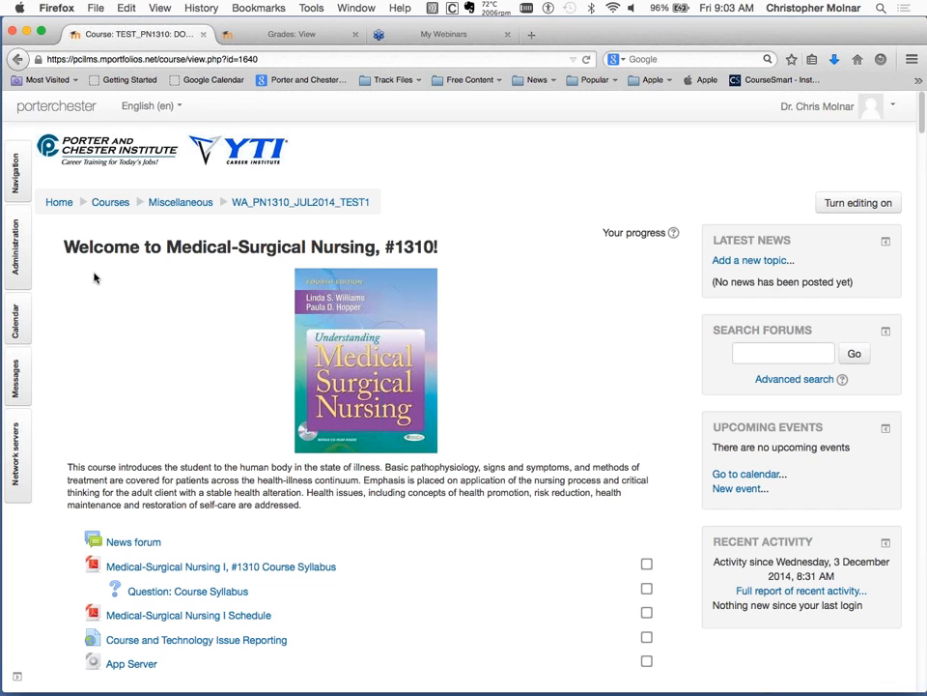
pyautogui.click(14, 258)
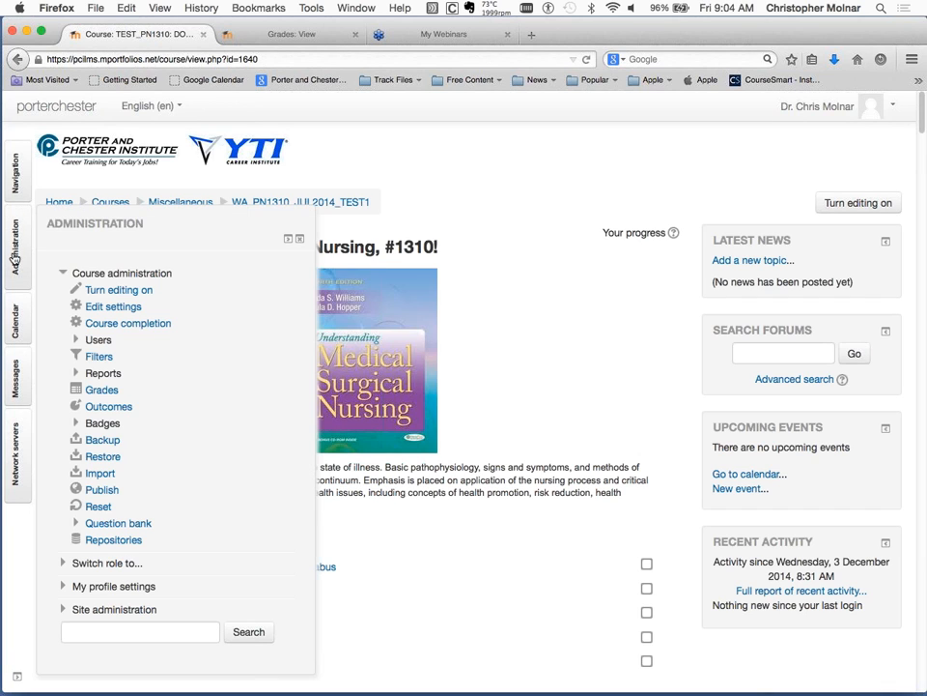
pyautogui.click(108, 393)
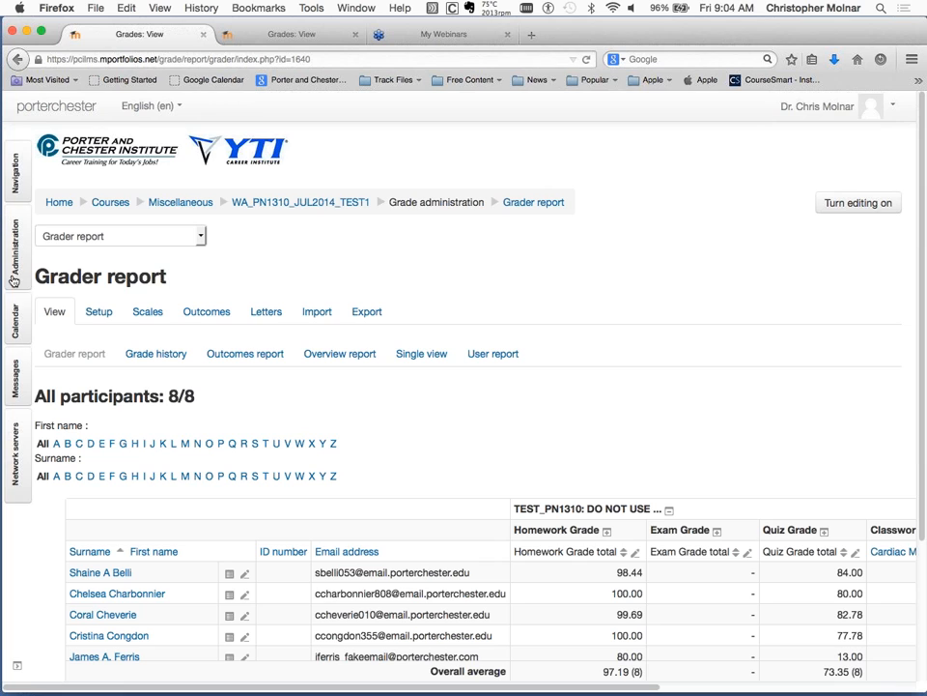
# Examine the grader report's homework, exam, quiz and classwork grades and the course totals for all participants.
pyautogui.click(15, 422)
pyautogui.scroll(-3, 490, 404)
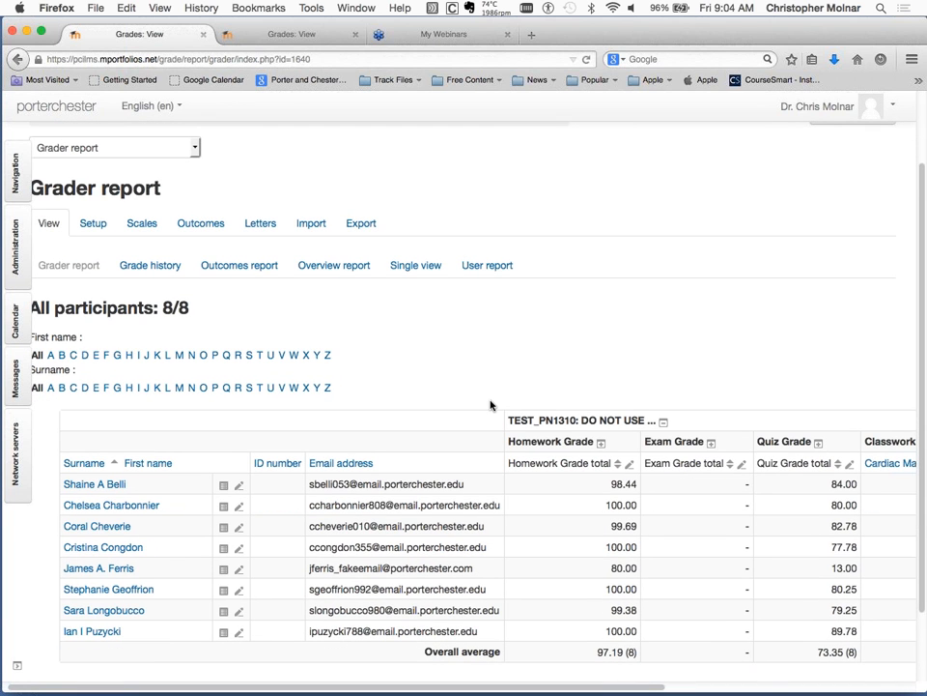
pyautogui.scroll(-1, 490, 405)
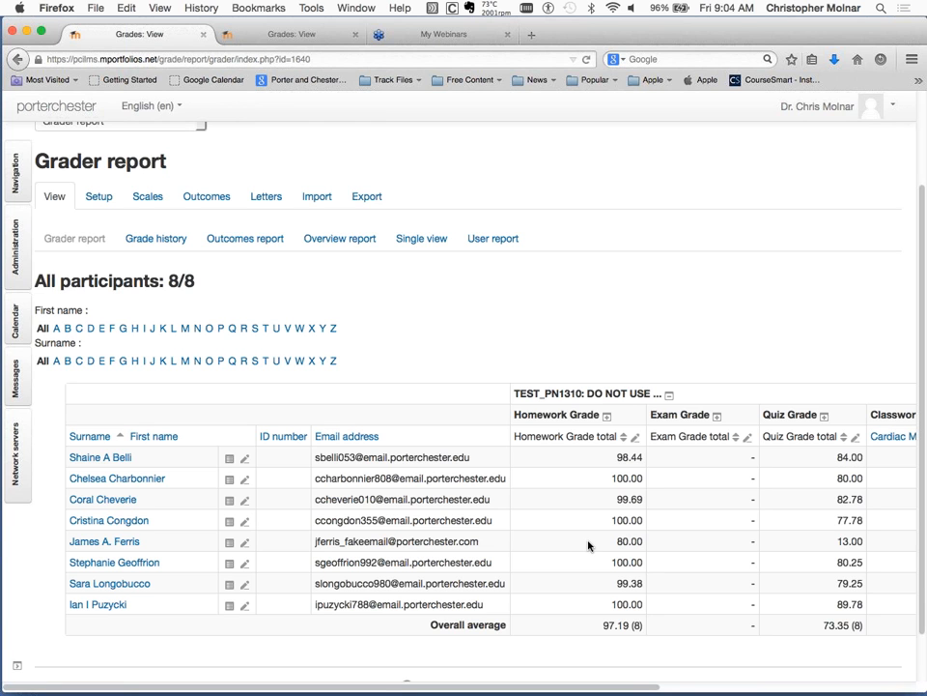
pyautogui.scroll(-2, 587, 545)
pyautogui.hscroll(2, 587, 546)
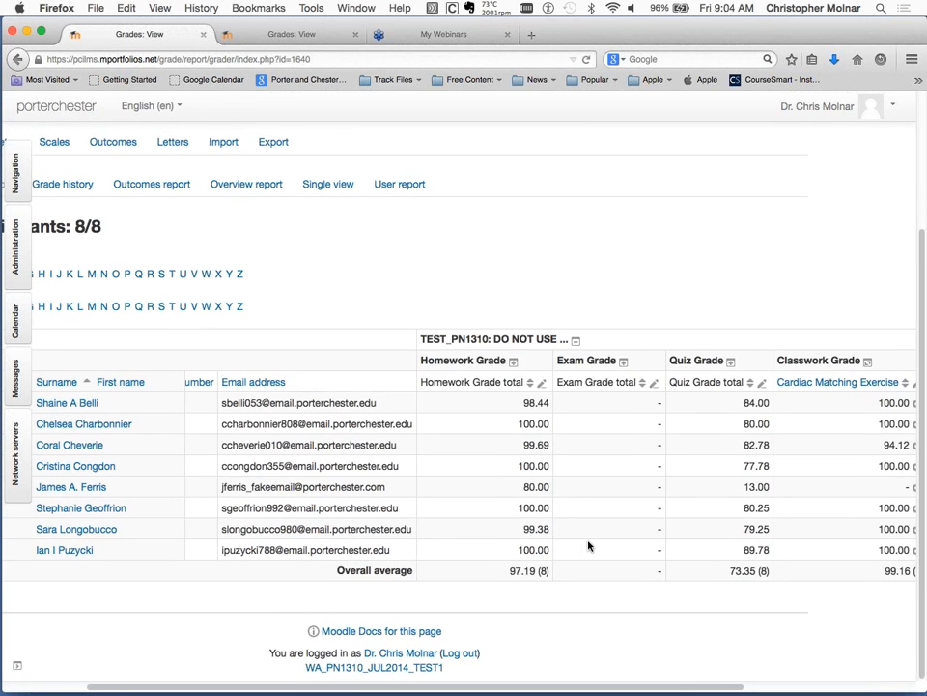
pyautogui.hscroll(-3, 588, 546)
pyautogui.scroll(1, 587, 543)
pyautogui.hscroll(2, 587, 543)
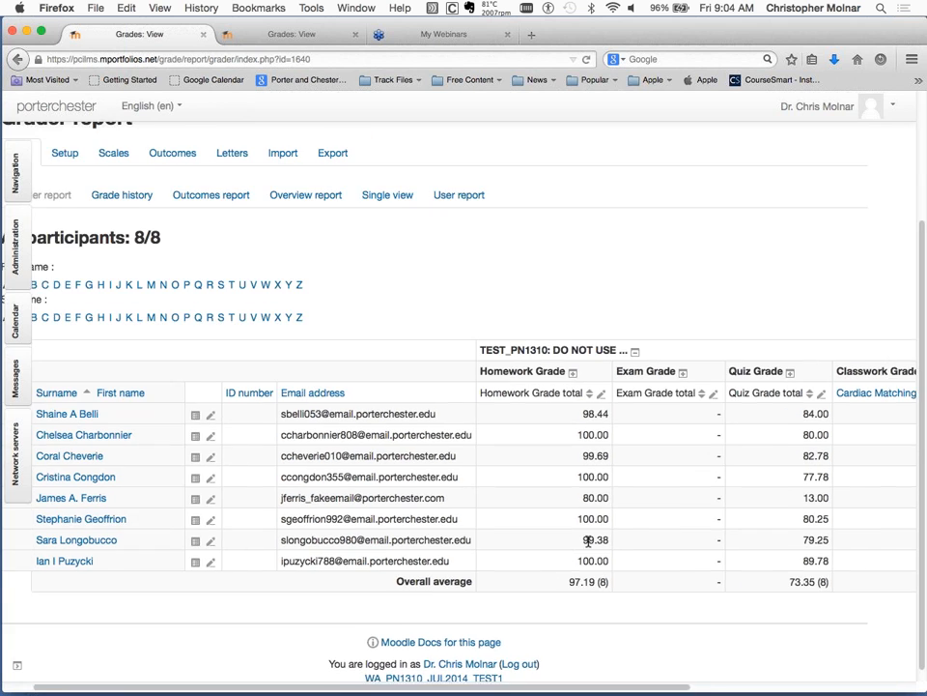
pyautogui.hscroll(5, 587, 542)
pyautogui.scroll(1, 588, 542)
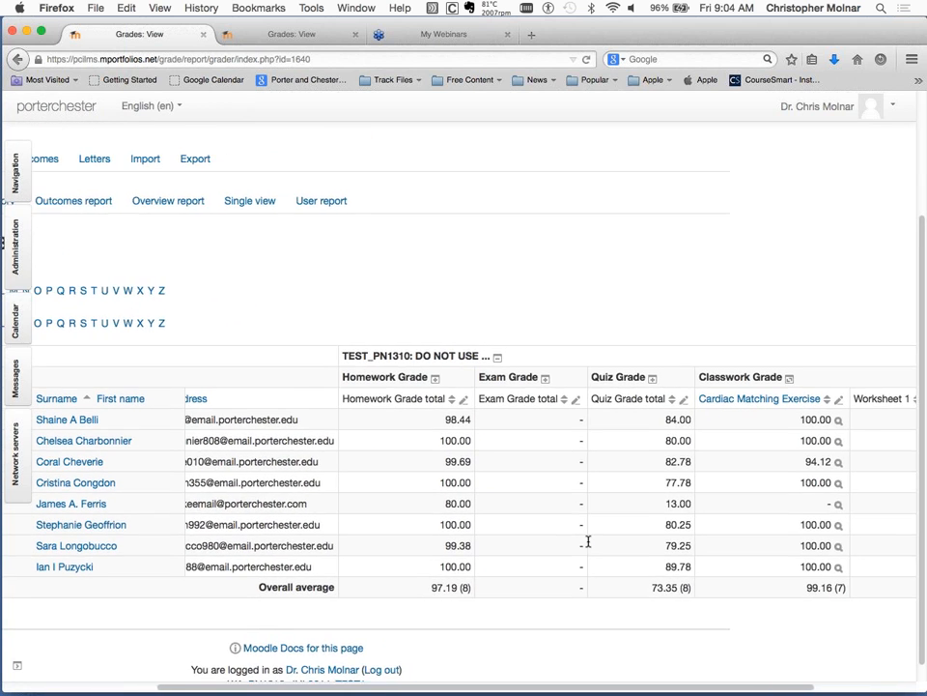
pyautogui.hscroll(2, 587, 541)
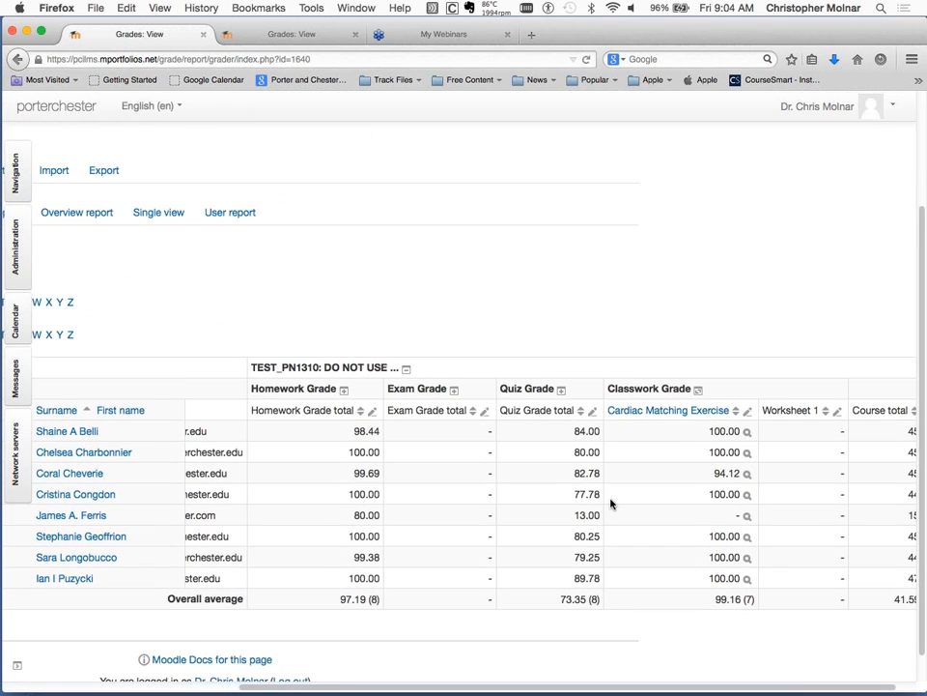
pyautogui.scroll(1, 610, 502)
pyautogui.hscroll(1, 611, 502)
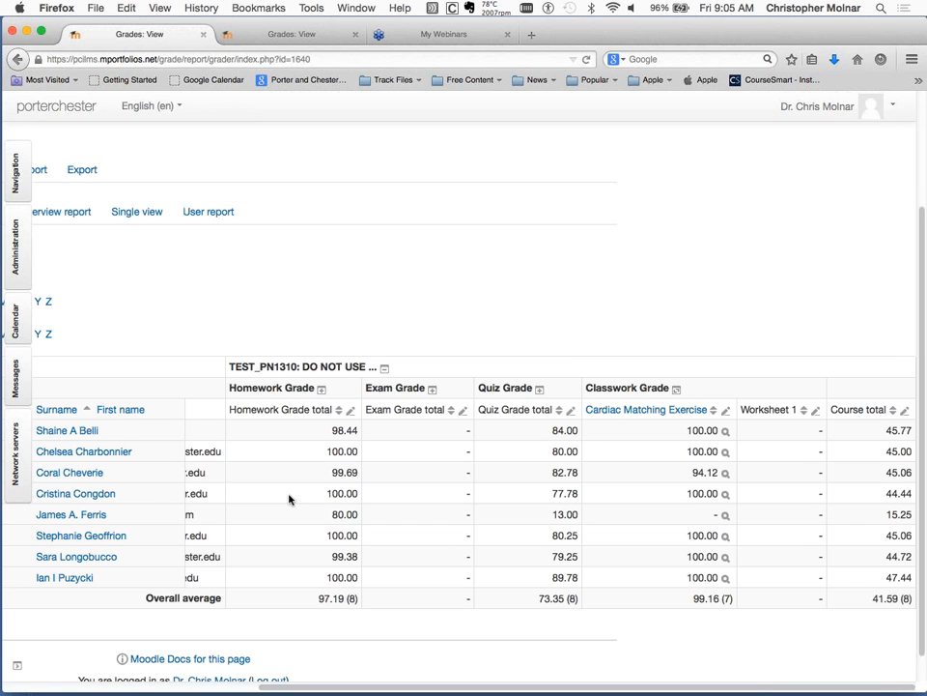
pyautogui.hscroll(-3, 288, 498)
pyautogui.scroll(-1, 288, 499)
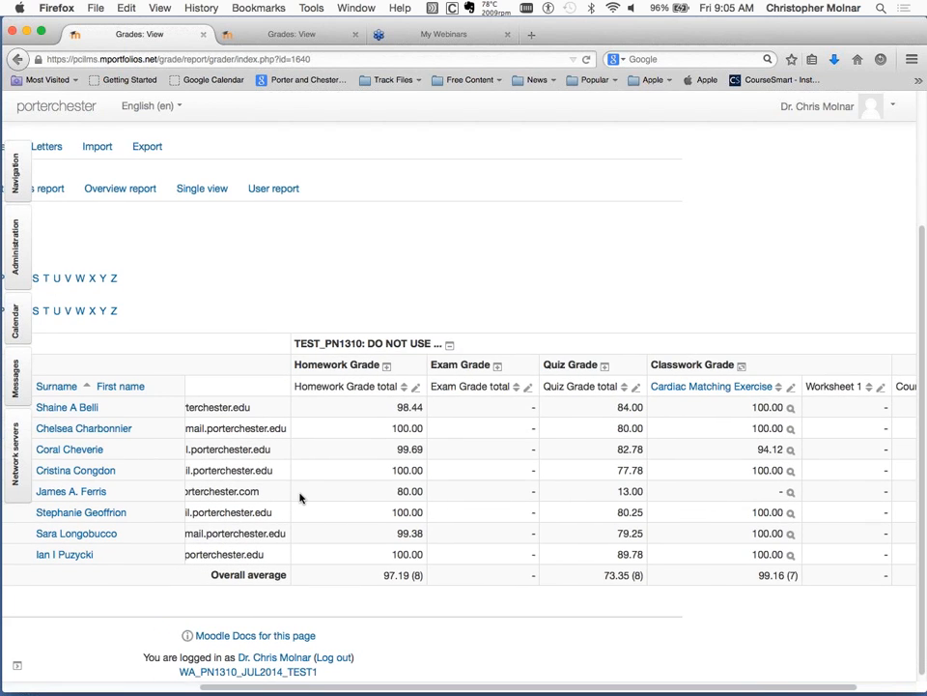
pyautogui.hscroll(3, 300, 498)
pyautogui.scroll(1, 300, 498)
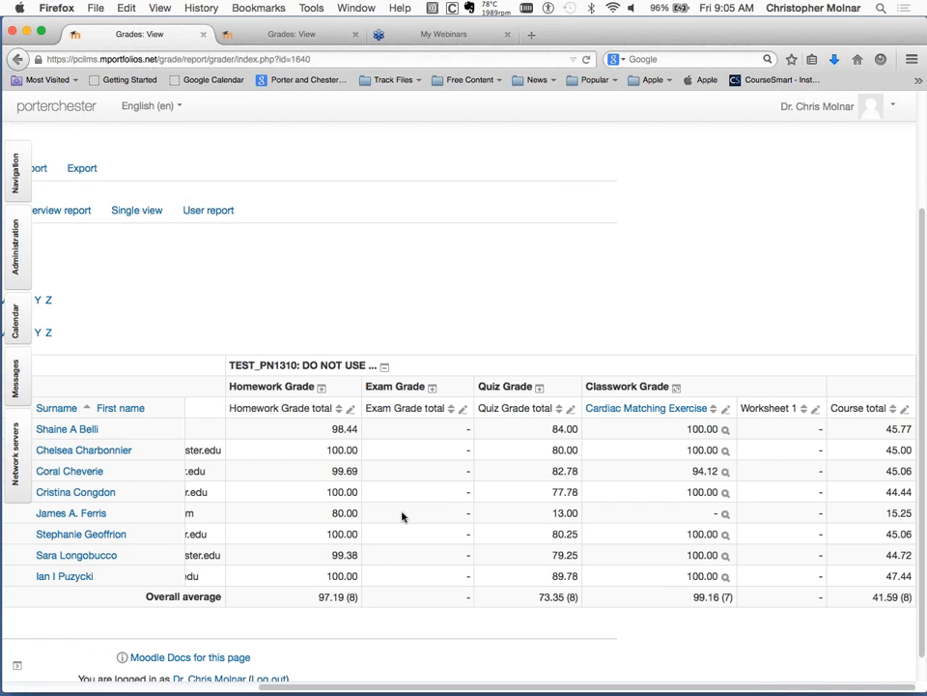
pyautogui.hscroll(-5, 403, 516)
pyautogui.hscroll(5, 403, 517)
pyautogui.scroll(2, 403, 517)
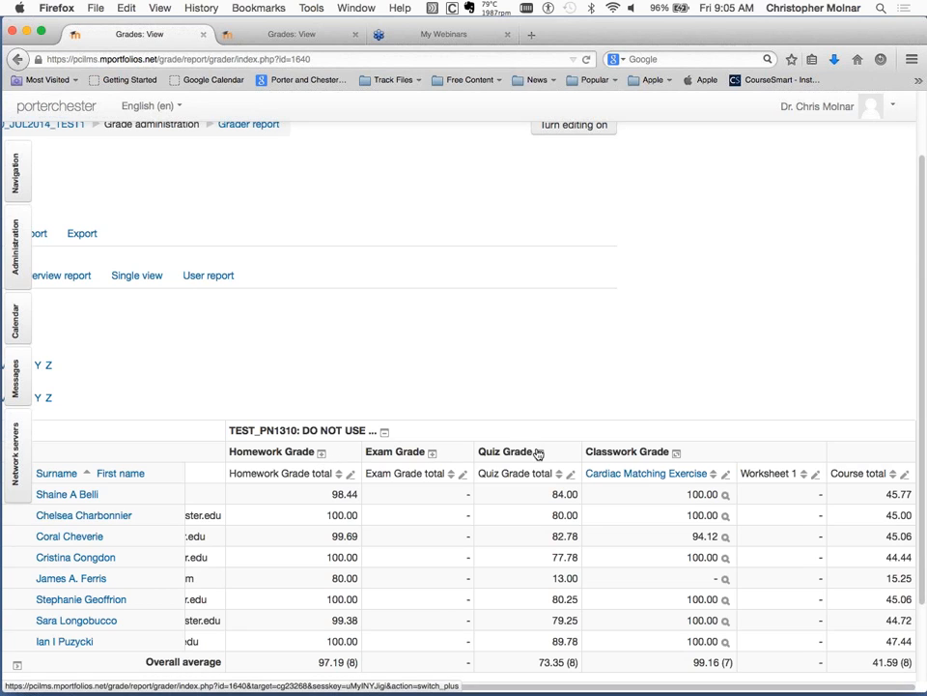
# Switch the Classwork Grade category to full view and collapse it to show only its category total.
pyautogui.rightClick(682, 461)
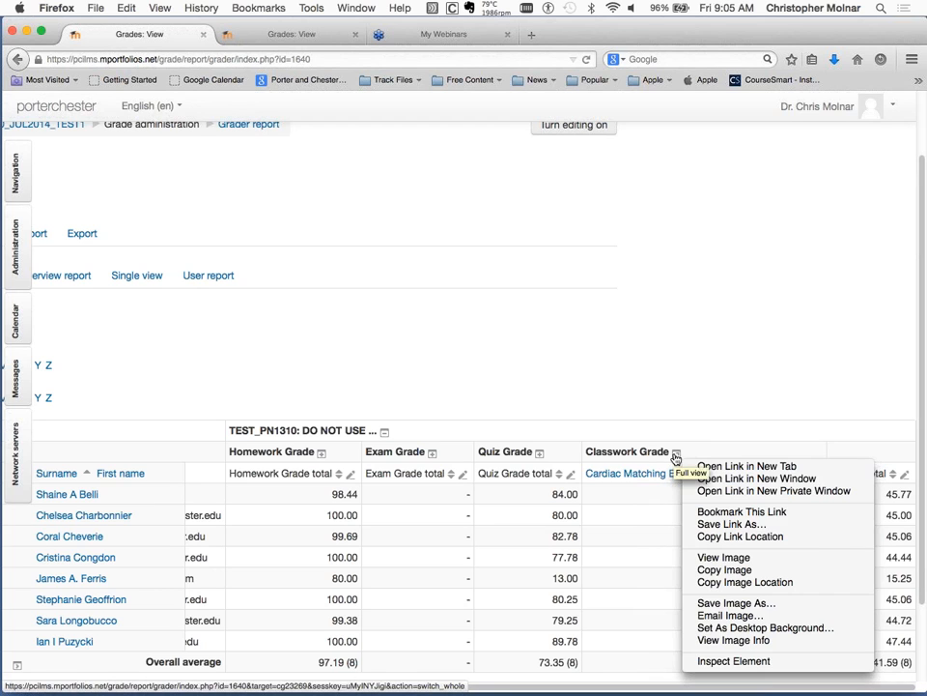
pyautogui.click(677, 456)
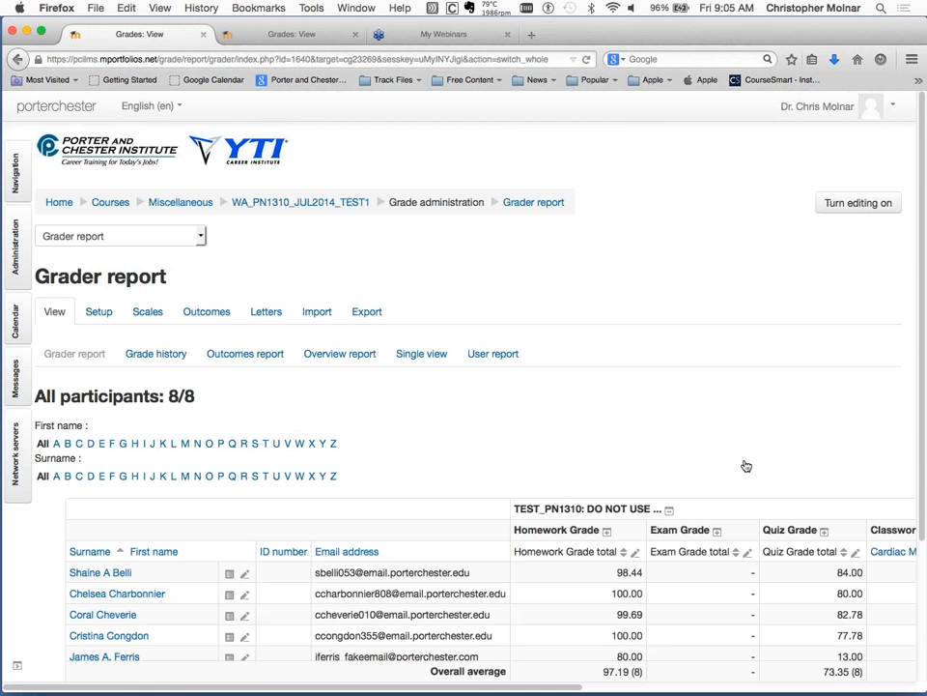
pyautogui.hscroll(5, 746, 466)
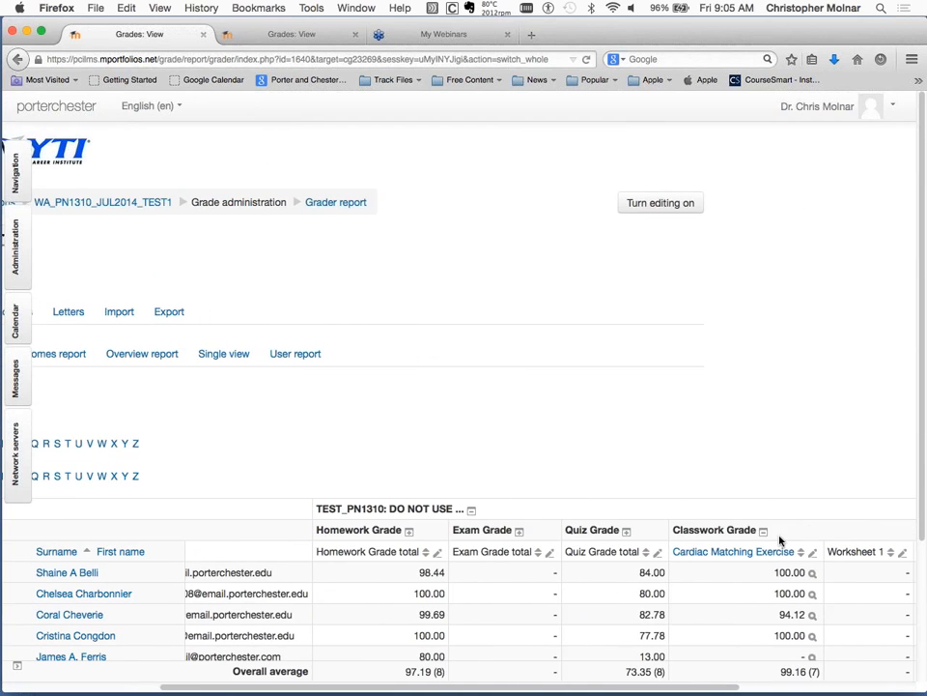
pyautogui.hscroll(6, 866, 526)
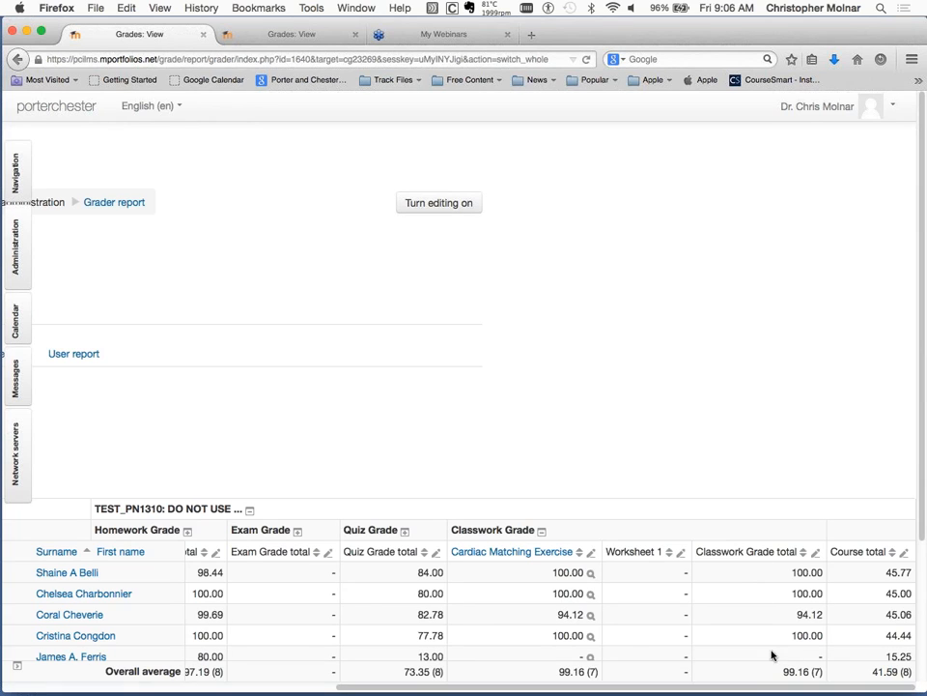
pyautogui.click(542, 532)
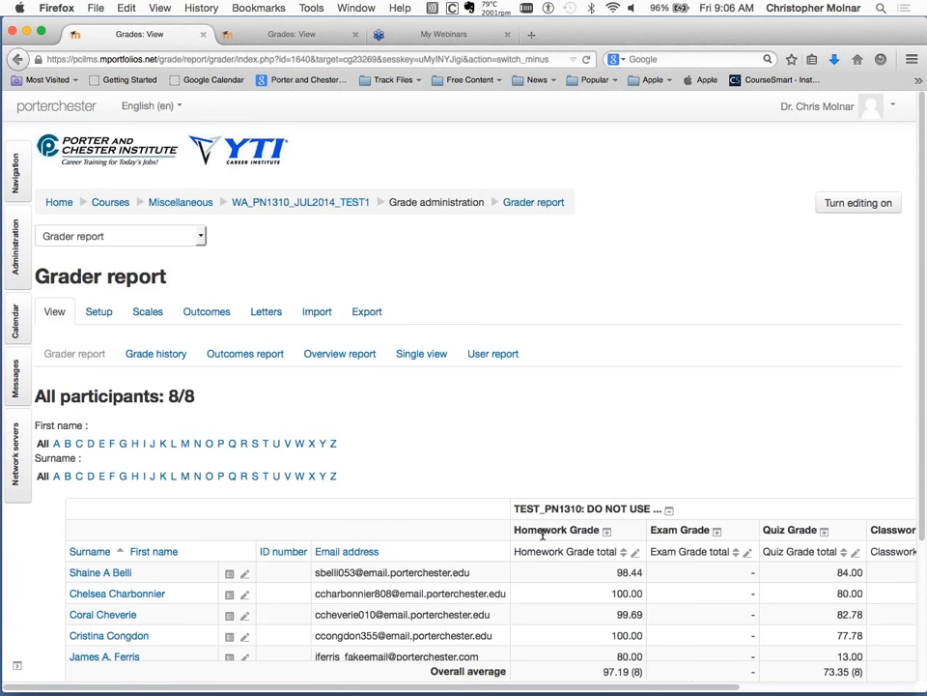
# Expand the Exam Grade category to full view, showing the final exam item together with the category total.
pyautogui.hscroll(5, 723, 540)
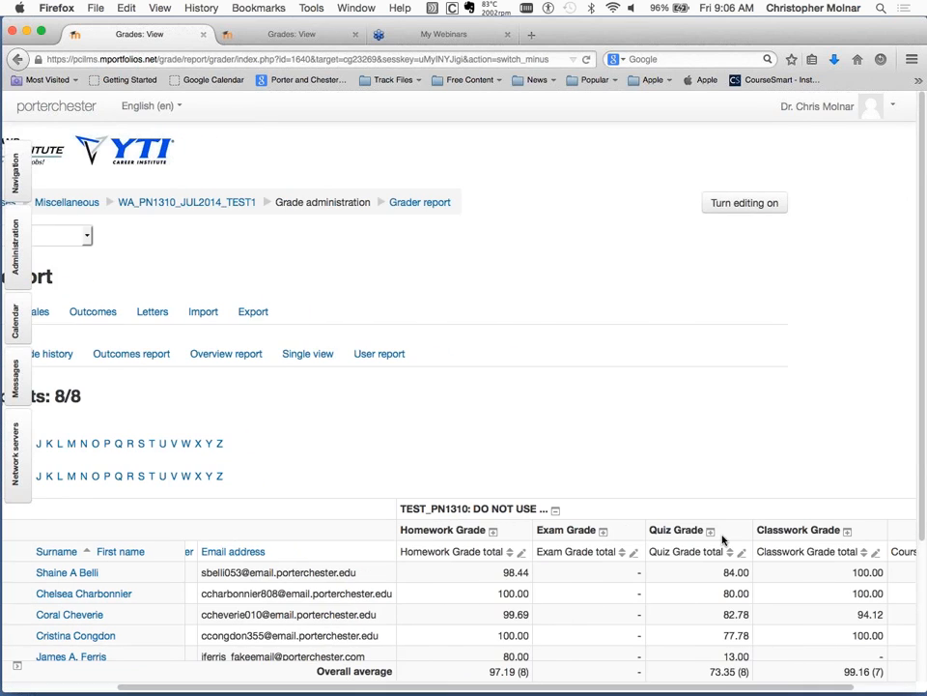
pyautogui.scroll(-3, 722, 540)
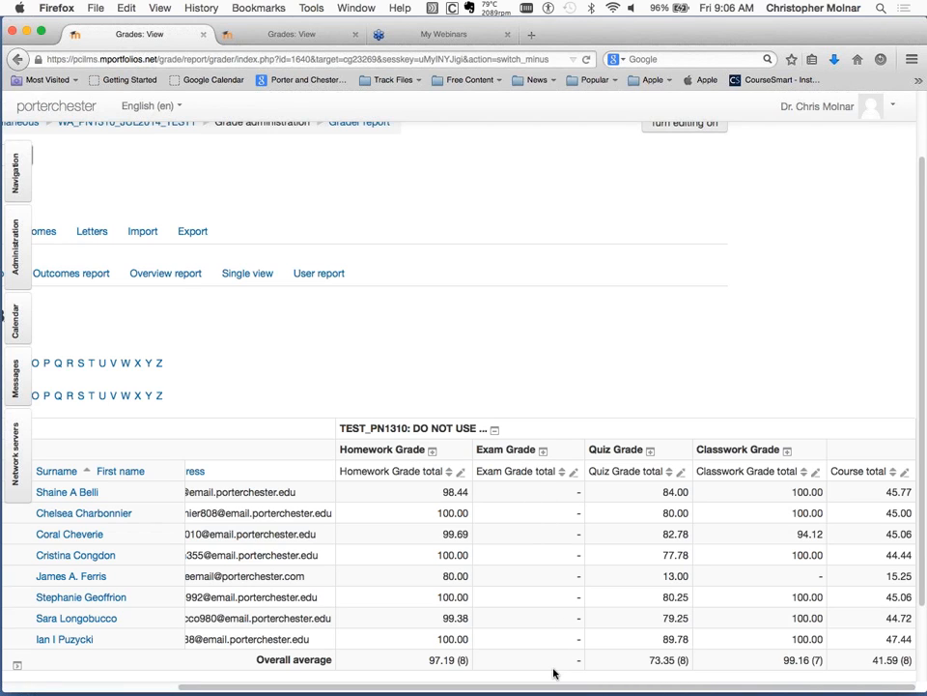
pyautogui.click(543, 453)
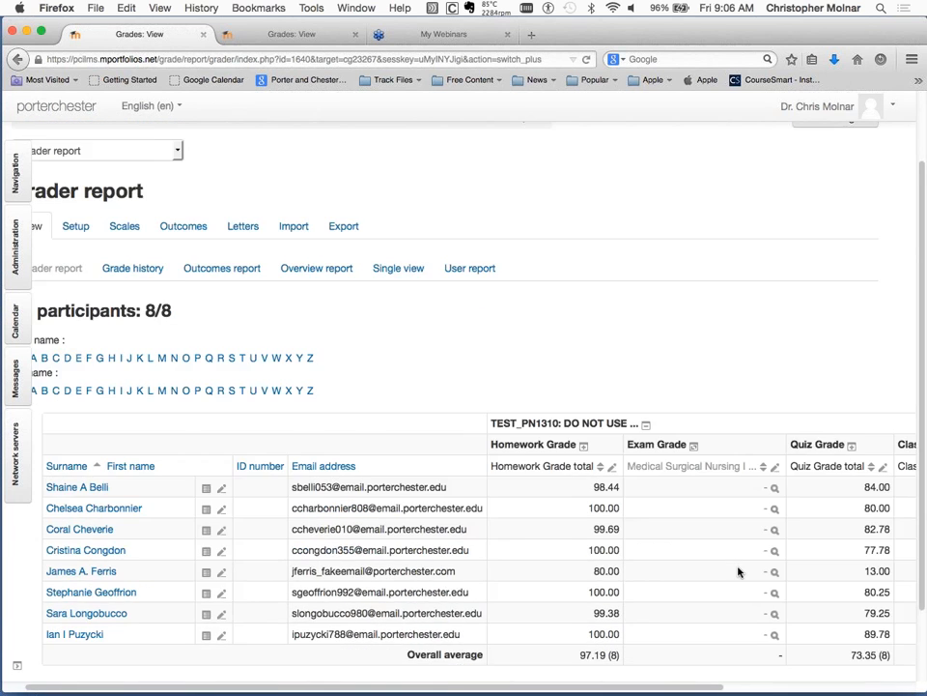
pyautogui.scroll(-3, 738, 572)
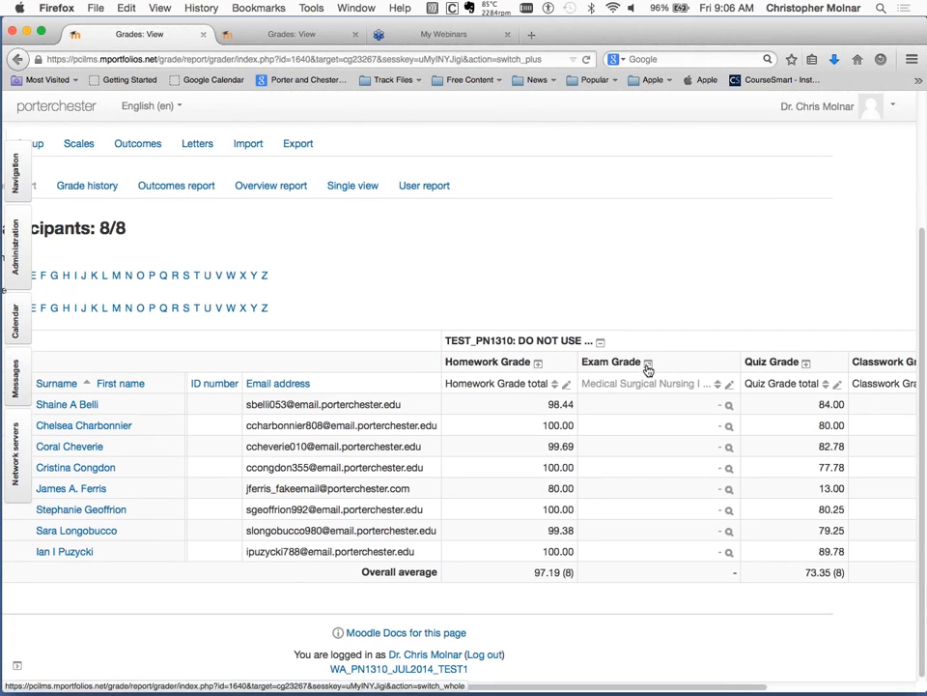
pyautogui.click(648, 363)
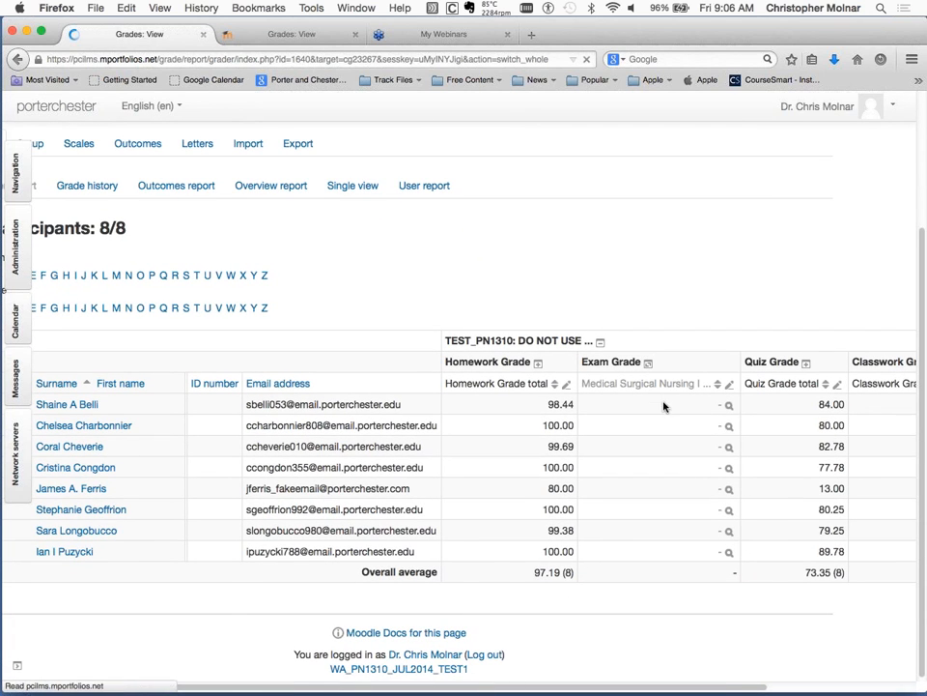
# Enter a grade of 100 in the Medical Surgical Nursing I exam column for each of the first two students.
pyautogui.scroll(-5, 677, 478)
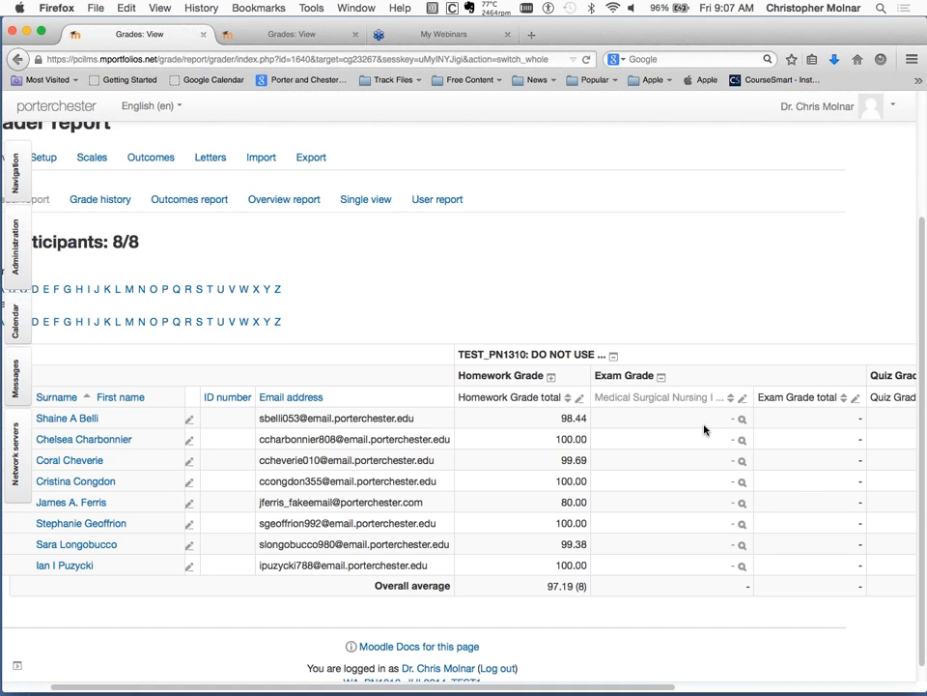
pyautogui.hscroll(3, 648, 428)
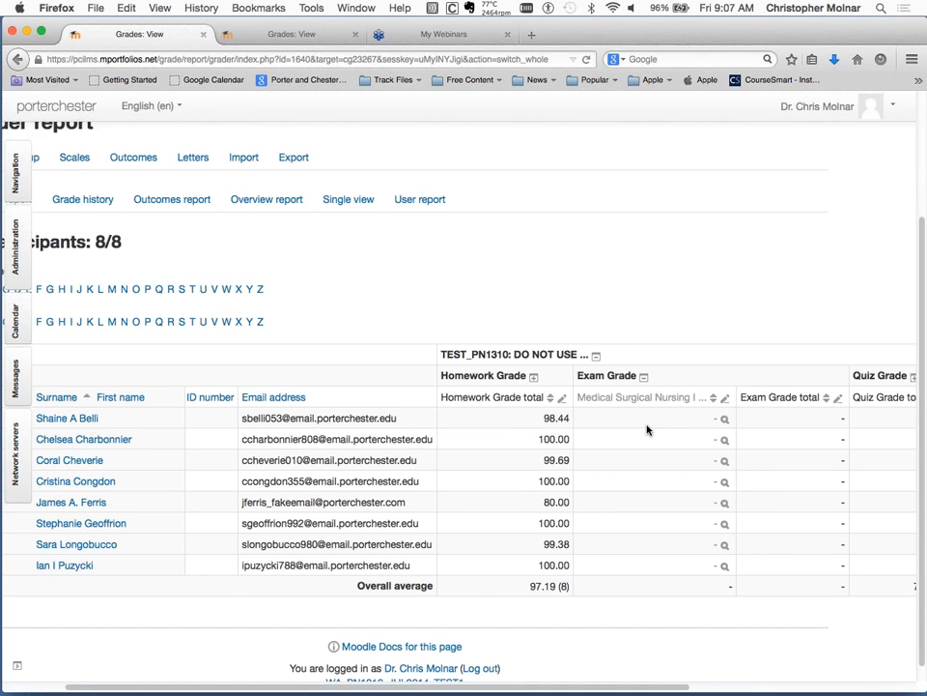
pyautogui.scroll(-1, 648, 428)
pyautogui.hscroll(1, 648, 428)
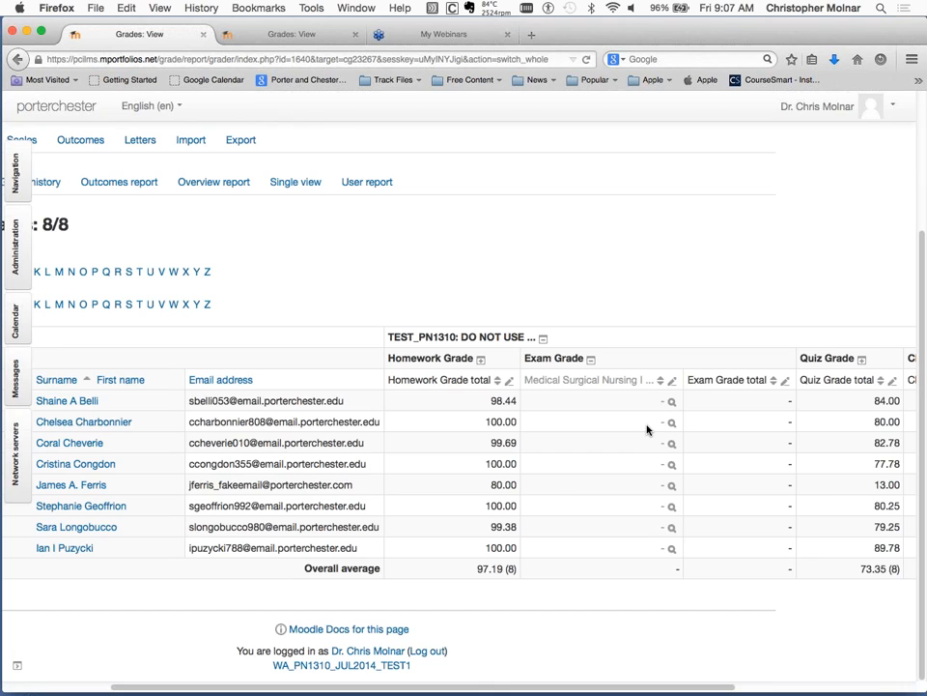
pyautogui.click(604, 399)
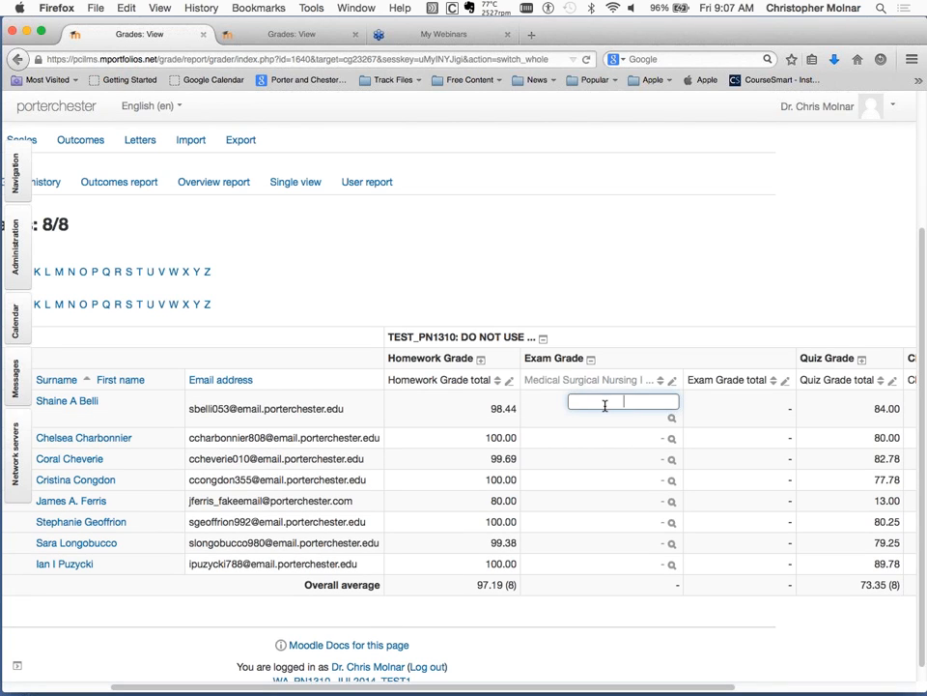
pyautogui.write('100')
pyautogui.click(611, 441)
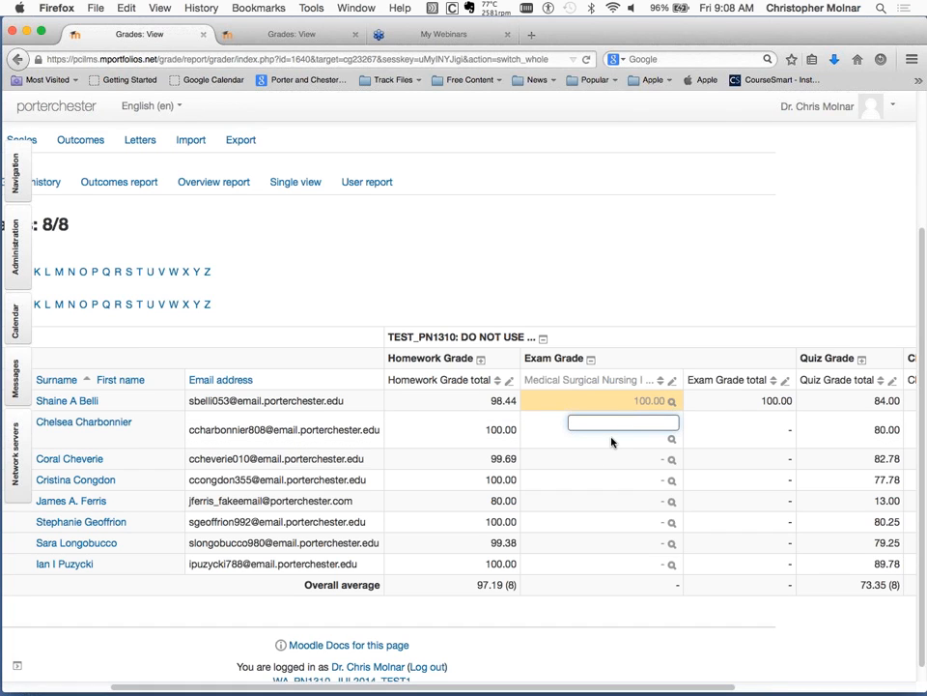
pyautogui.write('100')
pyautogui.click(612, 466)
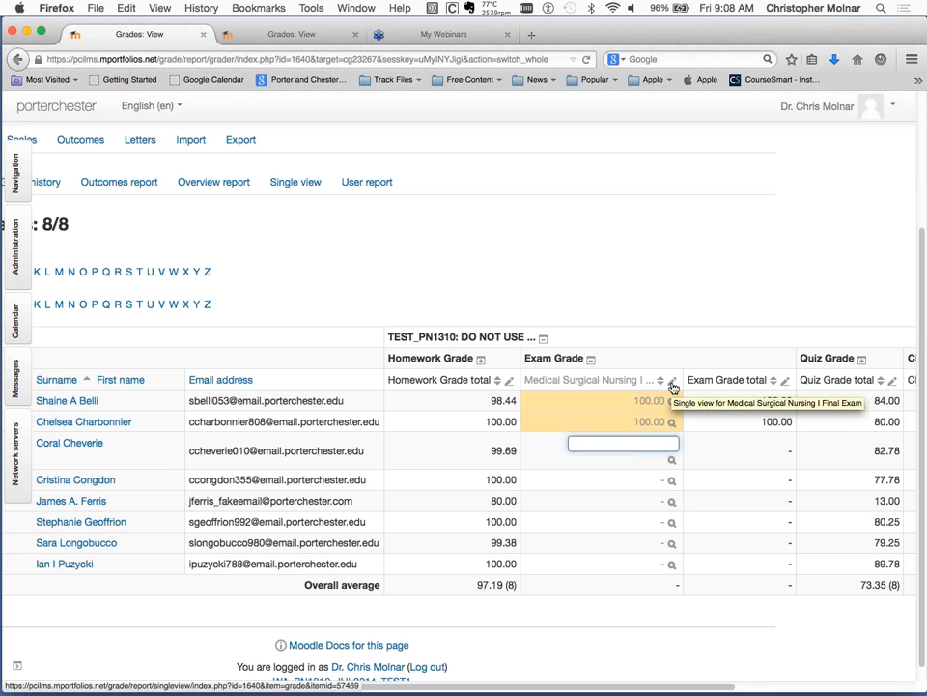
# Open the single view for Medical Surgical Nursing I Final Exam and turn on the grade override for all students.
pyautogui.click(673, 388)
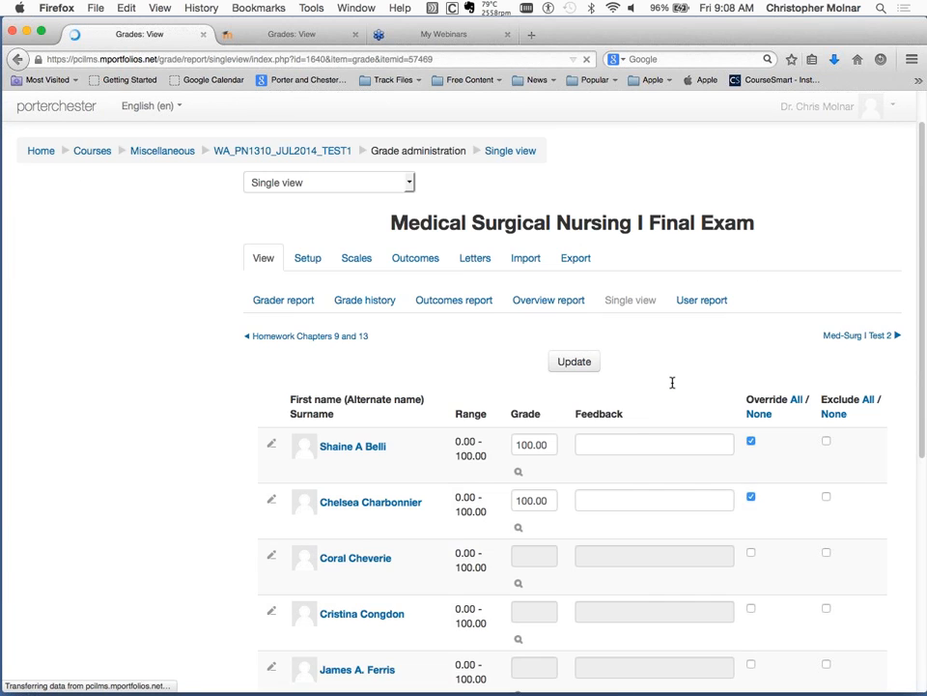
pyautogui.scroll(-5, 672, 383)
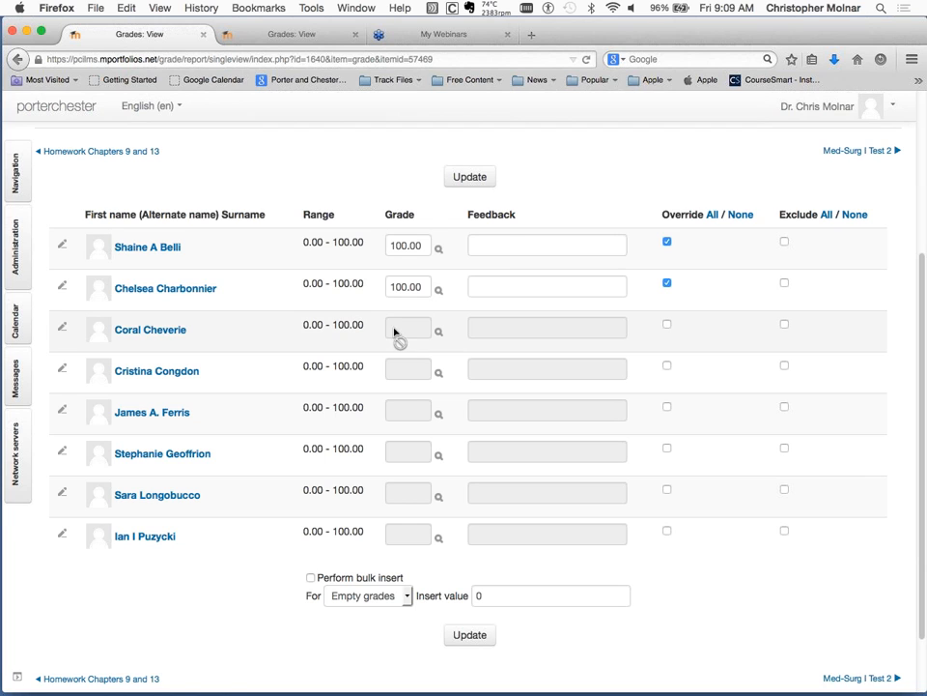
pyautogui.click(712, 216)
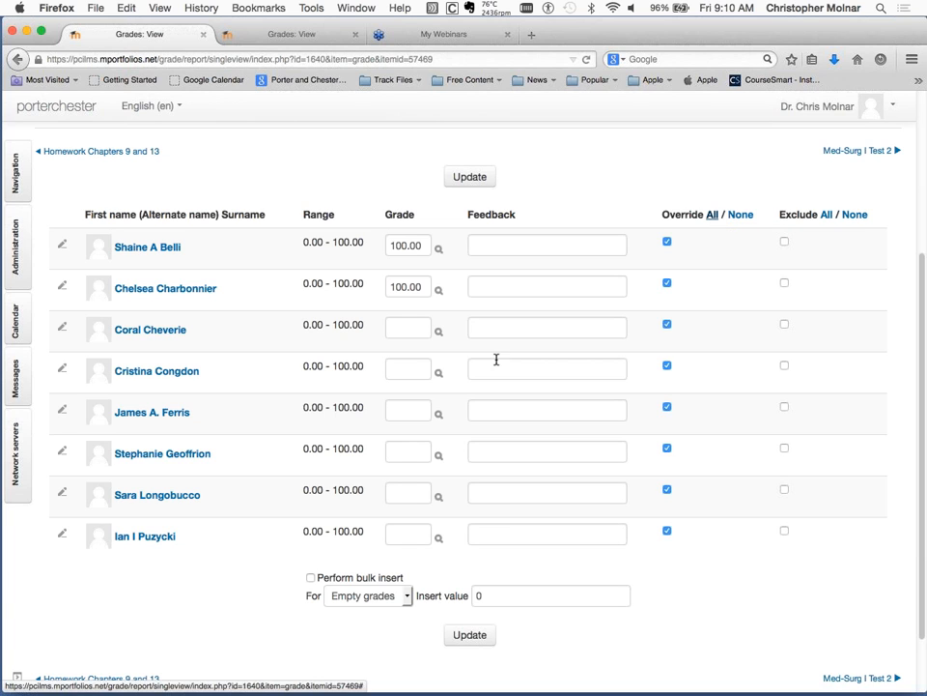
# Enter final exam grades of 100 for the third student and 80 for the fourth student.
pyautogui.click(411, 329)
pyautogui.write('100')
pyautogui.press('Tab')
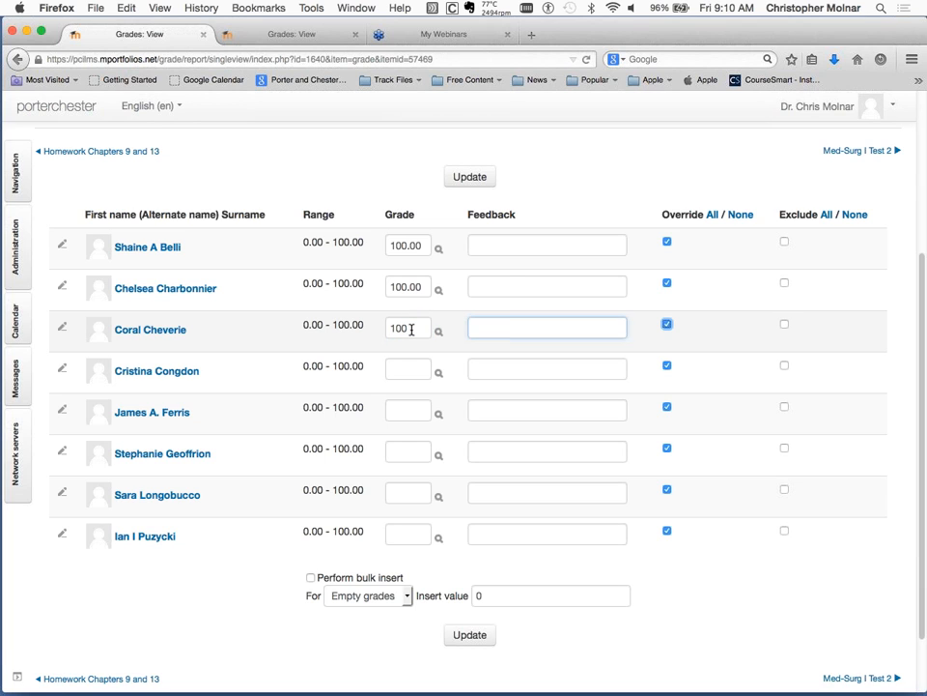
pyautogui.click(408, 368)
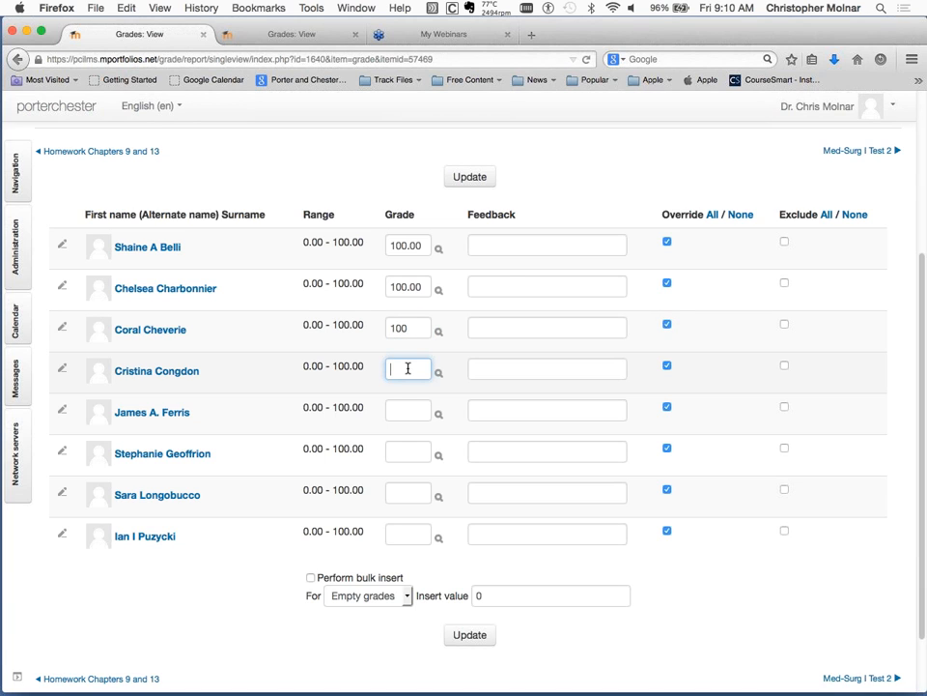
pyautogui.write('80')
# Enter final exam grades of 59 for the fifth student and 80 for the sixth student.
pyautogui.click(408, 409)
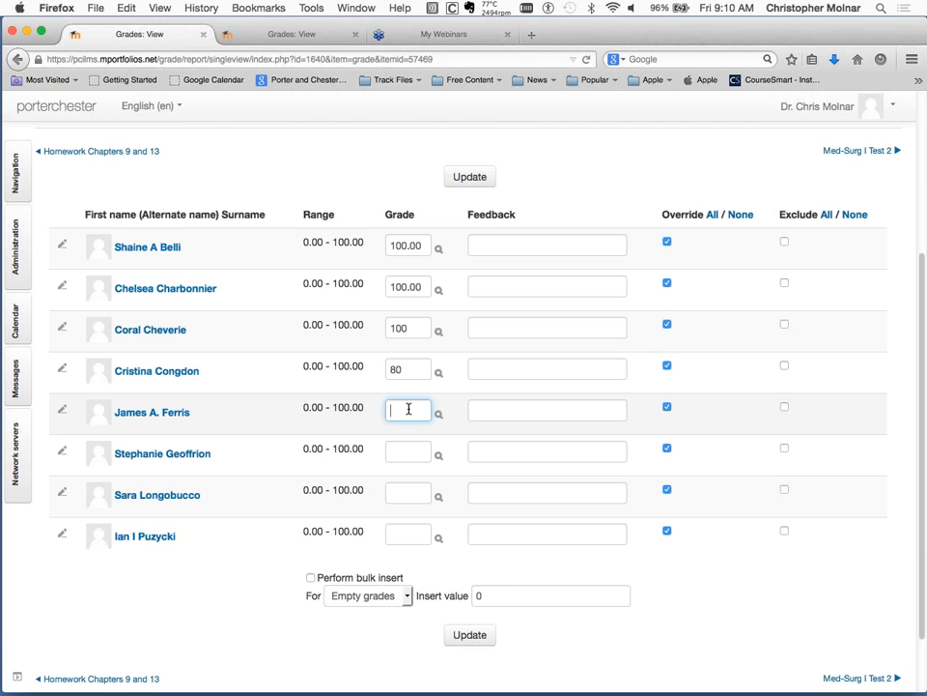
pyautogui.write('76')
pyautogui.press('BackSpace')
pyautogui.press('BackSpace')
pyautogui.write('60')
pyautogui.press('BackSpace')
pyautogui.press('BackSpace')
pyautogui.write('59')
pyautogui.click(401, 457)
pyautogui.write('80')
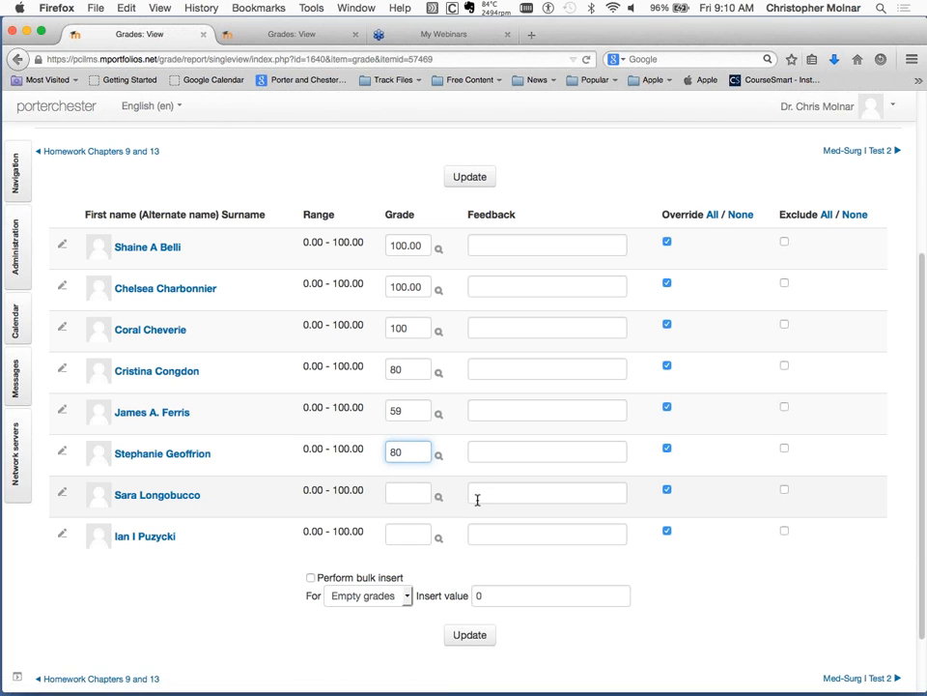
# Enter a final exam grade of 100 for each of the last two students in the list.
pyautogui.click(406, 491)
pyautogui.write('199')
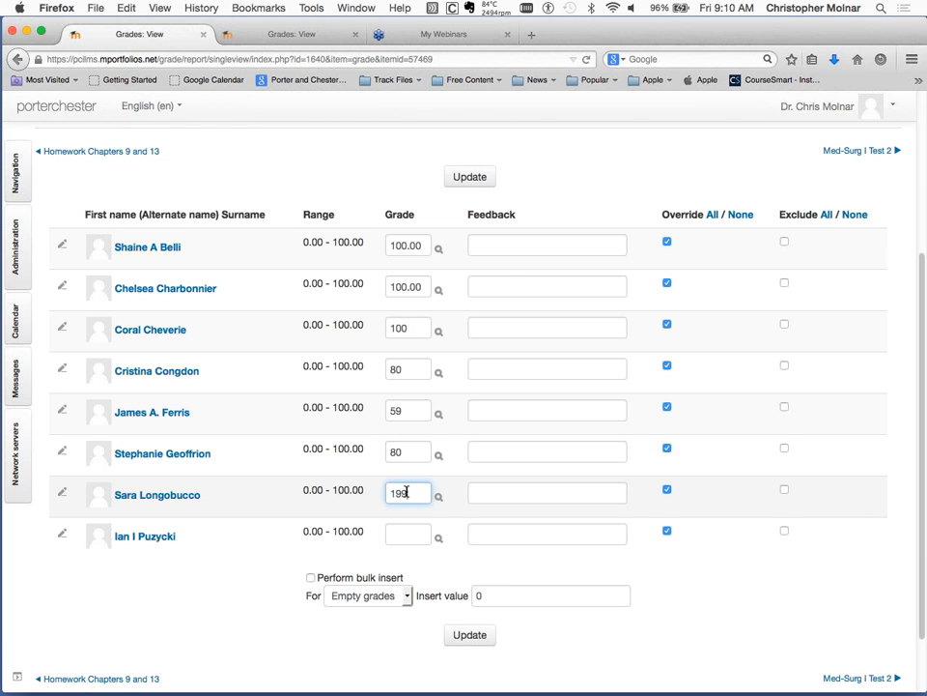
pyautogui.press('BackSpace')
pyautogui.press('BackSpace')
pyautogui.write('00')
pyautogui.click(400, 532)
pyautogui.write('100')
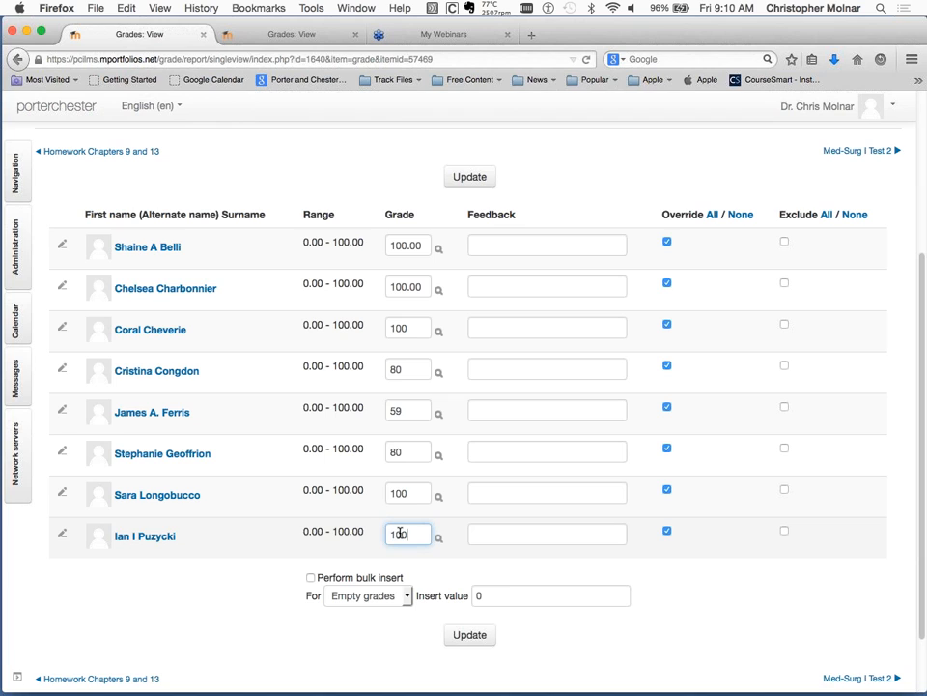
# Save the entered final exam grades and continue back to the exam's single view.
pyautogui.click(538, 628)
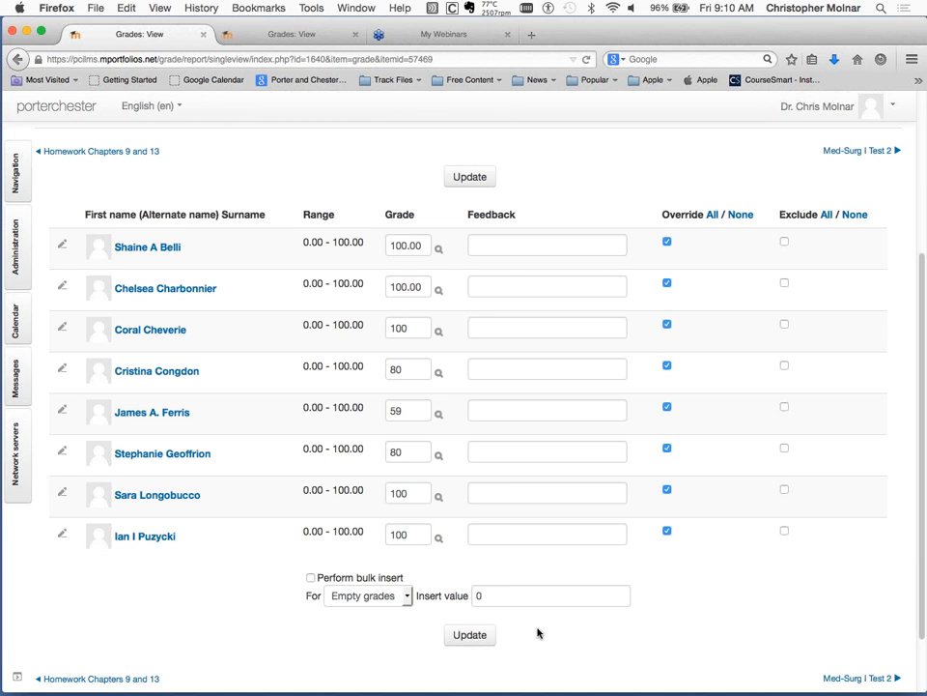
pyautogui.click(488, 643)
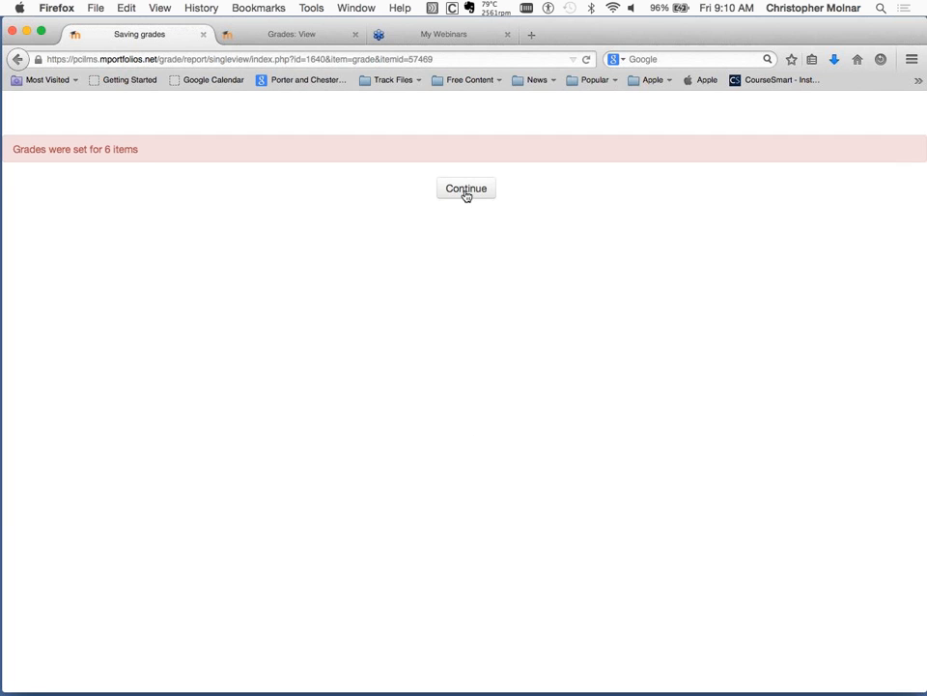
pyautogui.click(466, 191)
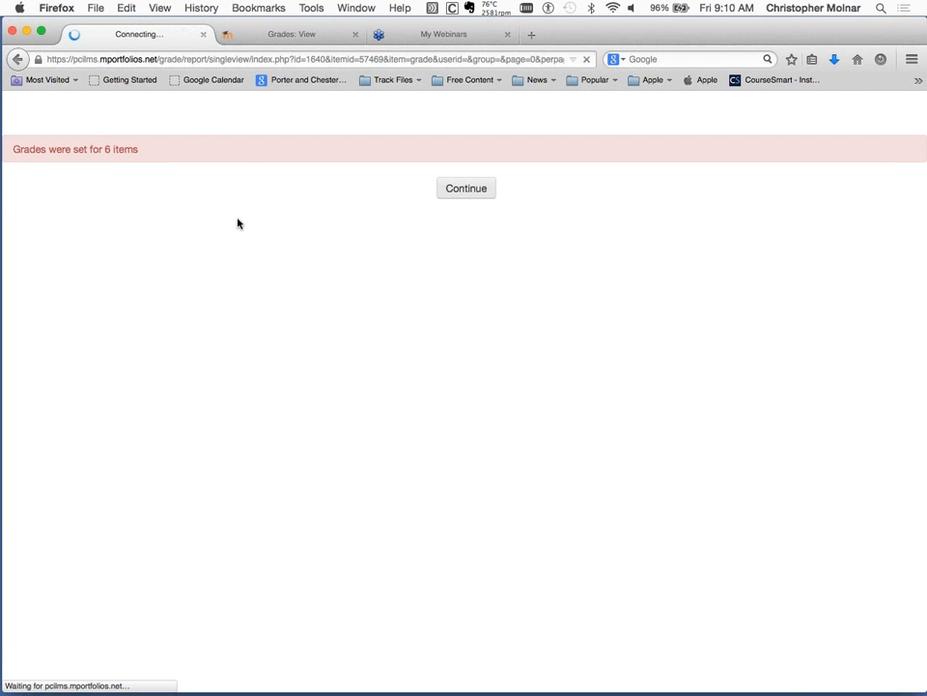
pyautogui.scroll(-4, 540, 447)
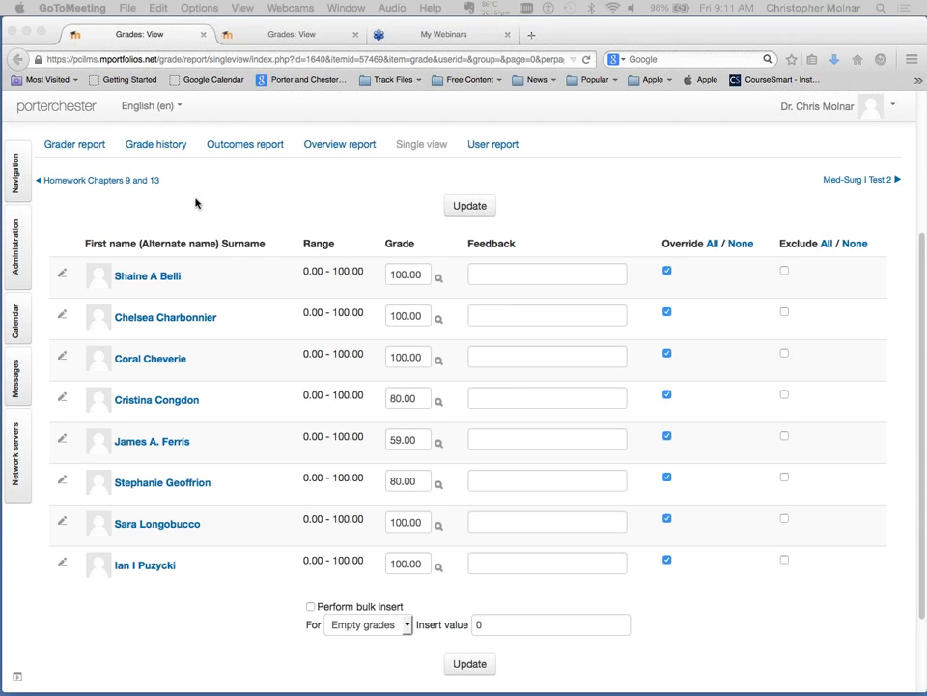
# Open the single view of the preceding grade item, Homework Chapters 9 and 13.
pyautogui.click(125, 191)
pyautogui.click(119, 184)
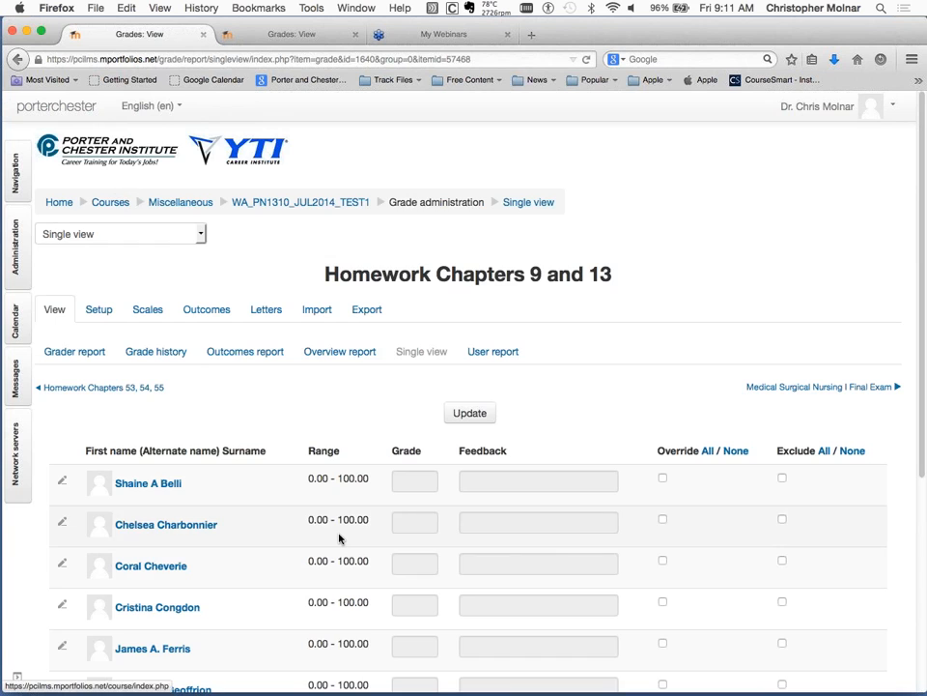
pyautogui.scroll(-2, 339, 538)
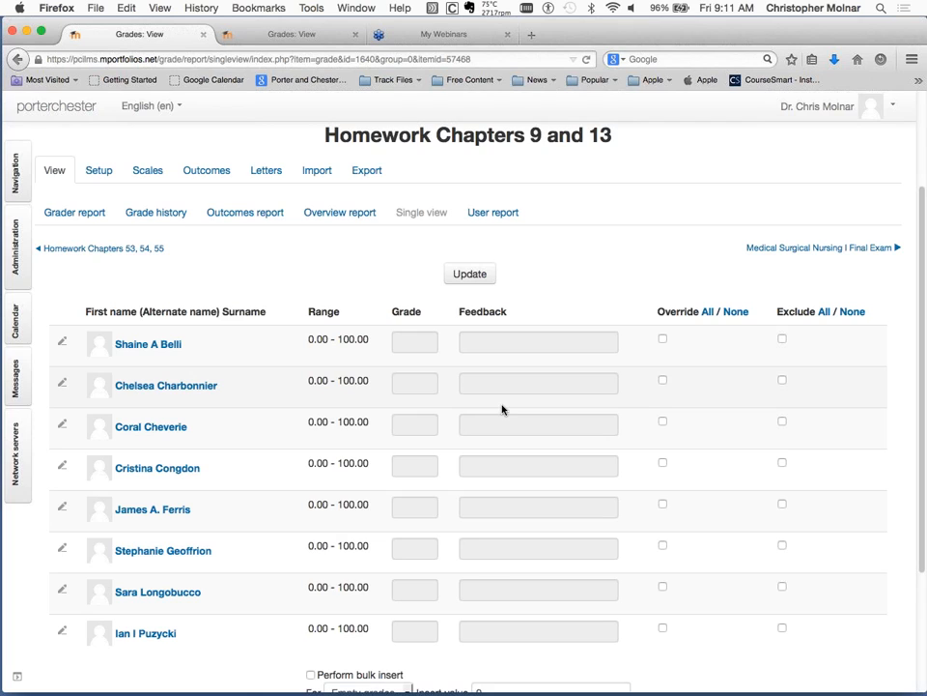
# Return to the grader report and switch the Homework Grade category to show its individual homework grades.
pyautogui.click(80, 221)
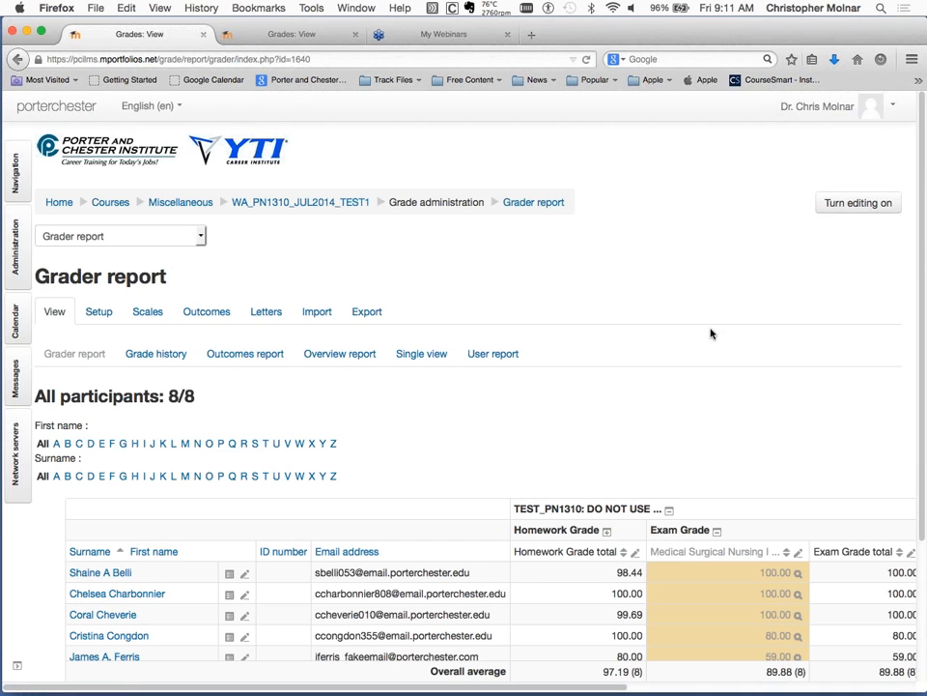
pyautogui.scroll(-4, 721, 421)
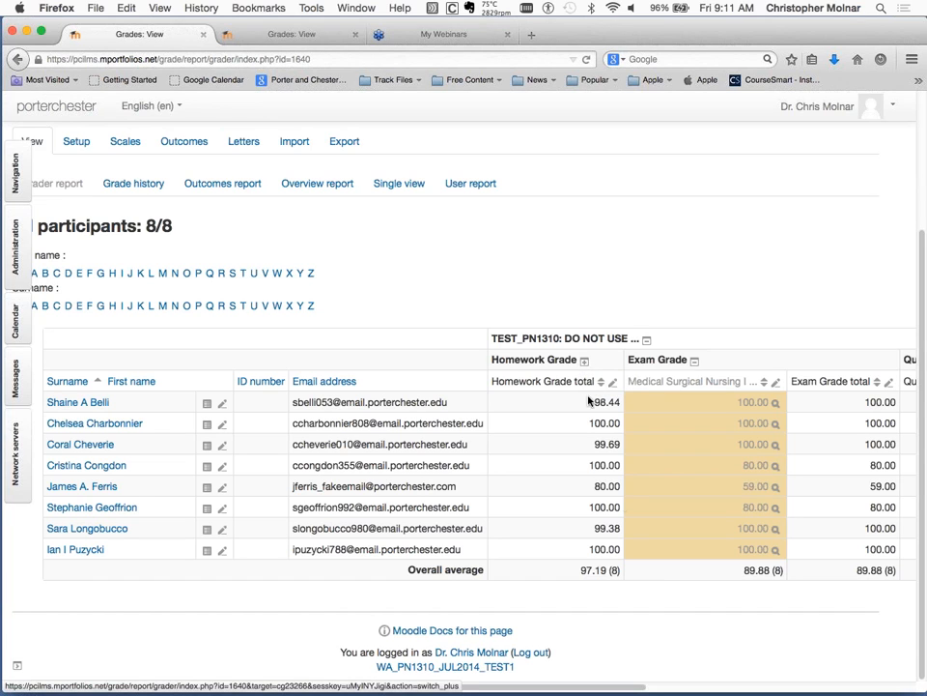
pyautogui.click(585, 361)
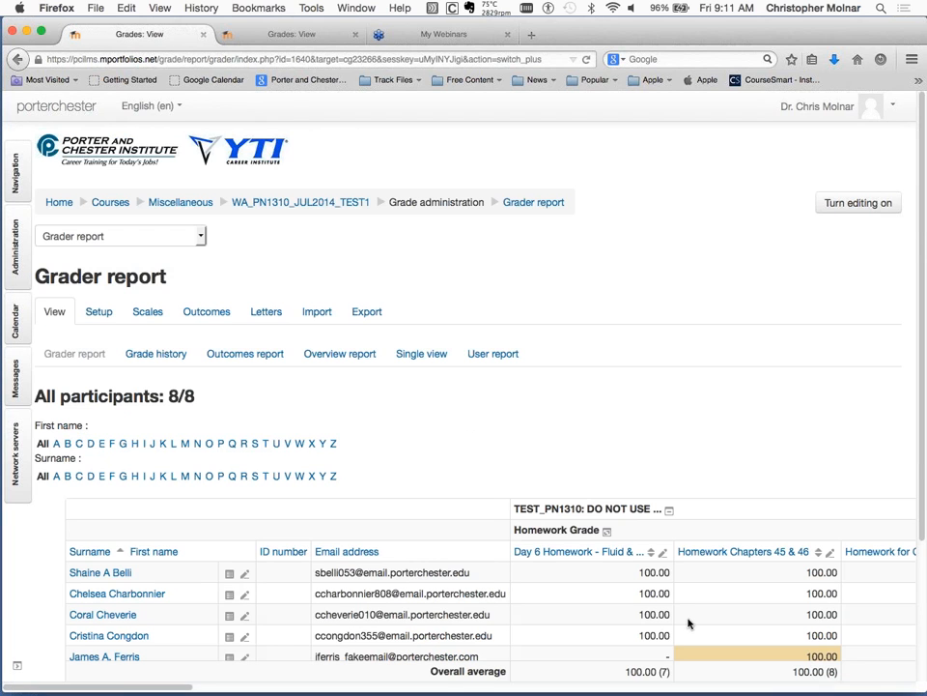
# Examine all students' grades across the homework columns, from the Day 6 Homework through Homework Chapters 9 and 13 and the exam grades.
pyautogui.scroll(-2, 674, 643)
pyautogui.hscroll(2, 675, 644)
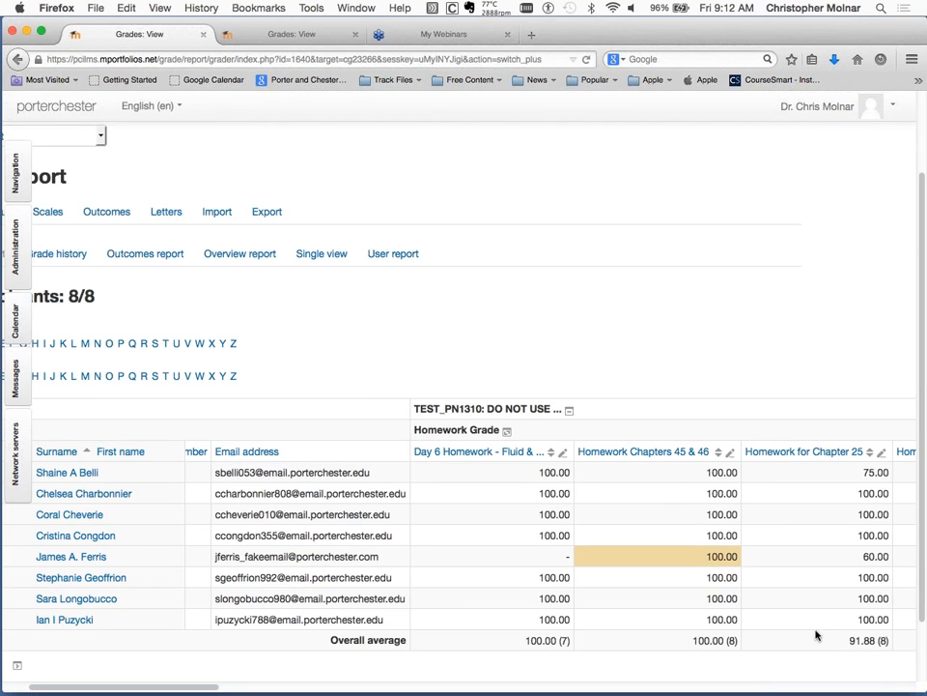
pyautogui.hscroll(6, 817, 635)
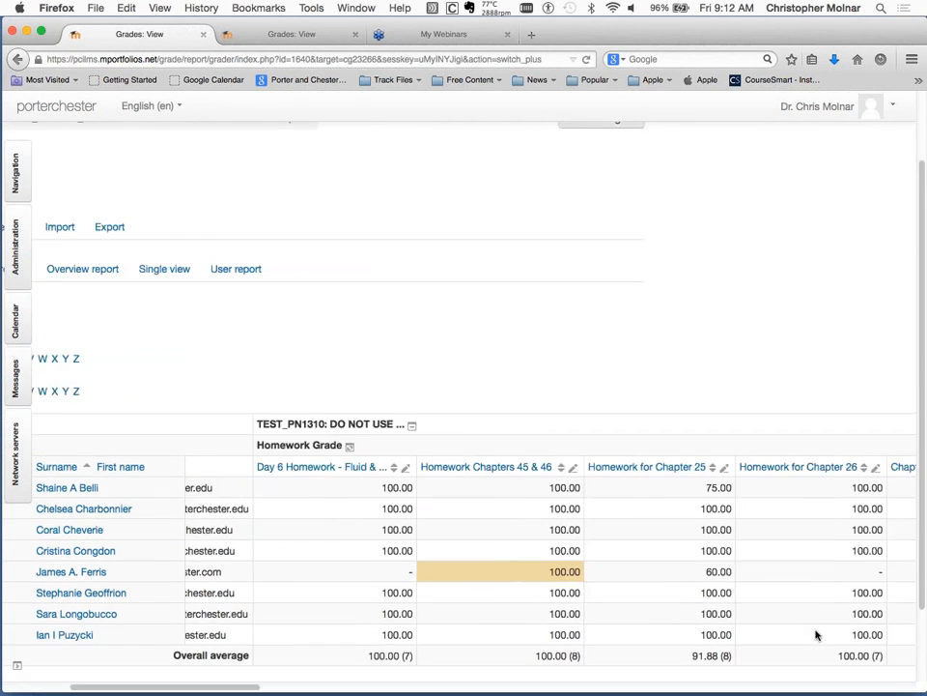
pyautogui.hscroll(6, 817, 635)
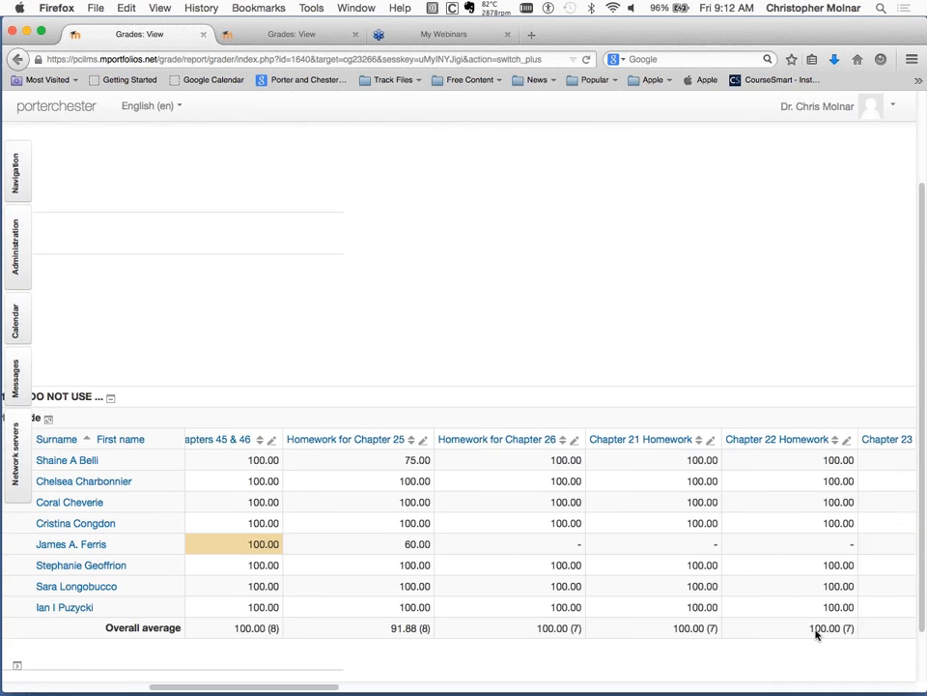
pyautogui.scroll(2, 817, 633)
pyautogui.hscroll(6, 817, 630)
pyautogui.scroll(-1, 816, 630)
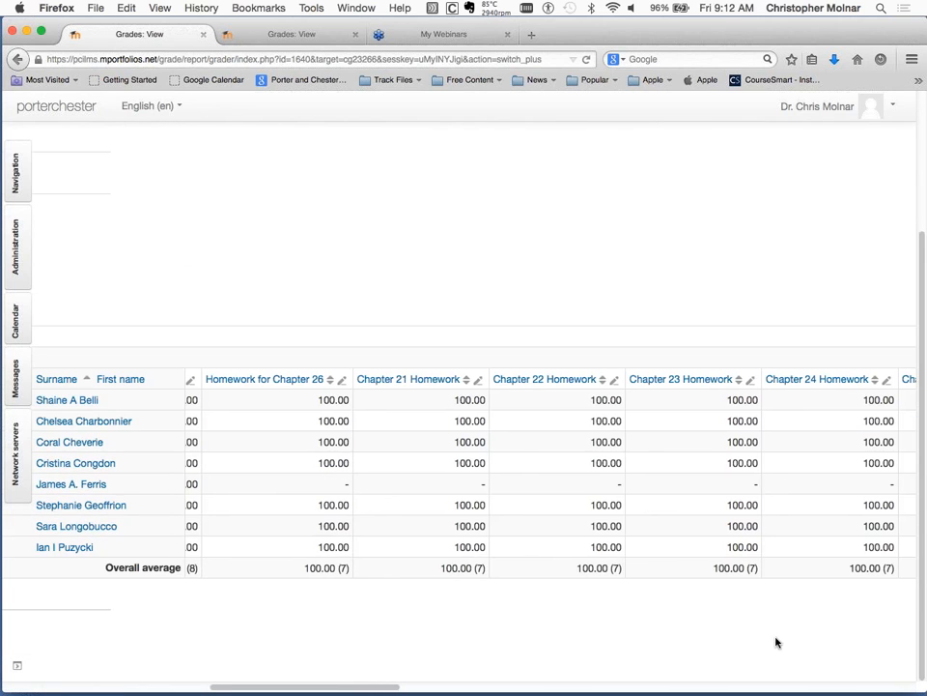
pyautogui.hscroll(6, 776, 640)
pyautogui.scroll(-1, 776, 640)
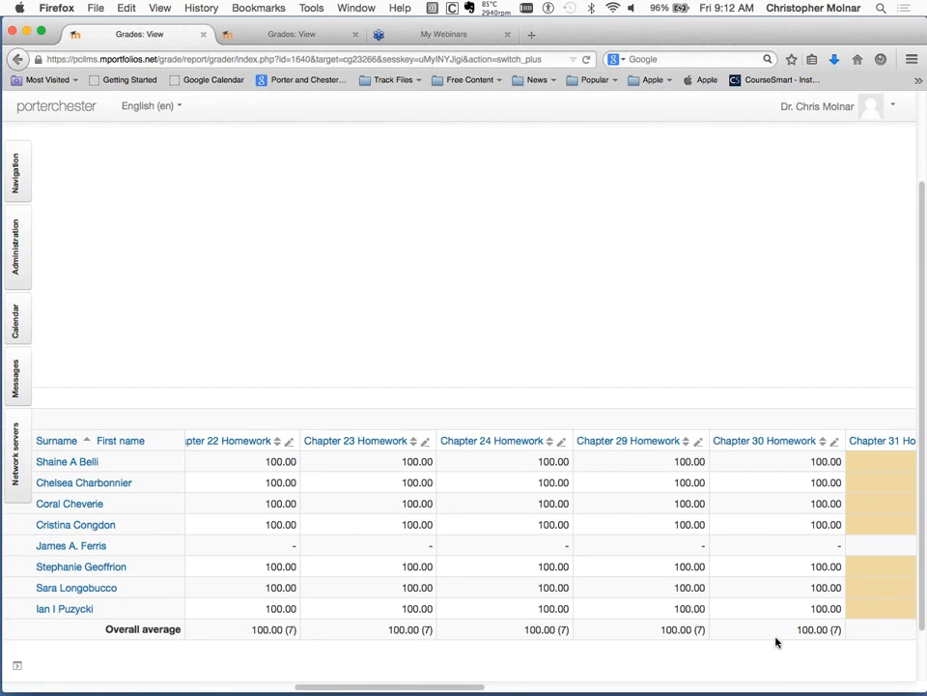
pyautogui.hscroll(3, 776, 642)
pyautogui.scroll(-1, 776, 641)
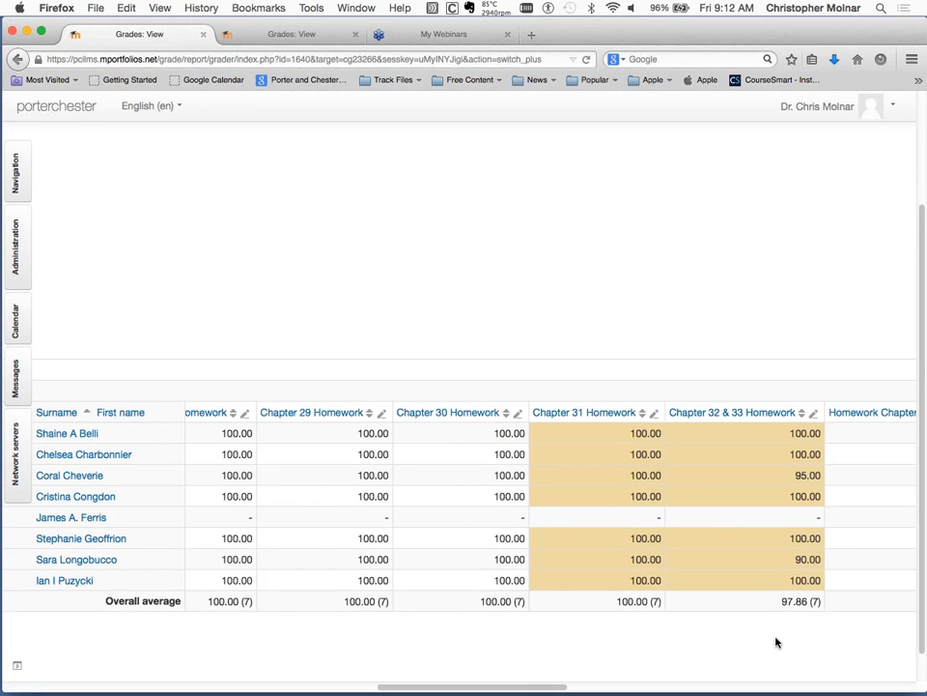
pyautogui.hscroll(8, 775, 642)
pyautogui.scroll(-1, 776, 642)
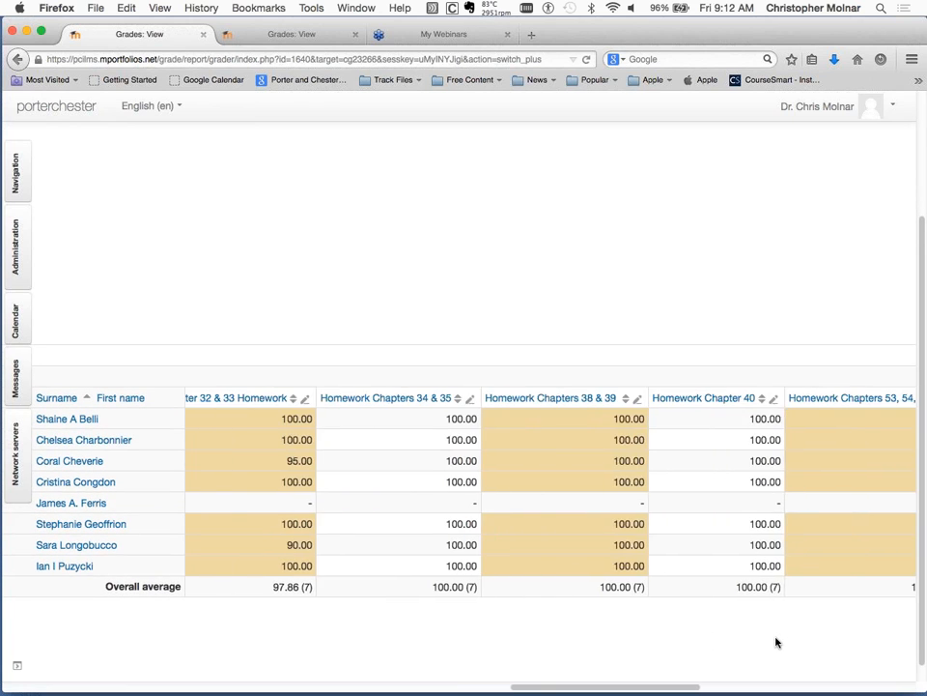
pyautogui.hscroll(10, 776, 642)
pyautogui.scroll(-1, 775, 641)
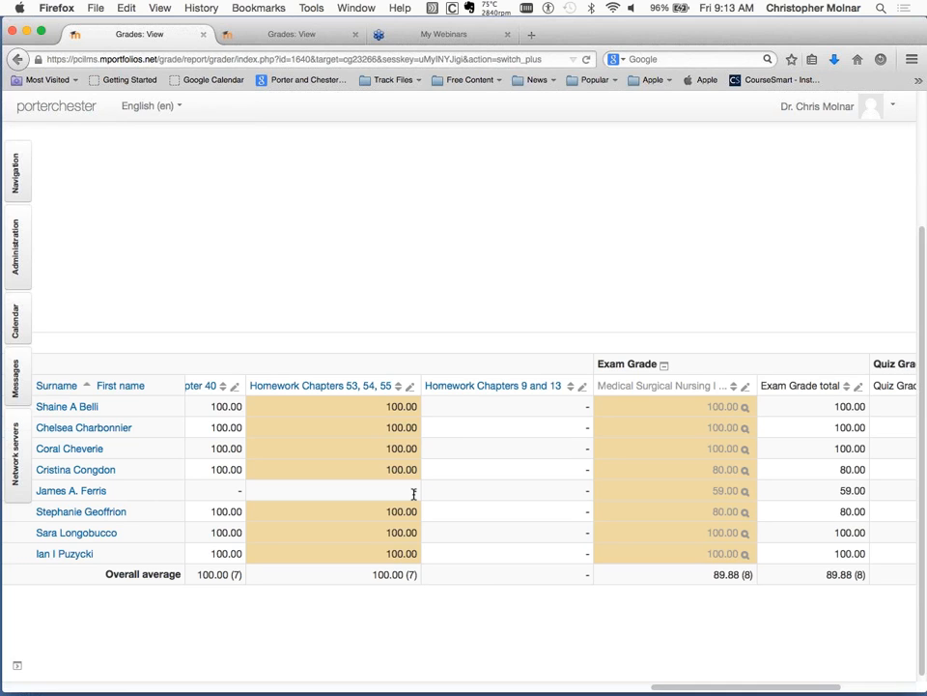
pyautogui.hscroll(-15, 414, 493)
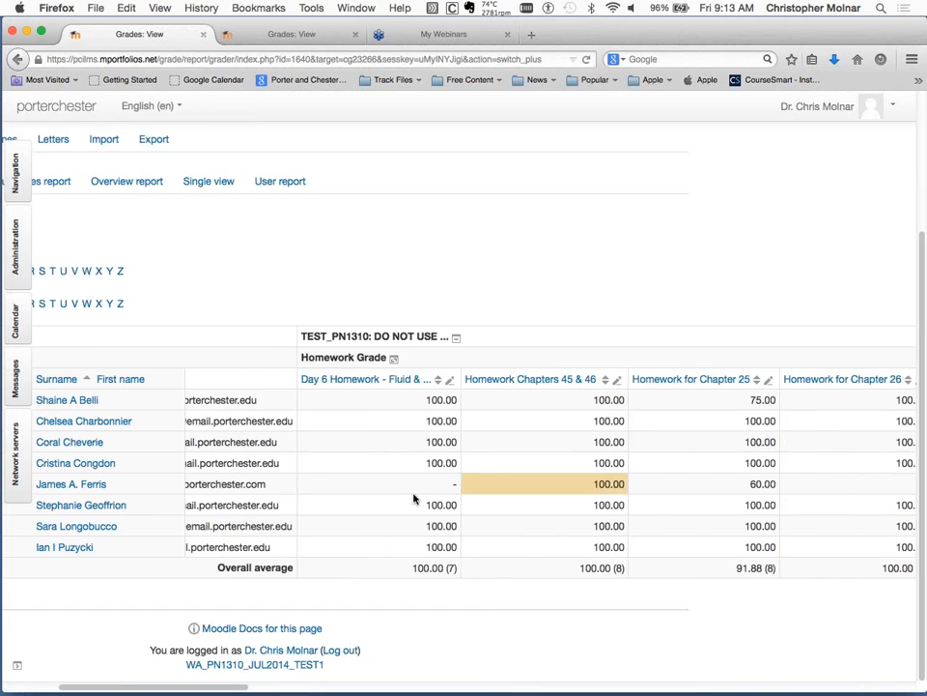
pyautogui.hscroll(-10, 414, 499)
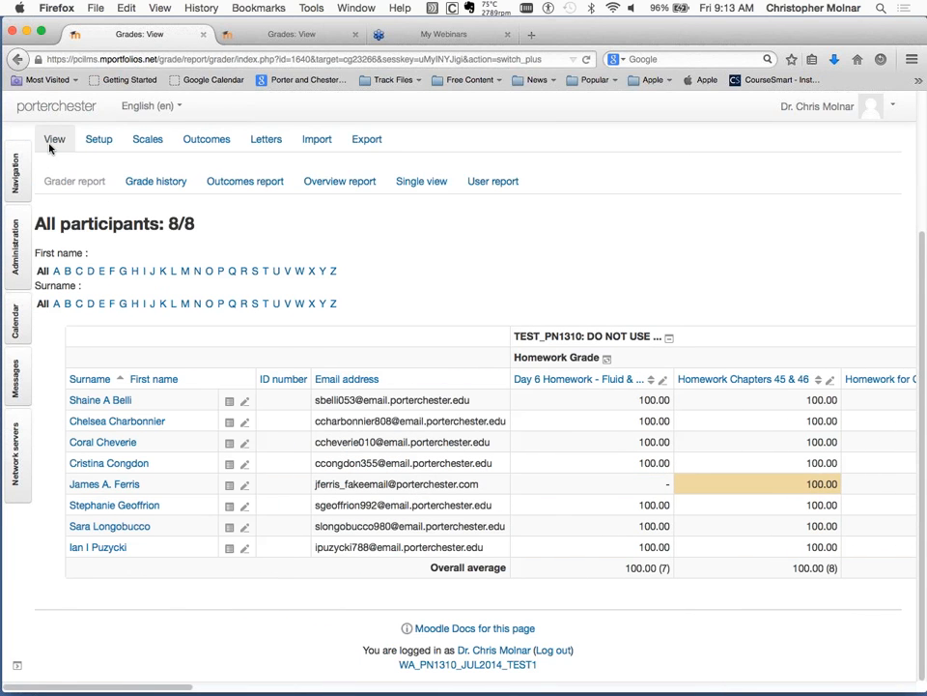
# Open the overview report and select the third student in the user list.
pyautogui.scroll(3, 56, 164)
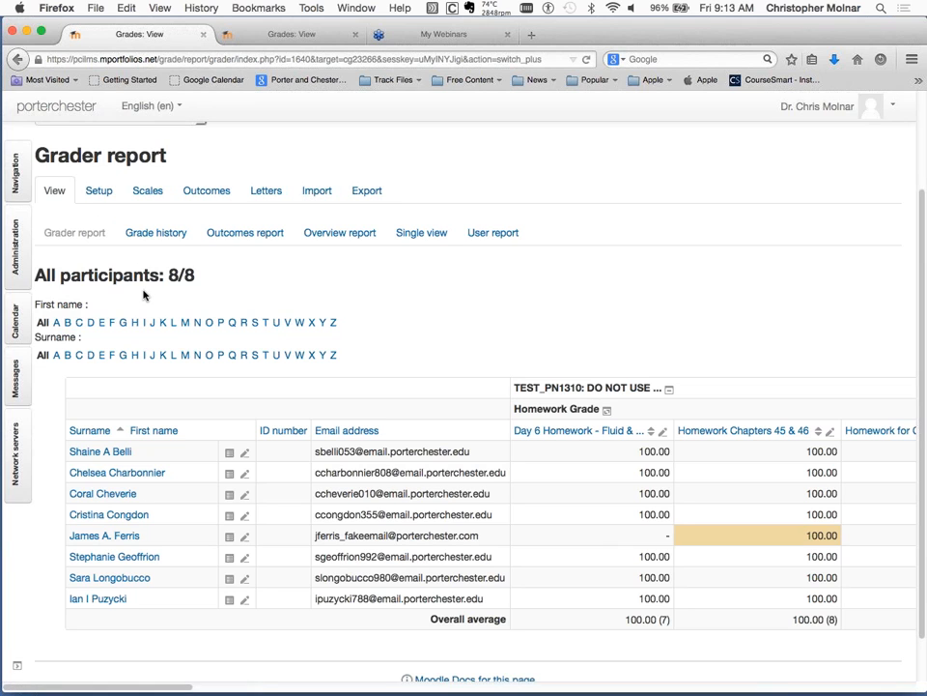
pyautogui.scroll(1, 141, 288)
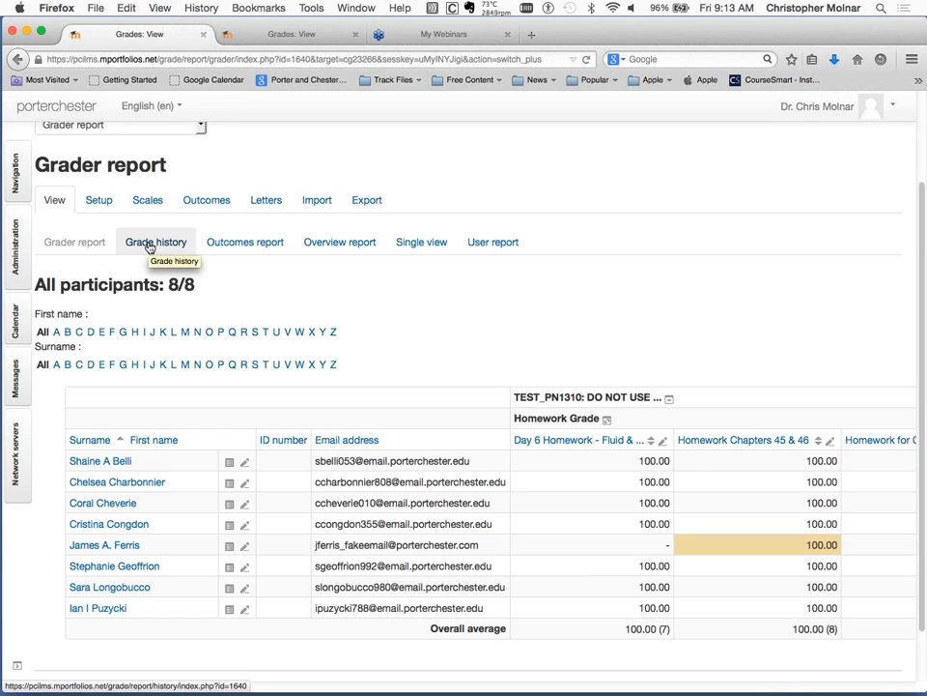
pyautogui.click(337, 245)
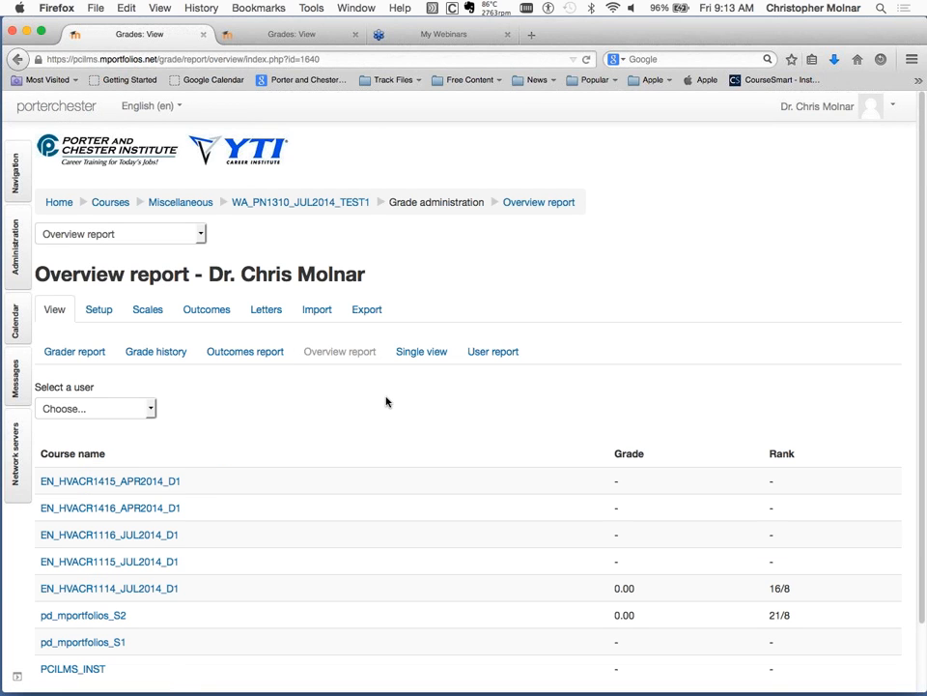
pyautogui.click(149, 411)
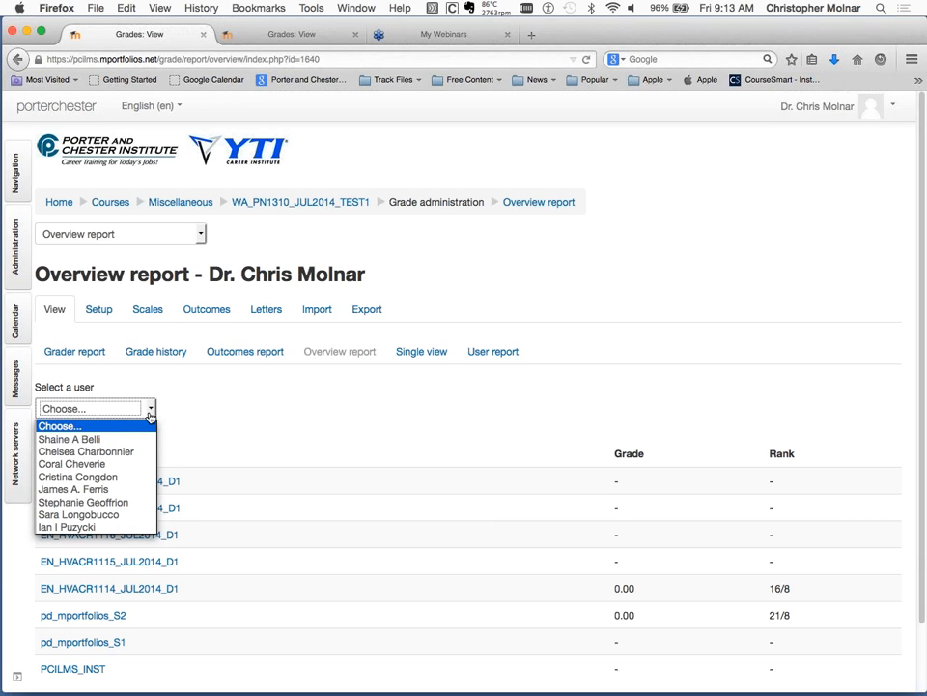
pyautogui.click(94, 468)
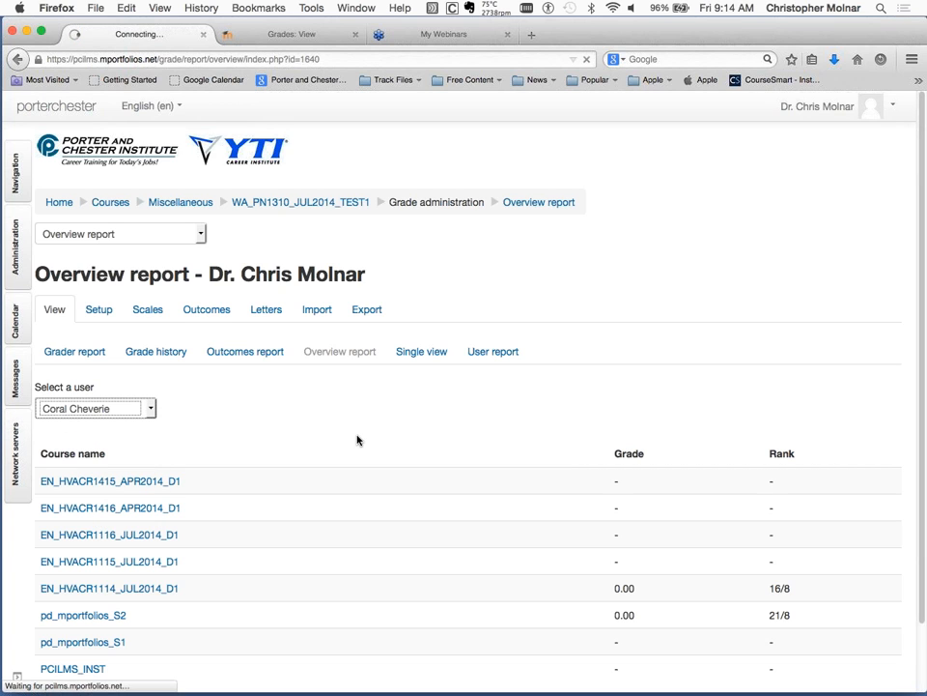
# Examine the selected student's grade and rank in each course listed in the overview report.
pyautogui.scroll(-1, 357, 440)
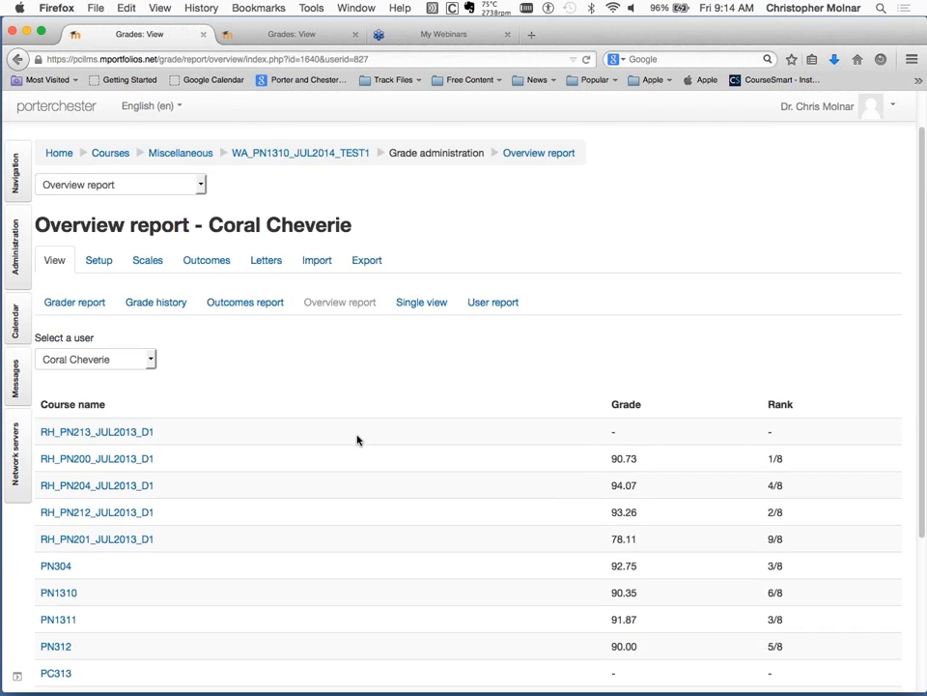
pyautogui.scroll(-2, 357, 440)
pyautogui.scroll(-1, 357, 440)
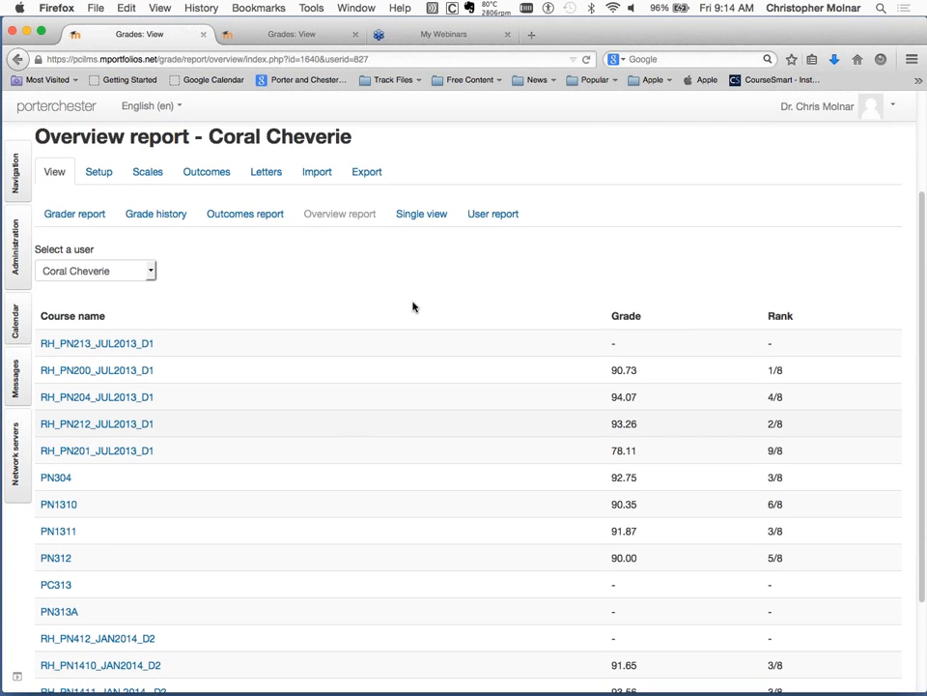
pyautogui.scroll(-1, 490, 565)
pyautogui.scroll(-1, 490, 565)
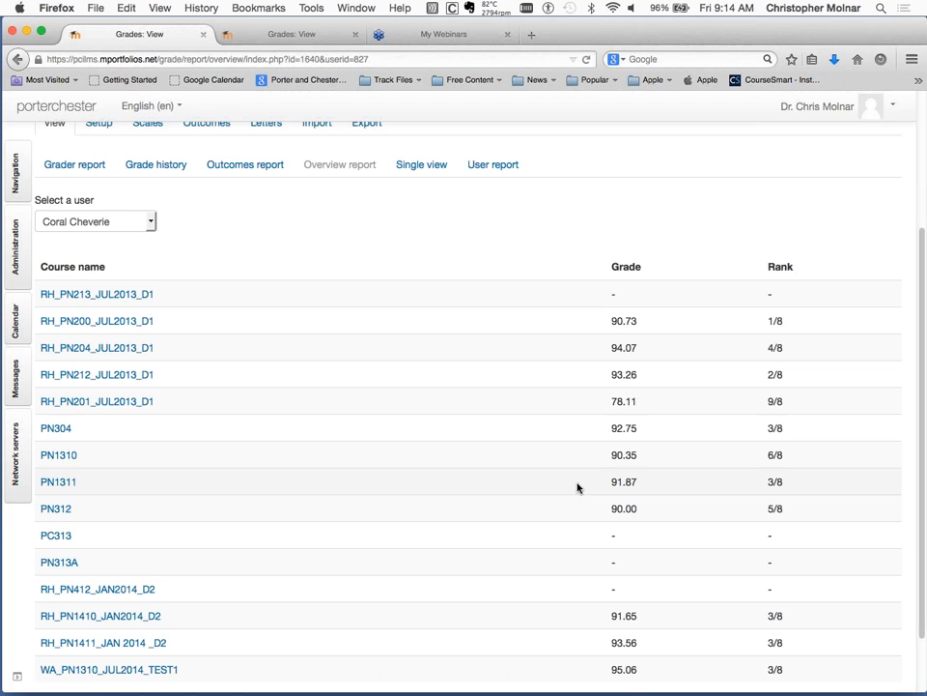
pyautogui.scroll(2, 577, 488)
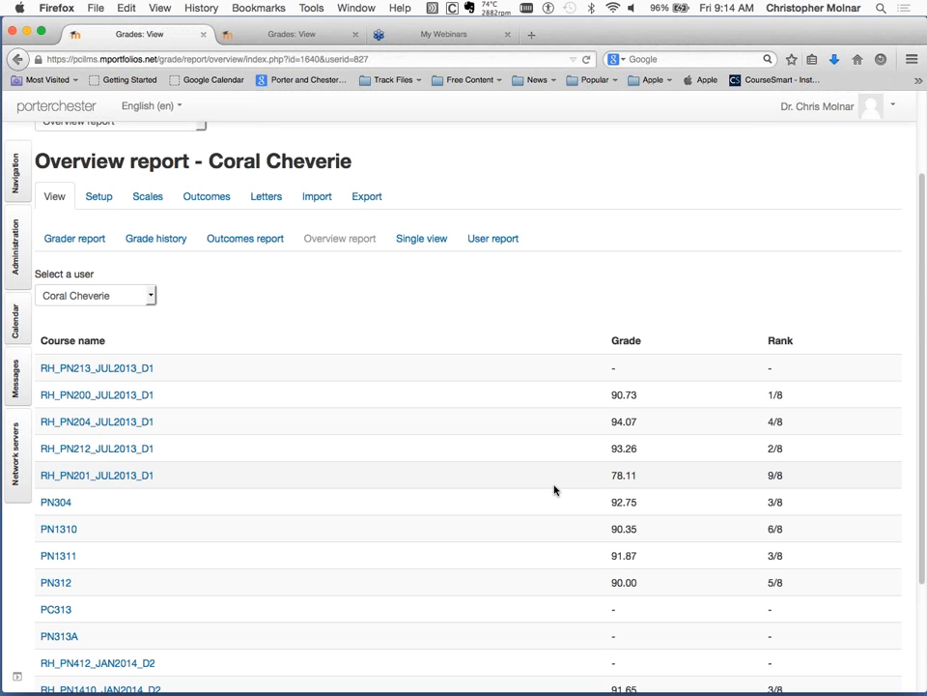
pyautogui.scroll(-1, 350, 256)
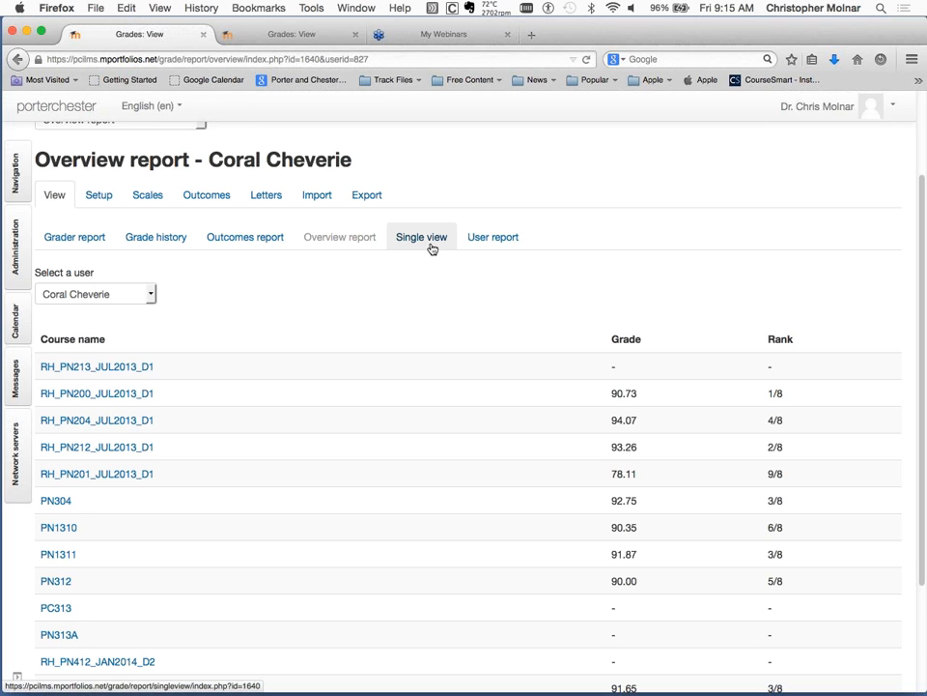
# Open the user report and select the third student in the user list.
pyautogui.click(491, 243)
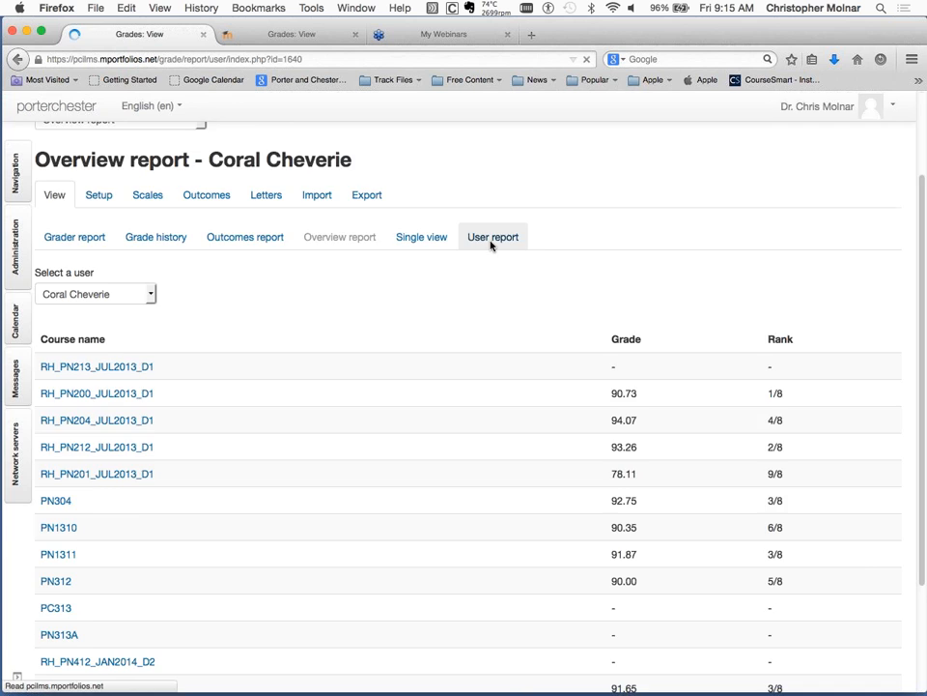
pyautogui.scroll(-2, 544, 375)
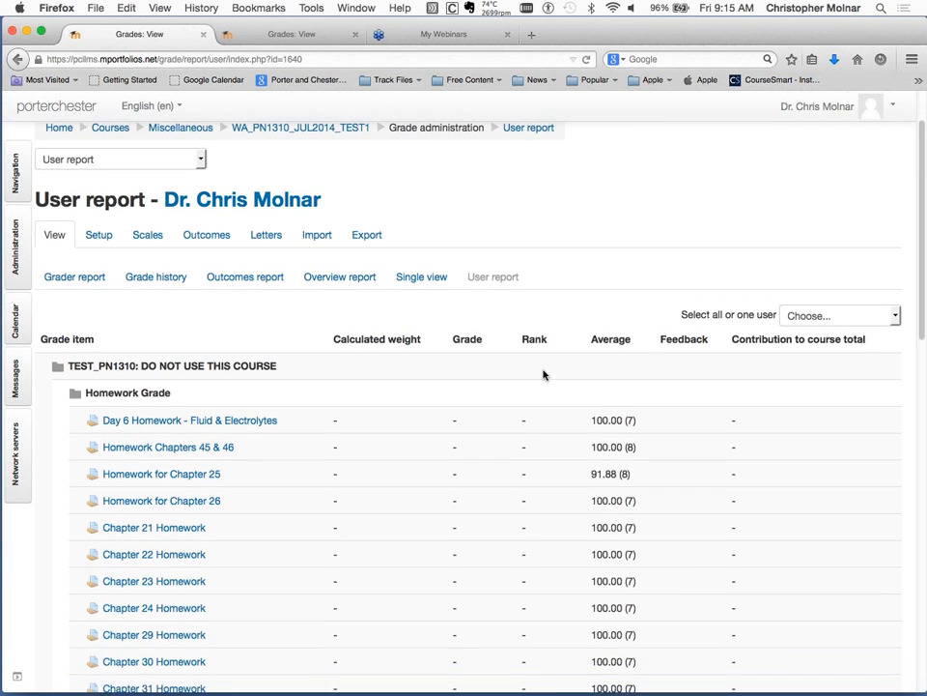
pyautogui.scroll(-1, 544, 375)
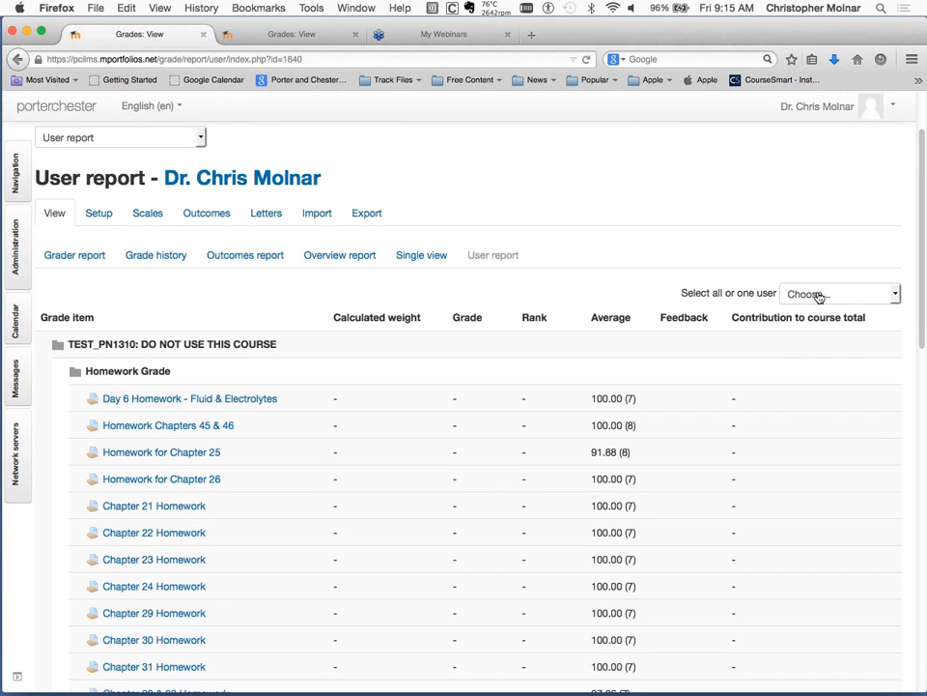
pyautogui.click(819, 296)
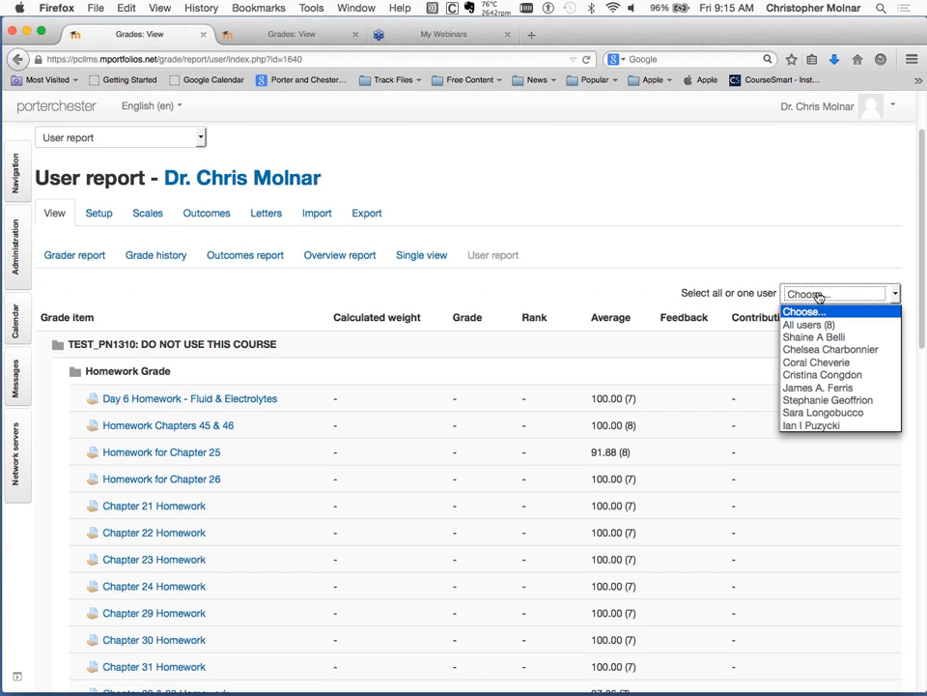
pyautogui.click(828, 364)
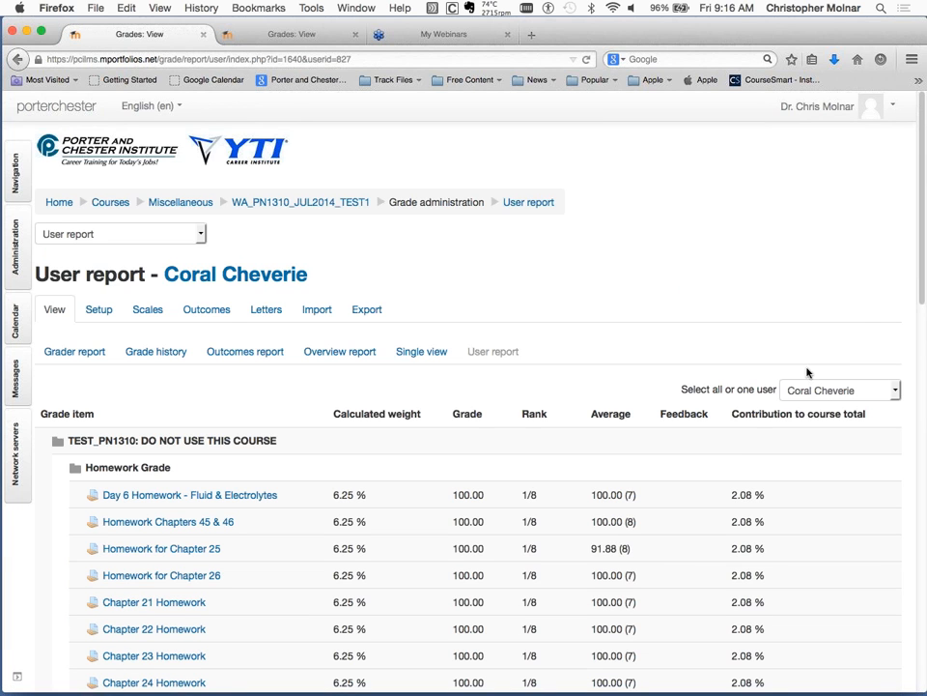
# Examine the selected student's weights, grades, ranks, averages and course total contributions across the homework, exam and quiz categories.
pyautogui.scroll(-2, 739, 454)
pyautogui.scroll(-3, 739, 454)
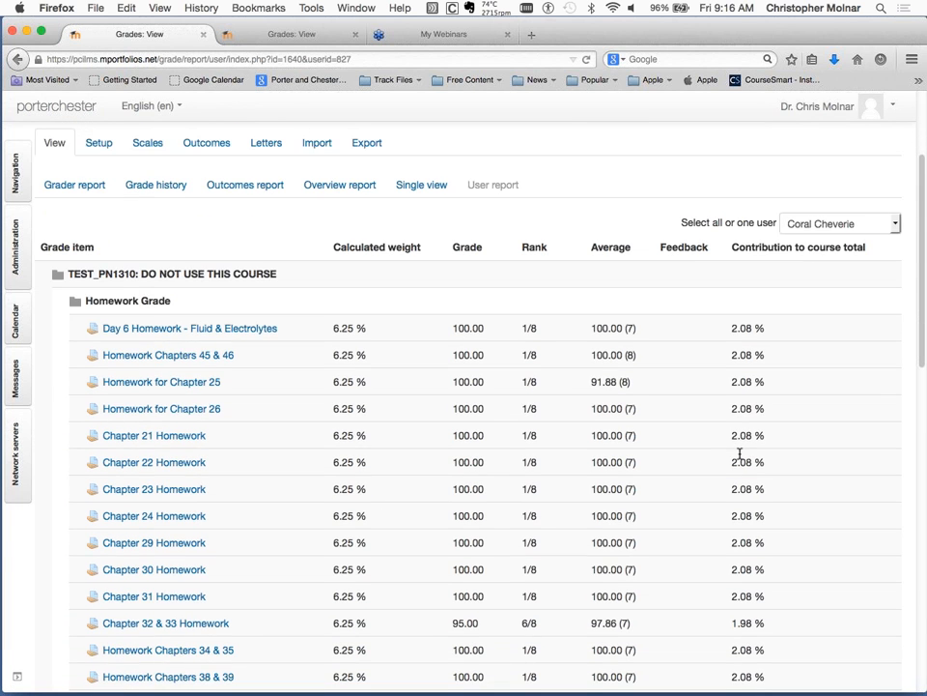
pyautogui.scroll(-1, 332, 415)
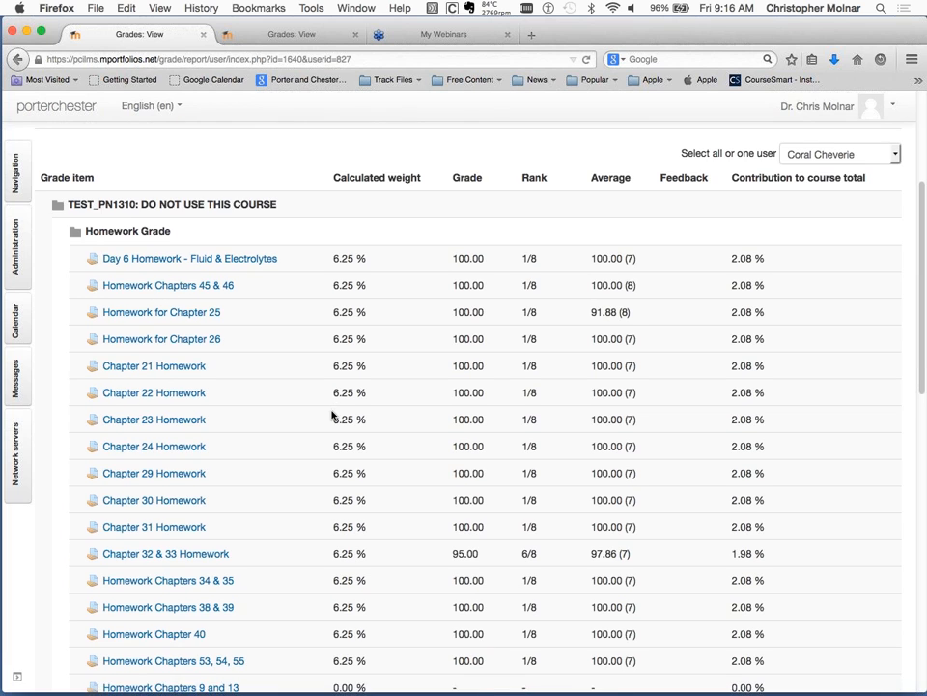
pyautogui.scroll(-3, 332, 416)
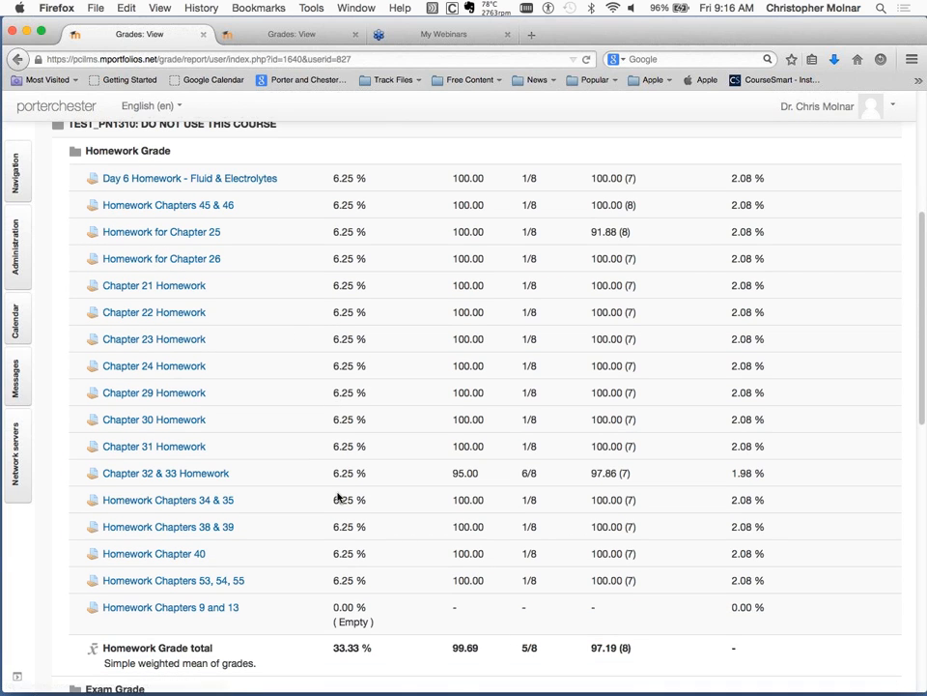
pyautogui.scroll(-4, 338, 496)
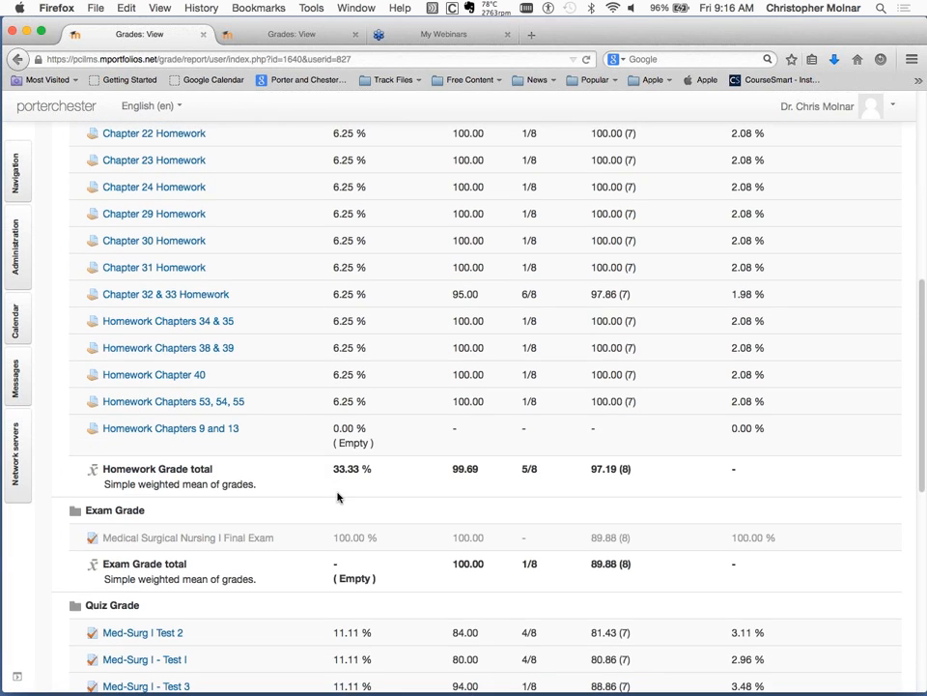
pyautogui.scroll(5, 339, 497)
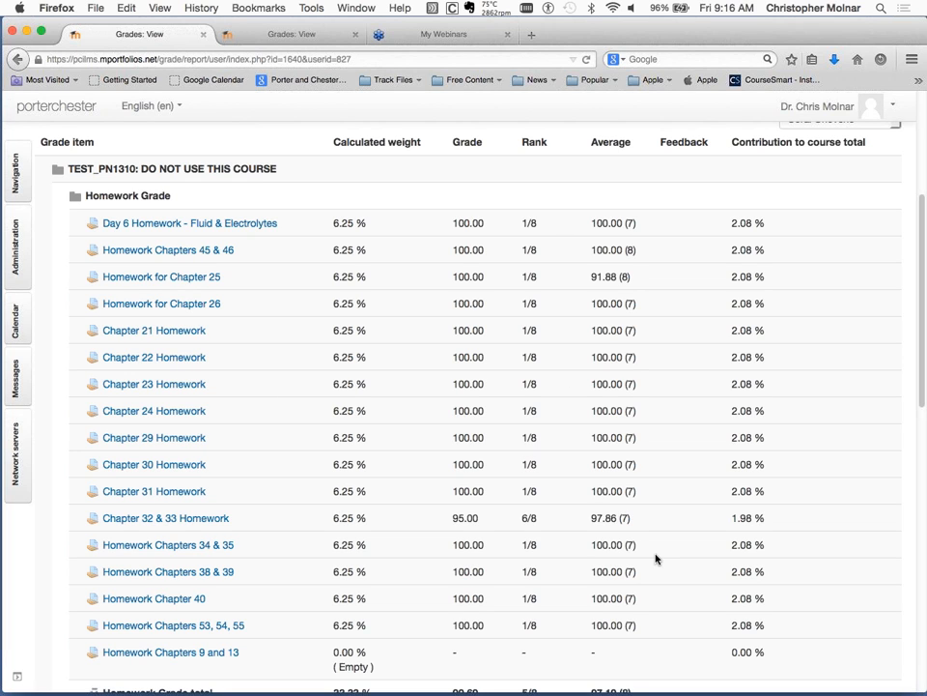
pyautogui.scroll(-3, 656, 558)
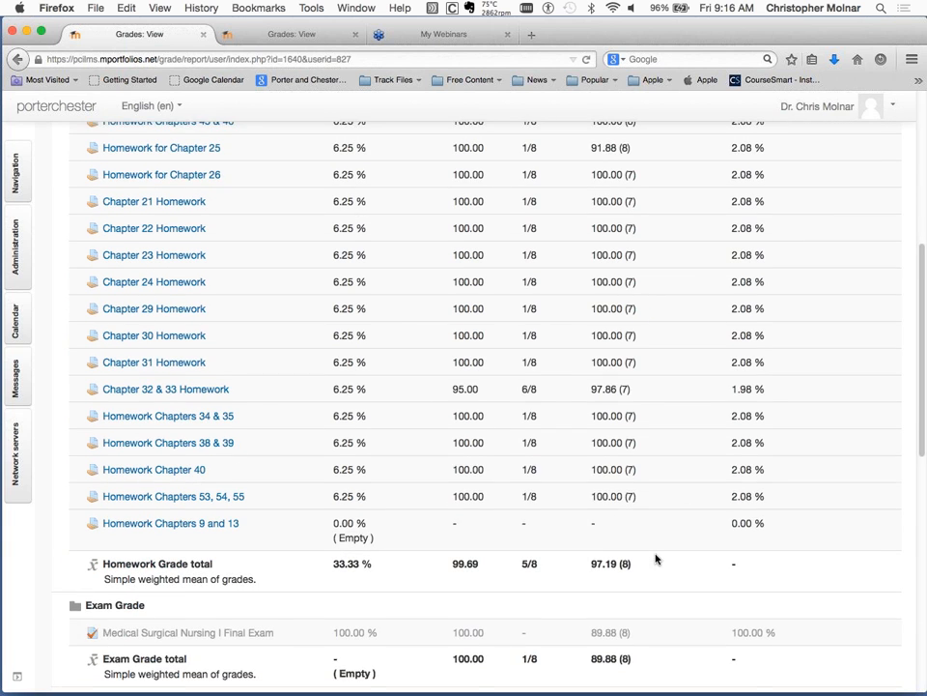
pyautogui.scroll(-1, 656, 558)
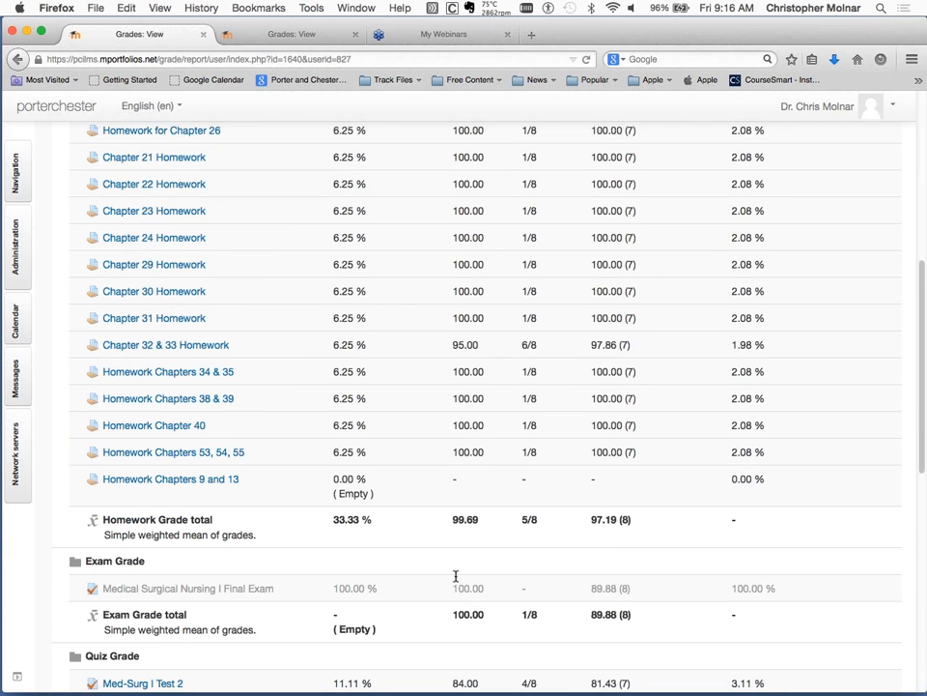
pyautogui.scroll(-2, 455, 576)
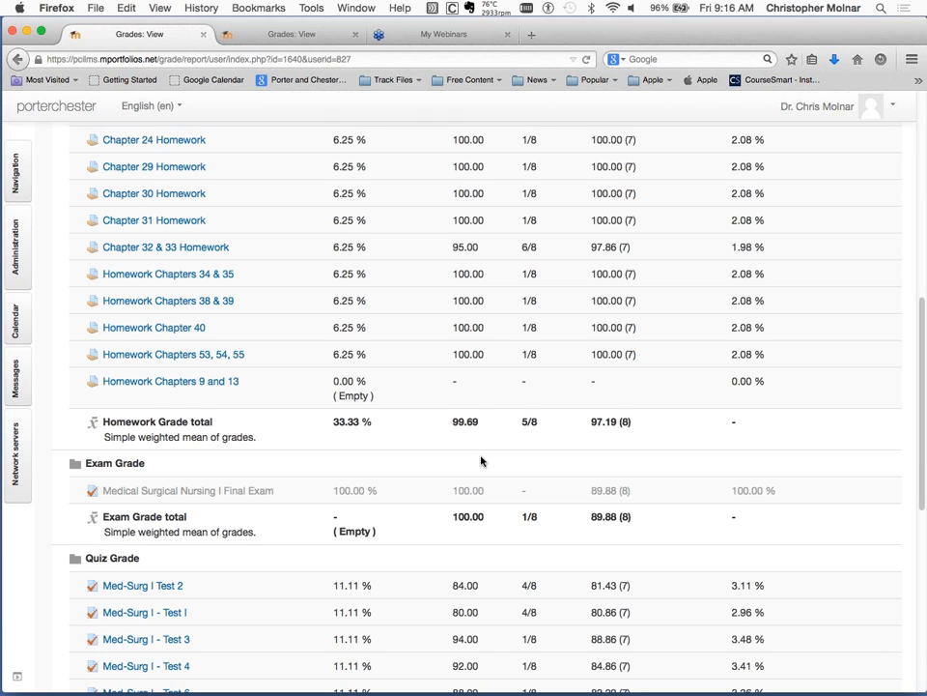
pyautogui.scroll(-1, 481, 461)
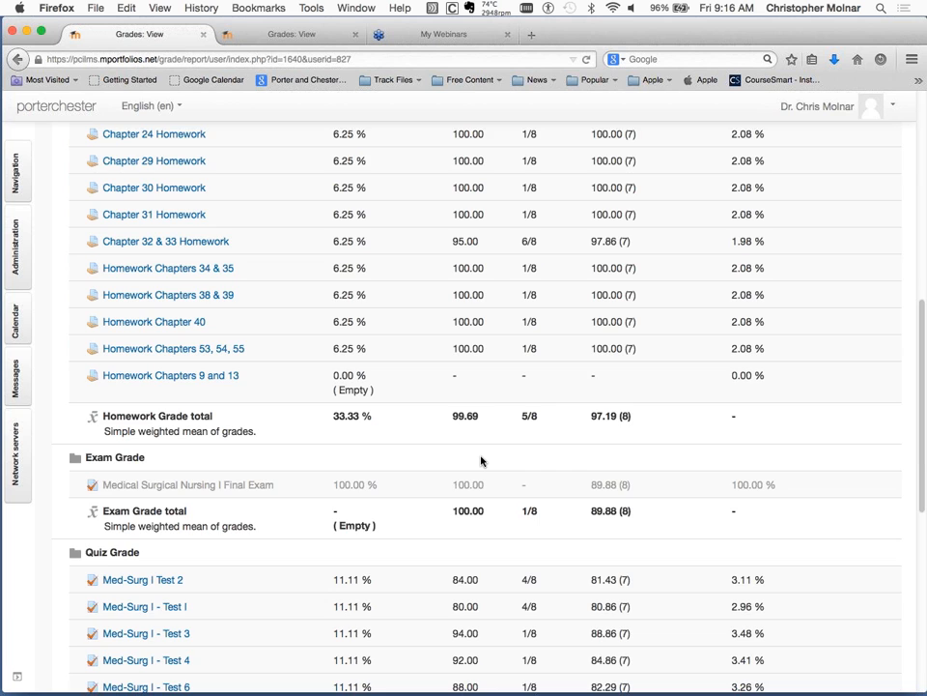
pyautogui.scroll(8, 481, 460)
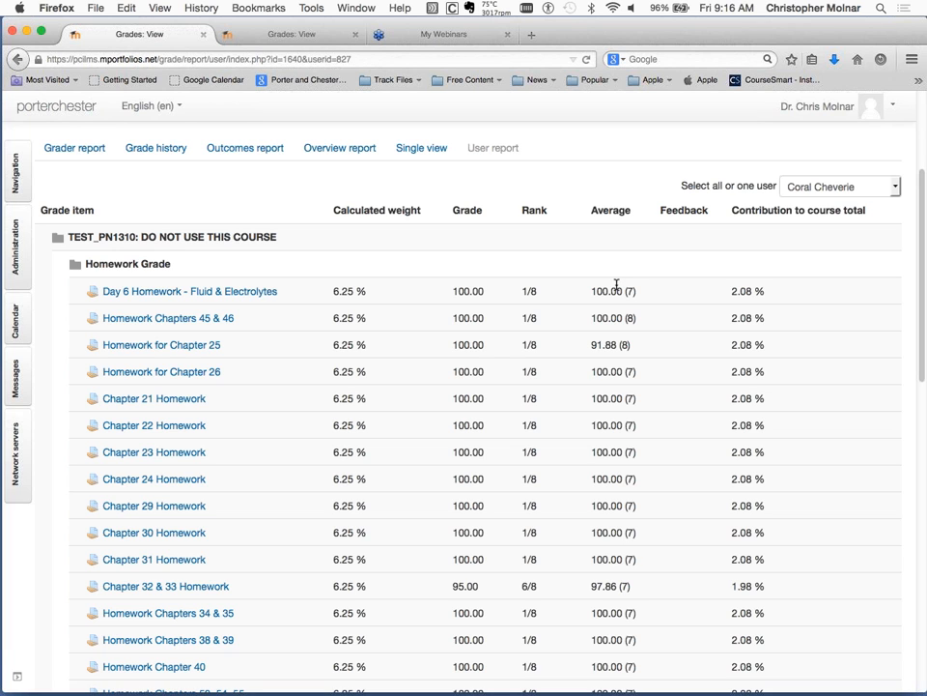
pyautogui.scroll(-2, 616, 285)
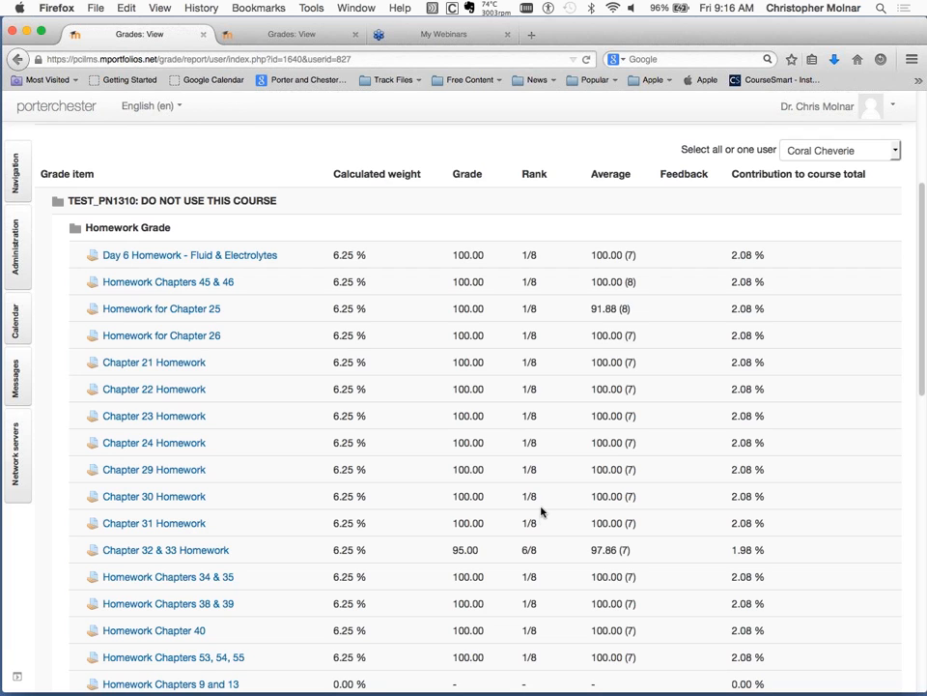
pyautogui.scroll(3, 860, 215)
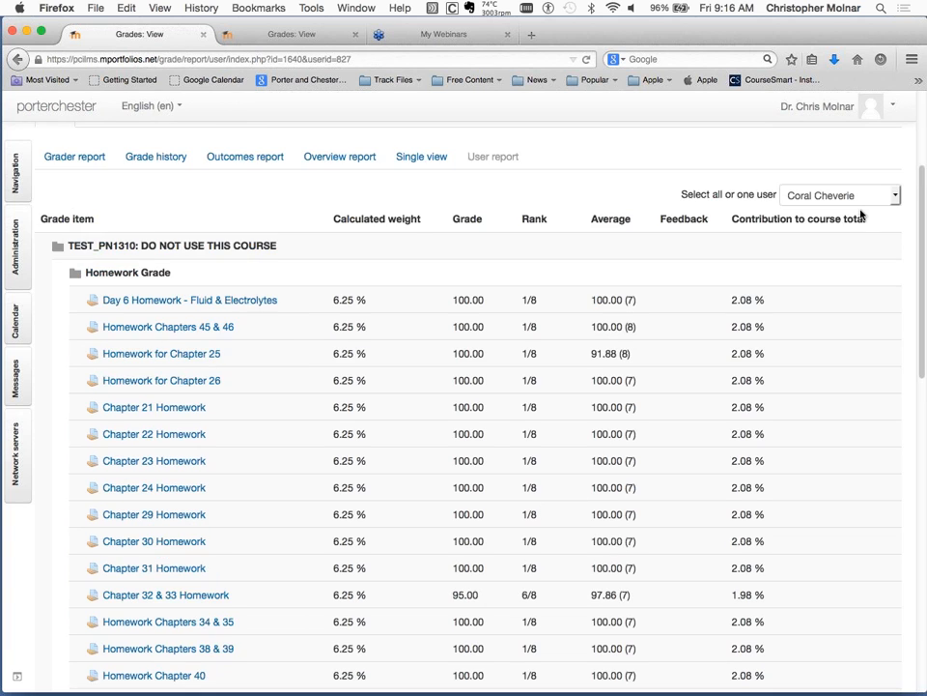
# Switch the user report to show all users.
pyautogui.click(888, 241)
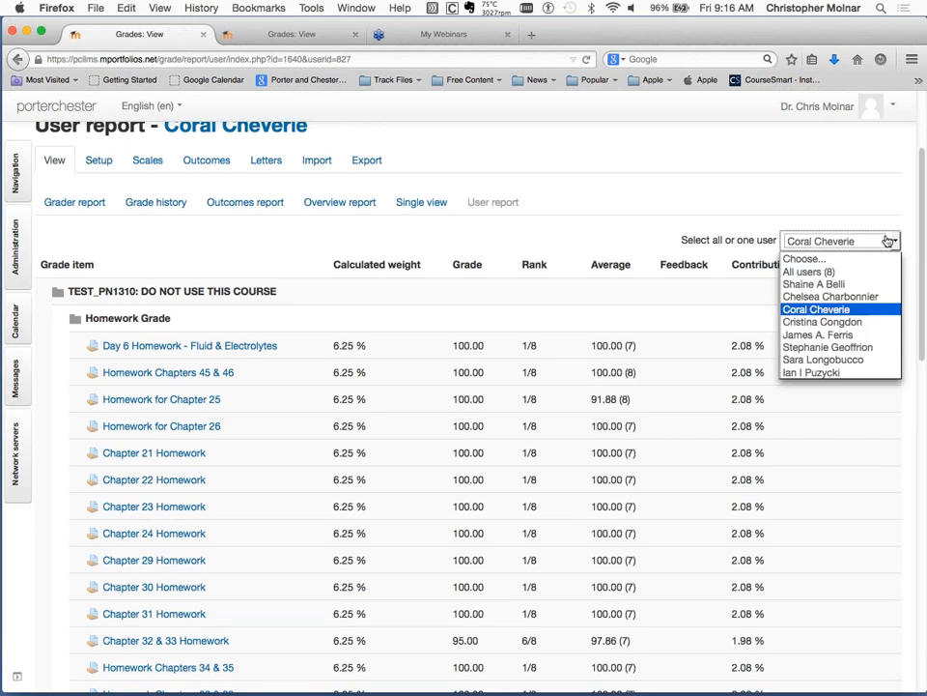
pyautogui.click(847, 274)
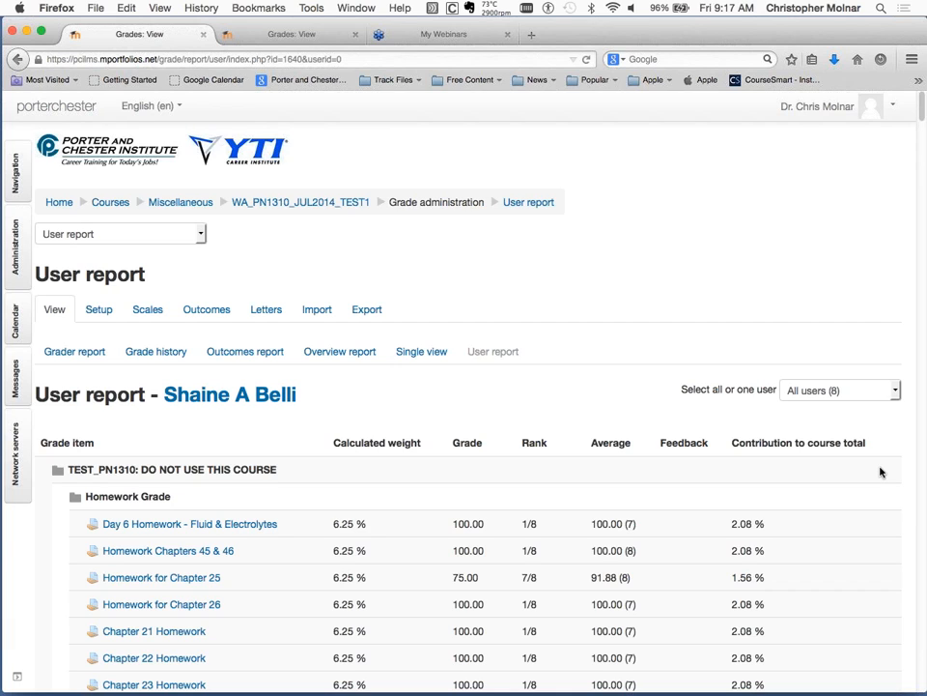
pyautogui.scroll(-1, 880, 471)
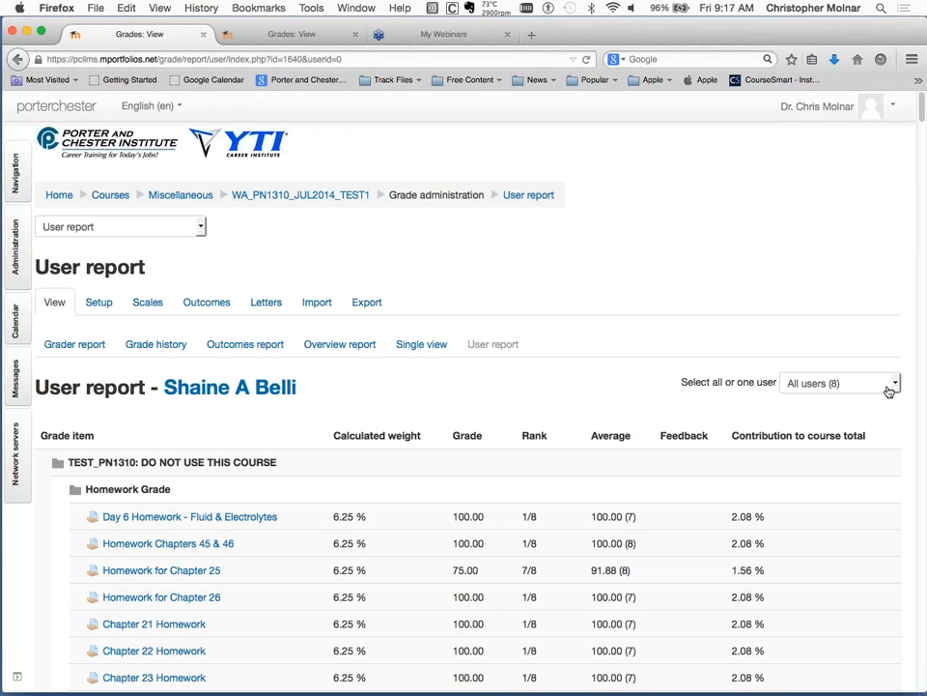
pyautogui.click(889, 386)
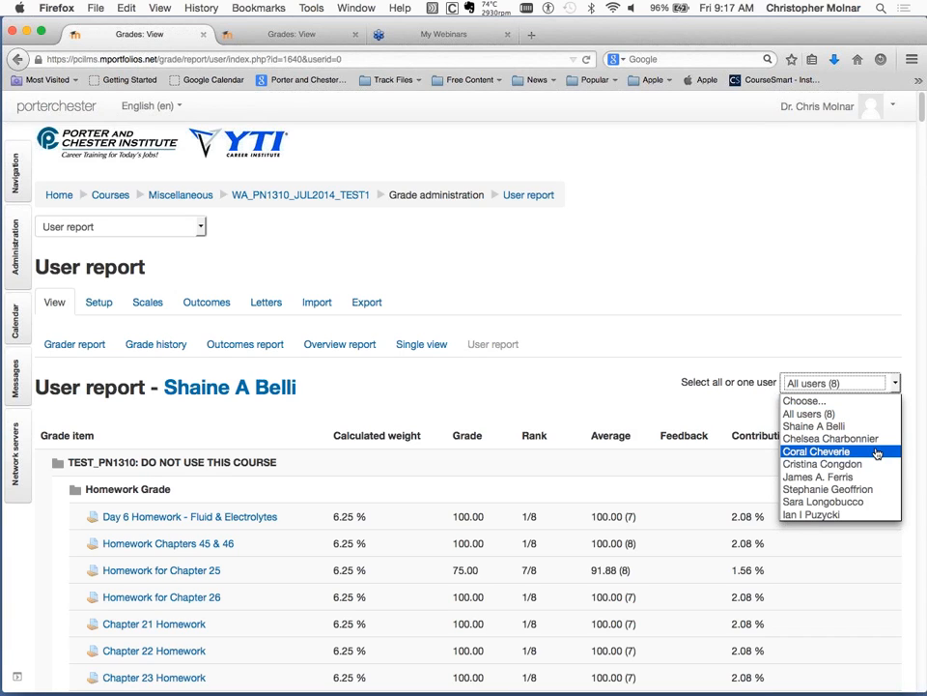
pyautogui.click(650, 415)
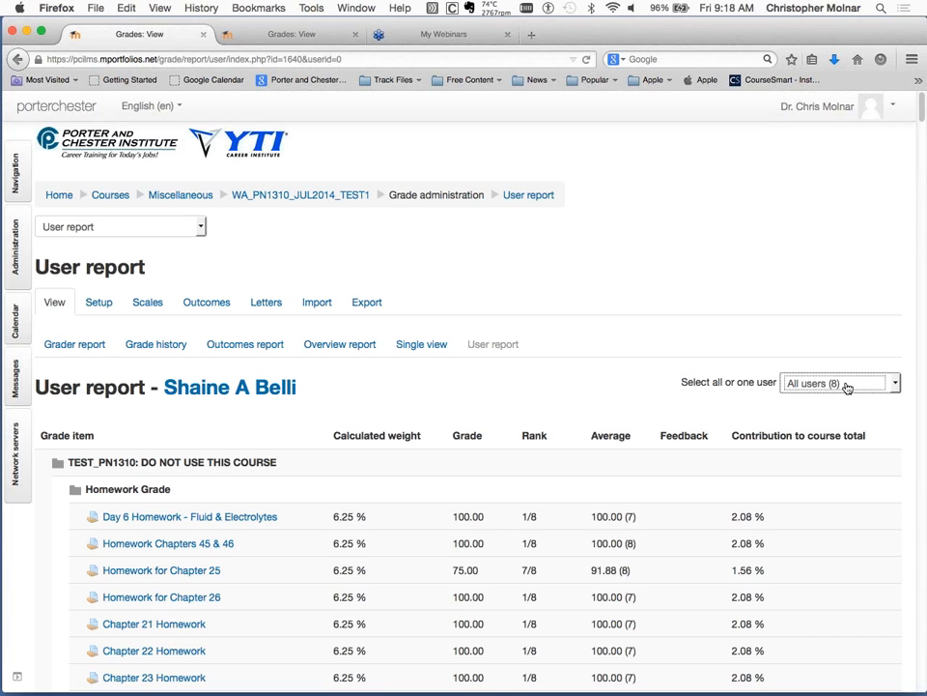
pyautogui.click(846, 386)
pyautogui.click(667, 438)
# Examine the first student's full user report down to the course total and the start of the second student's report.
pyautogui.scroll(-1, 667, 444)
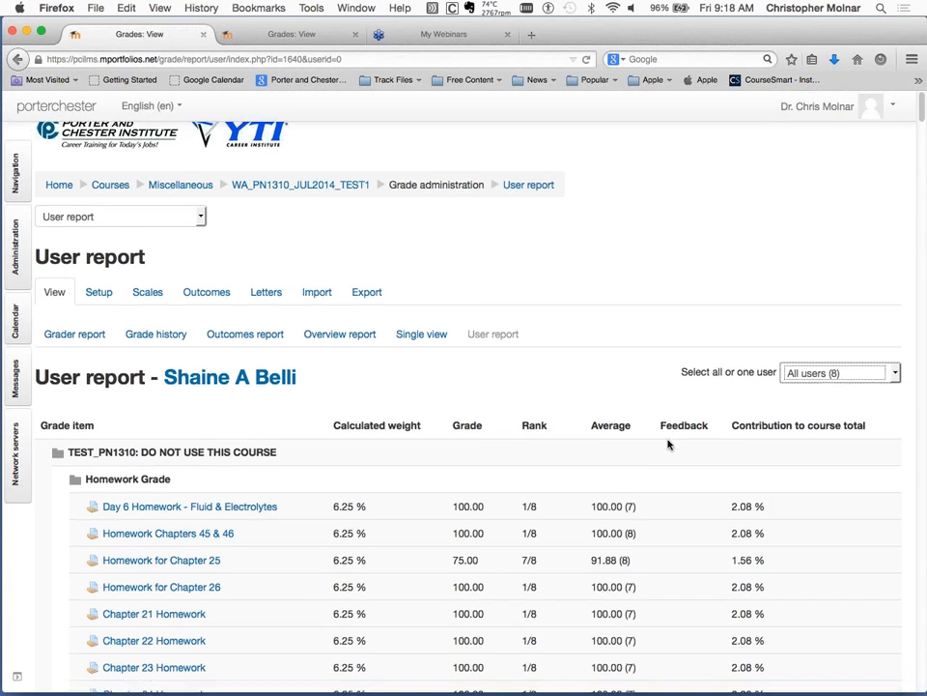
pyautogui.scroll(-3, 668, 443)
pyautogui.scroll(-5, 667, 444)
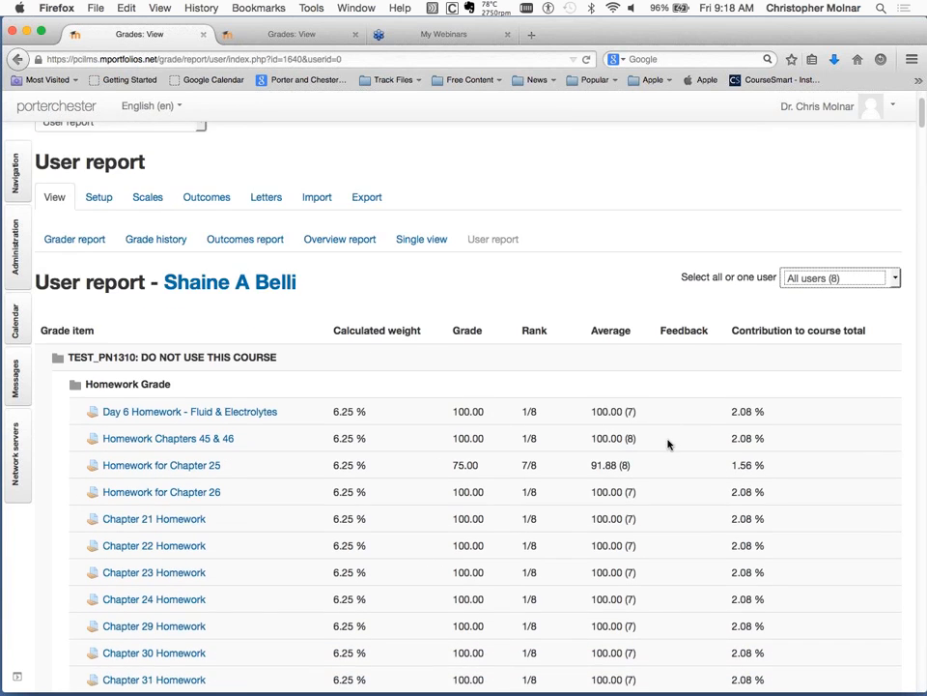
pyautogui.scroll(-5, 667, 443)
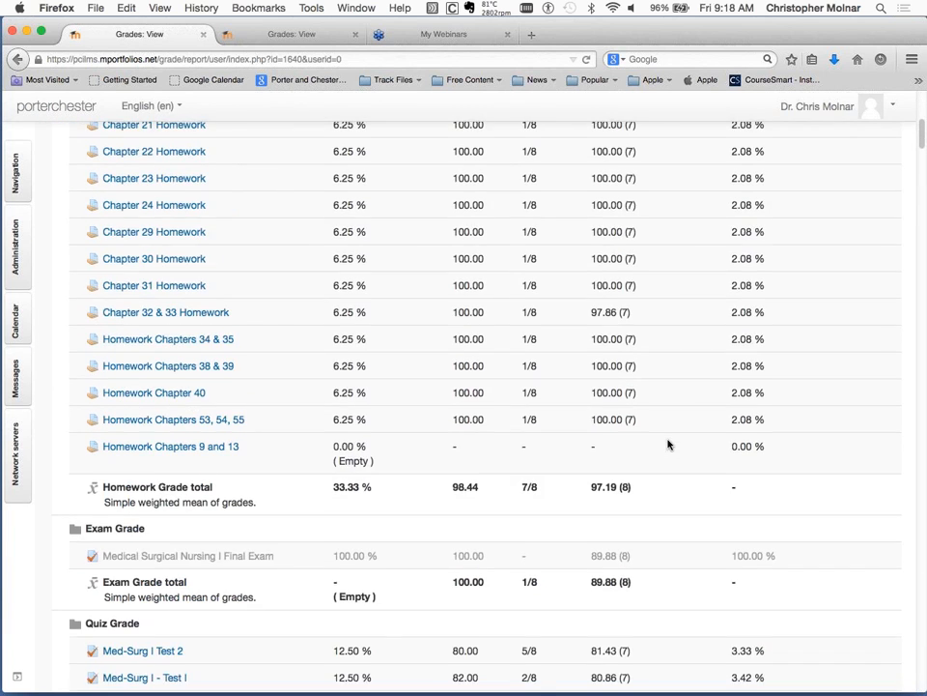
pyautogui.scroll(-7, 668, 443)
pyautogui.scroll(-8, 668, 444)
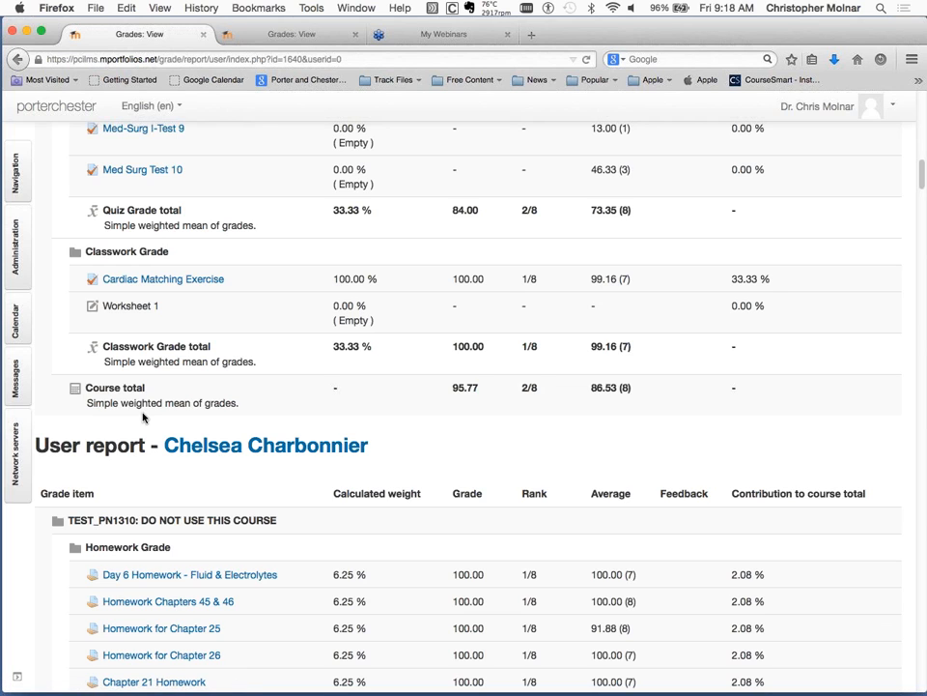
pyautogui.scroll(-2, 230, 631)
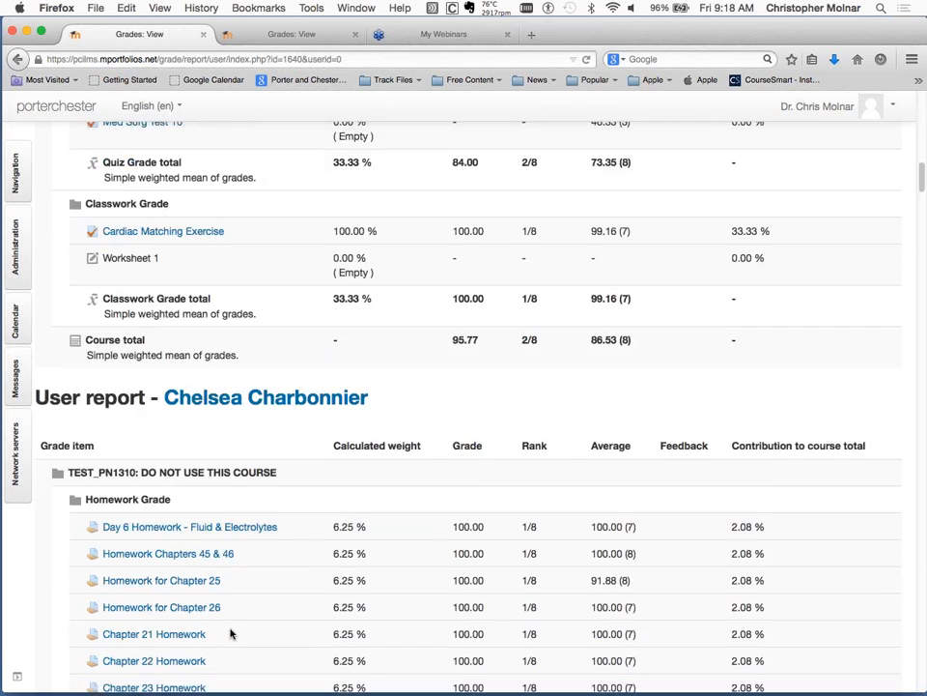
pyautogui.scroll(-3, 230, 633)
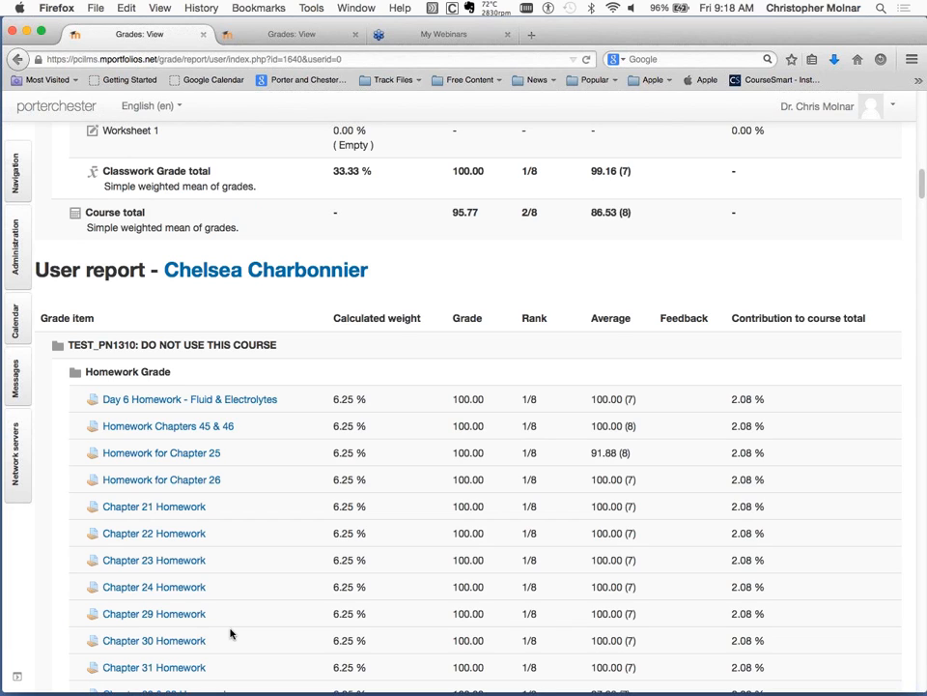
pyautogui.scroll(-2, 230, 633)
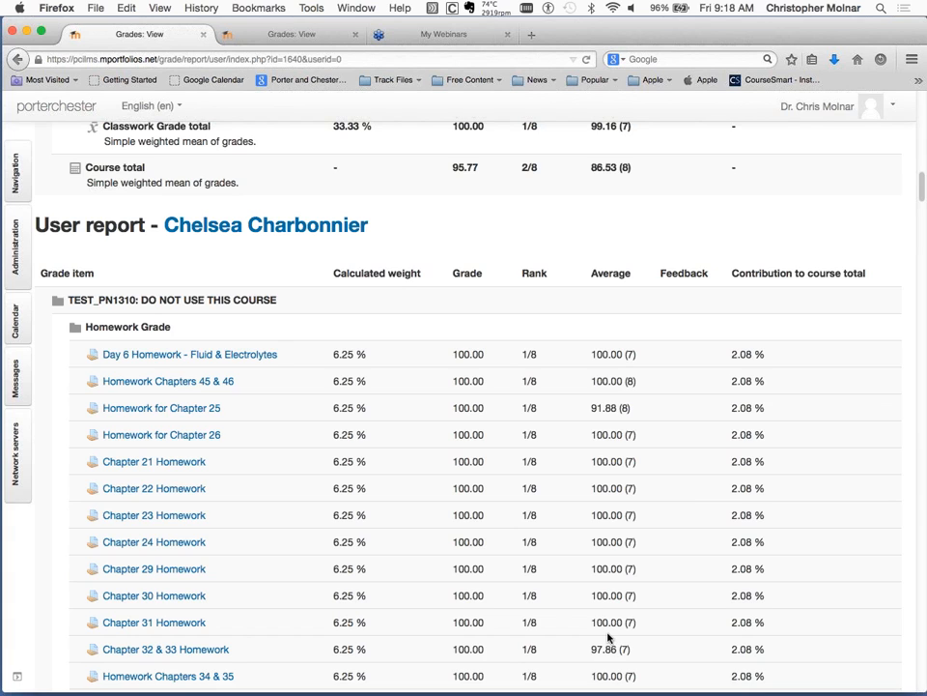
pyautogui.scroll(-2, 556, 620)
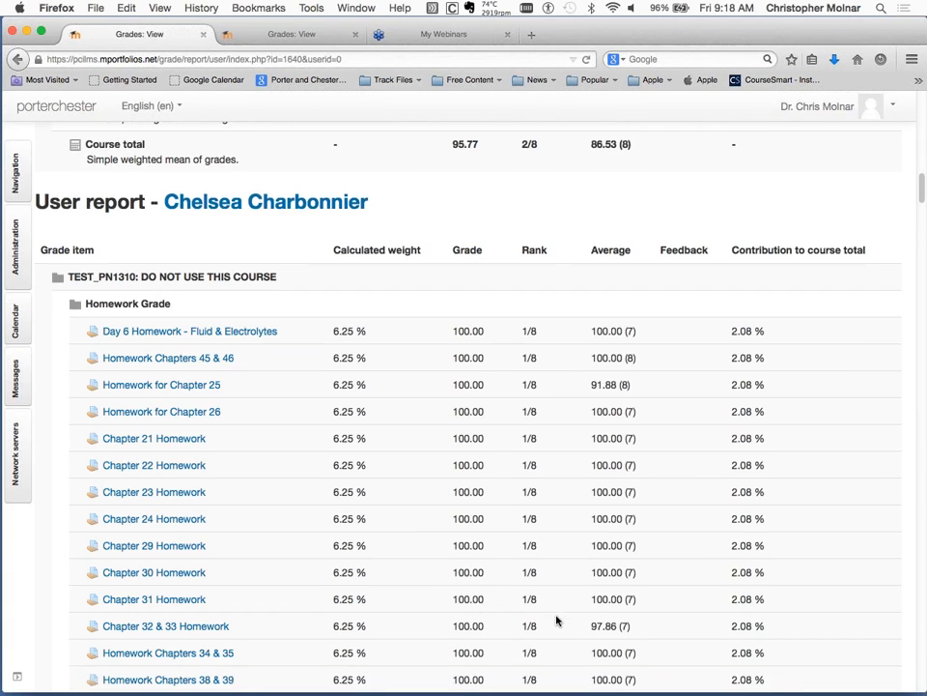
pyautogui.scroll(-1, 557, 619)
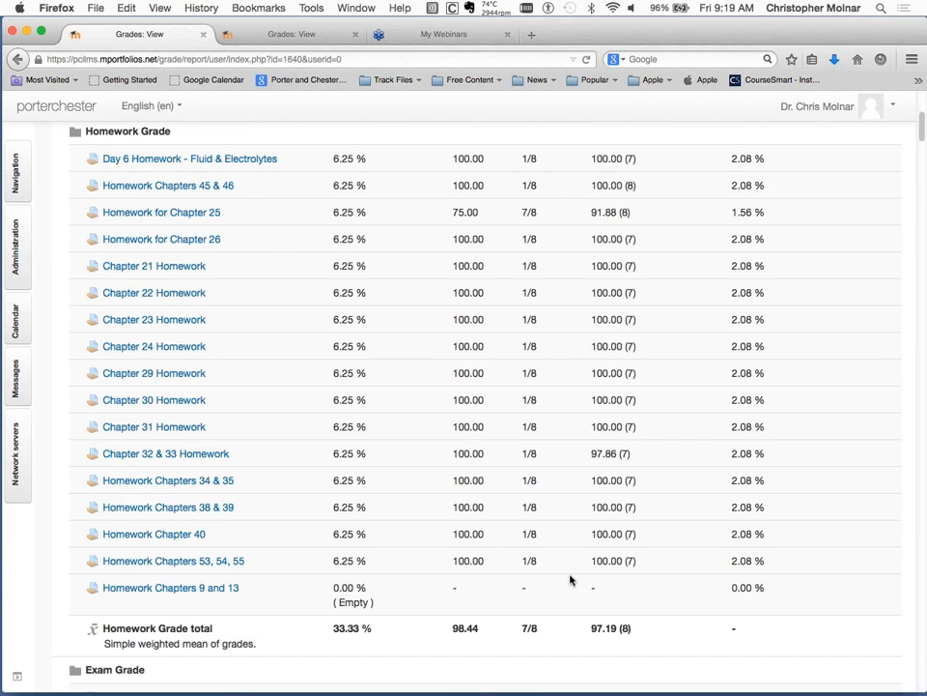
# Open the gradebook's categories and items setup and bring the Homework Grade items into view.
pyautogui.scroll(6, 570, 580)
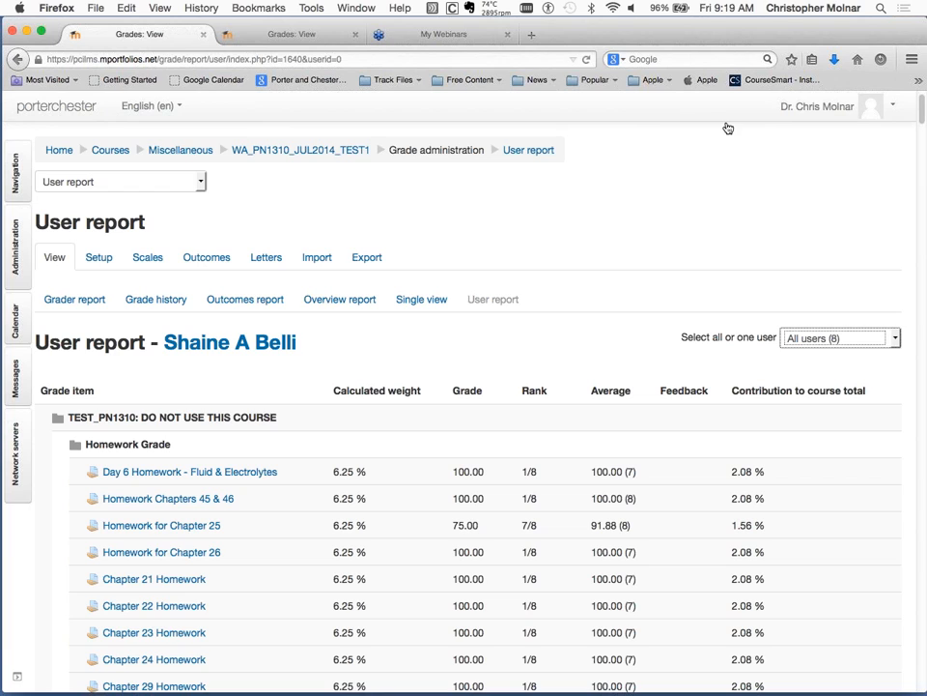
pyautogui.click(98, 259)
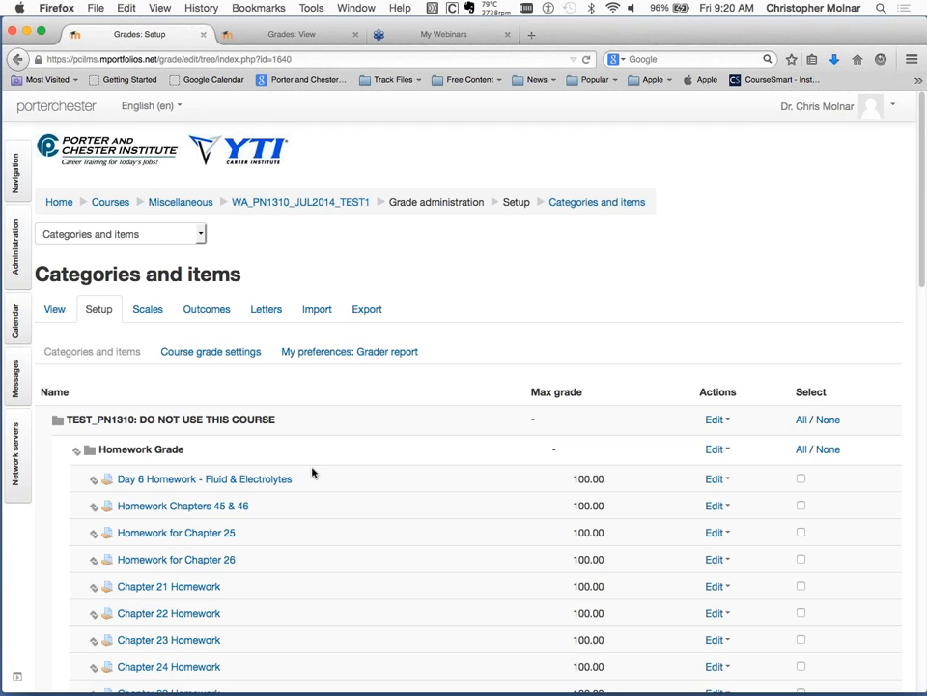
pyautogui.scroll(-2, 312, 472)
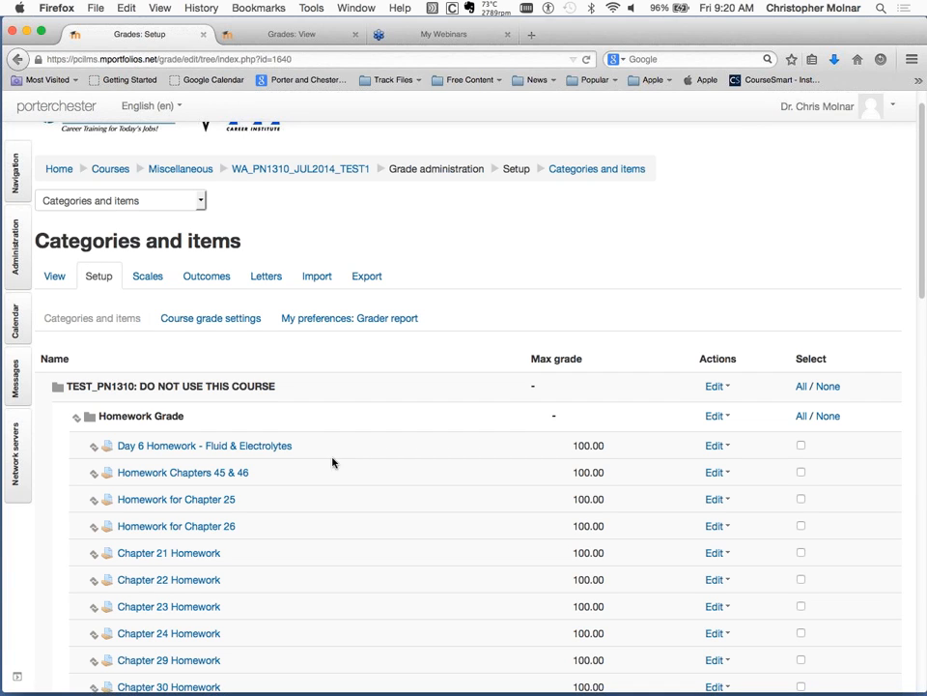
pyautogui.scroll(-3, 333, 462)
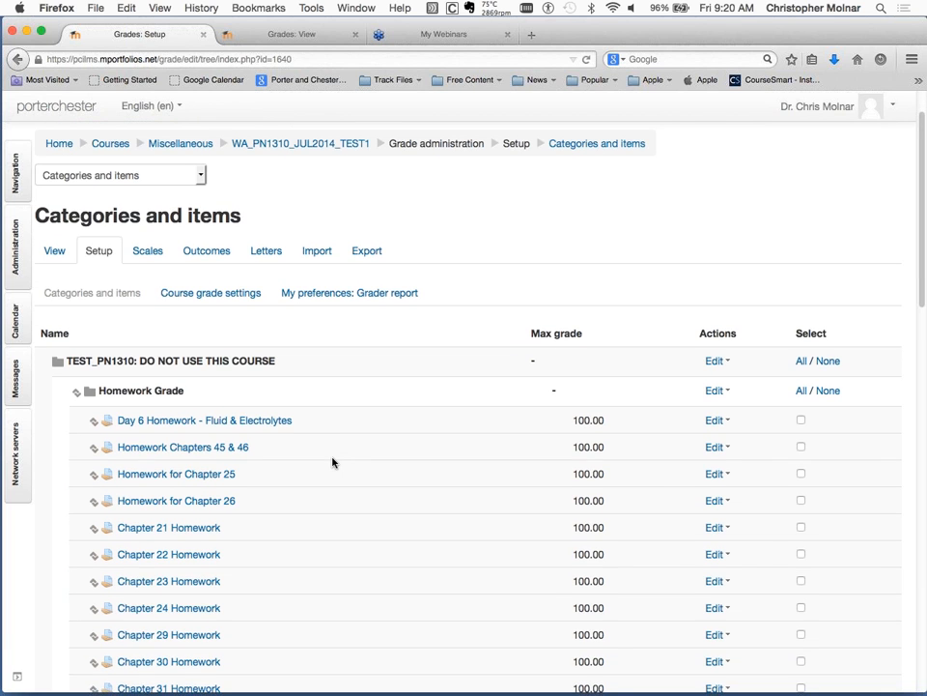
# Examine the grade items and aggregation of the Homework, Exam, Quiz and Classwork categories down to the Course total.
pyautogui.scroll(-5, 333, 462)
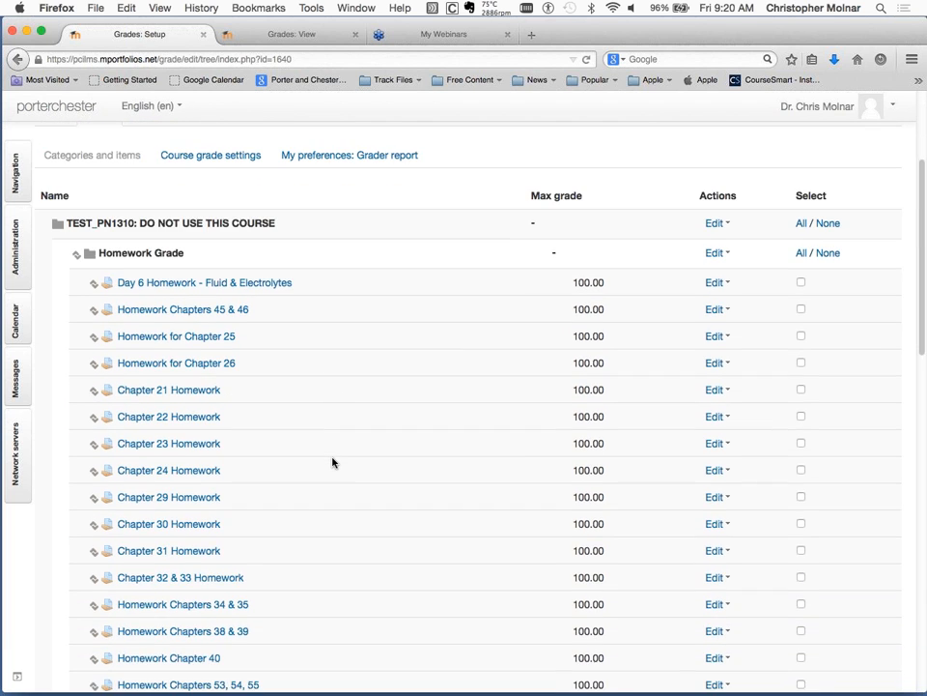
pyautogui.scroll(-1, 333, 462)
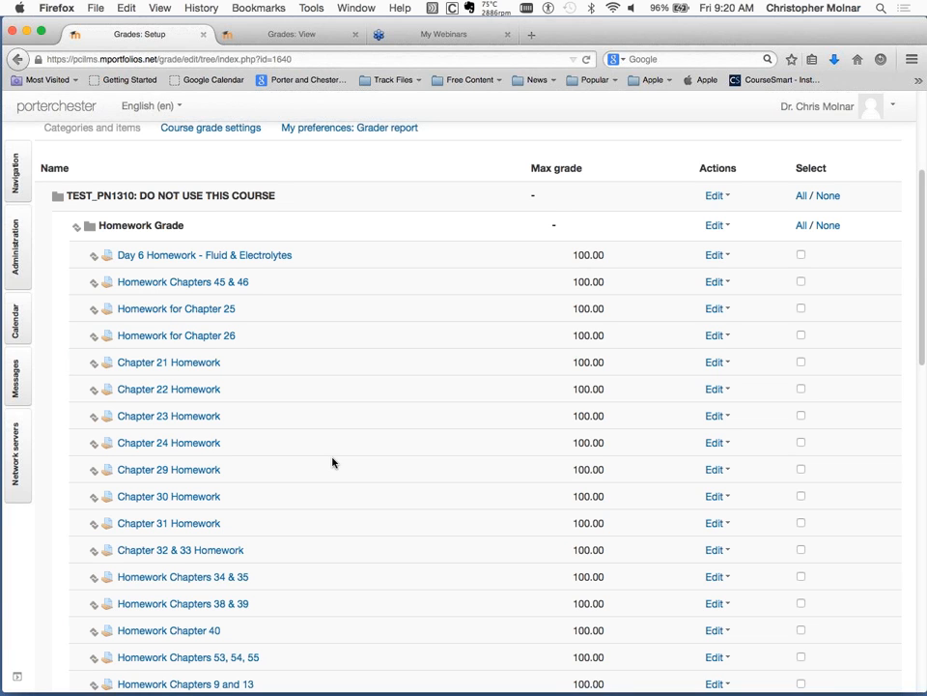
pyautogui.scroll(-1, 332, 462)
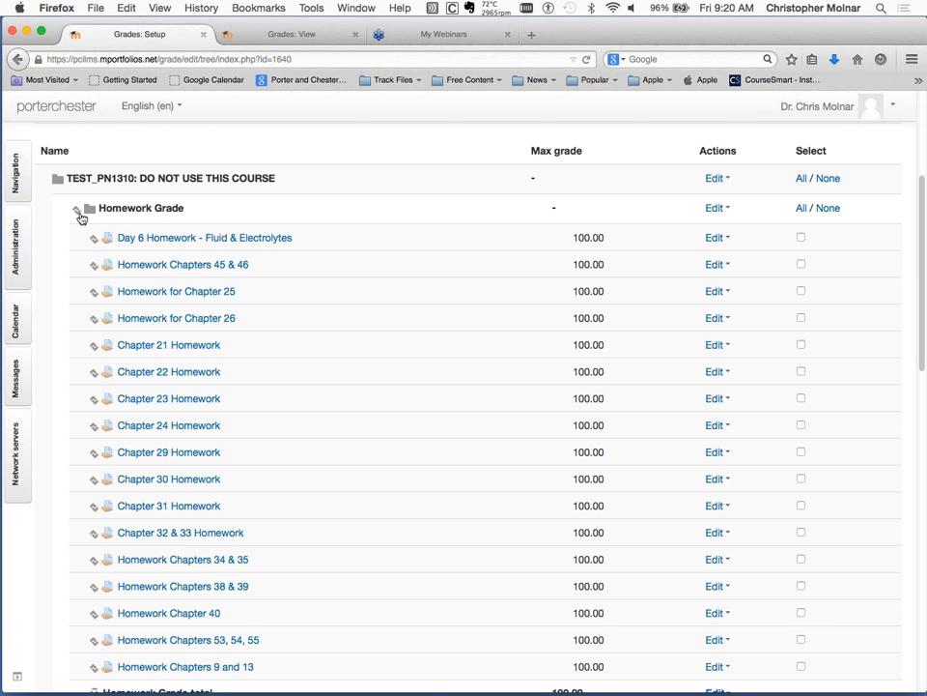
pyautogui.scroll(-5, 207, 442)
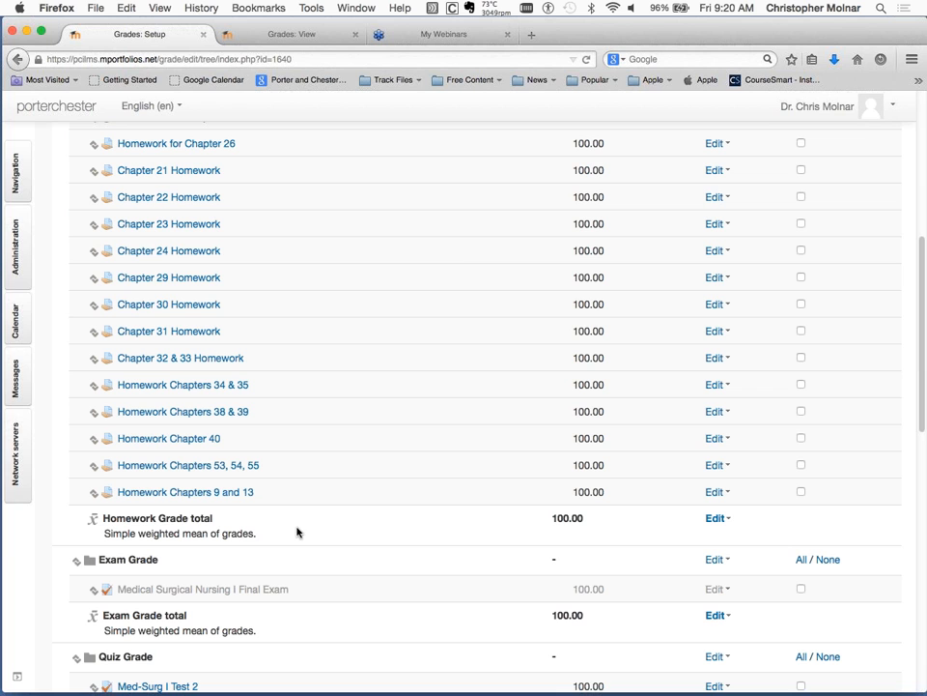
pyautogui.scroll(-5, 334, 594)
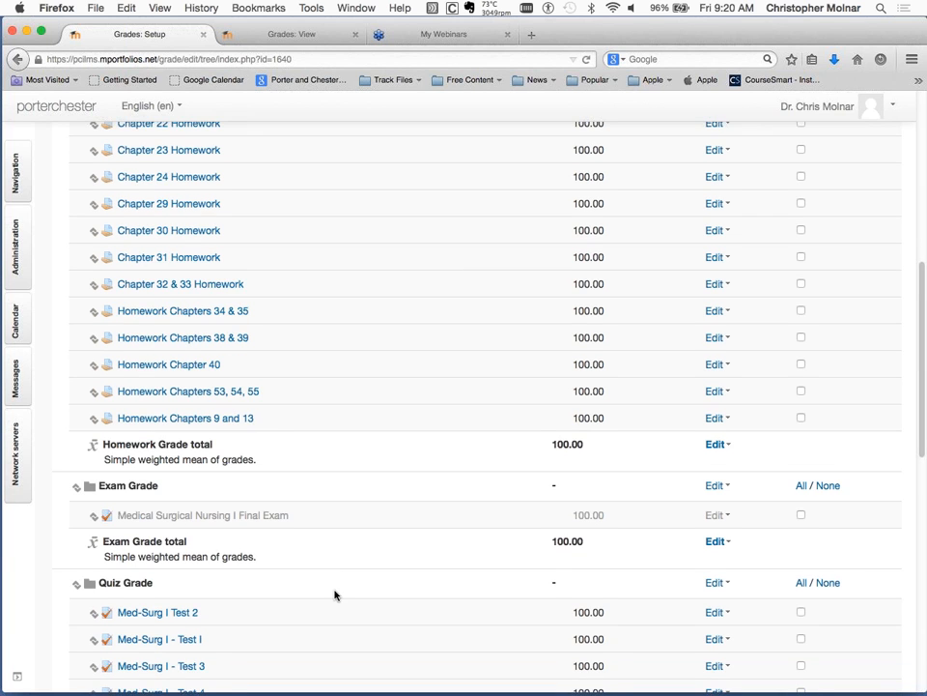
pyautogui.scroll(-3, 335, 594)
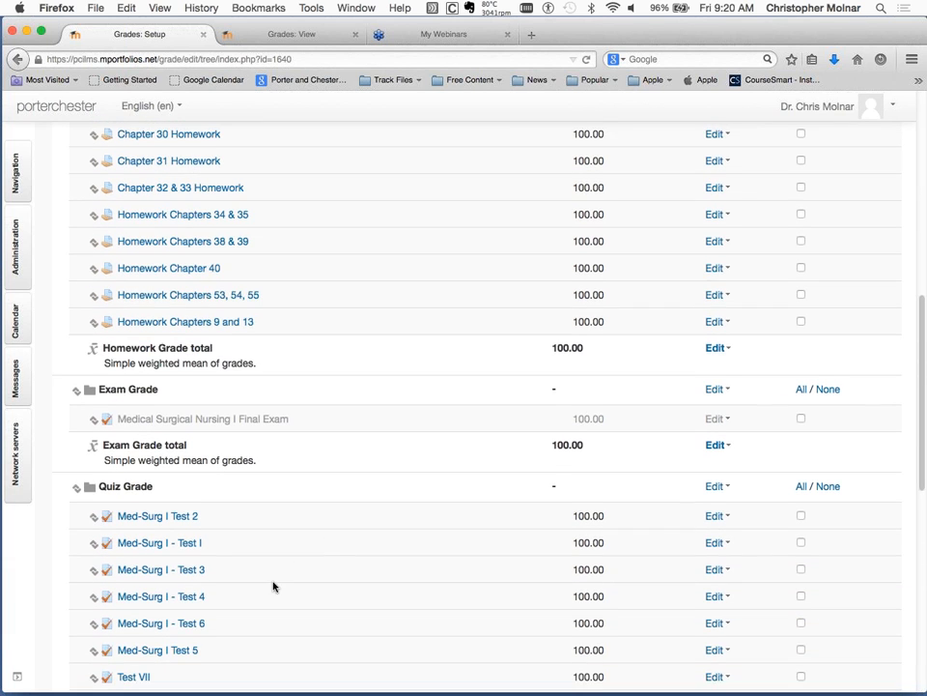
pyautogui.scroll(-5, 273, 586)
pyautogui.scroll(-4, 274, 585)
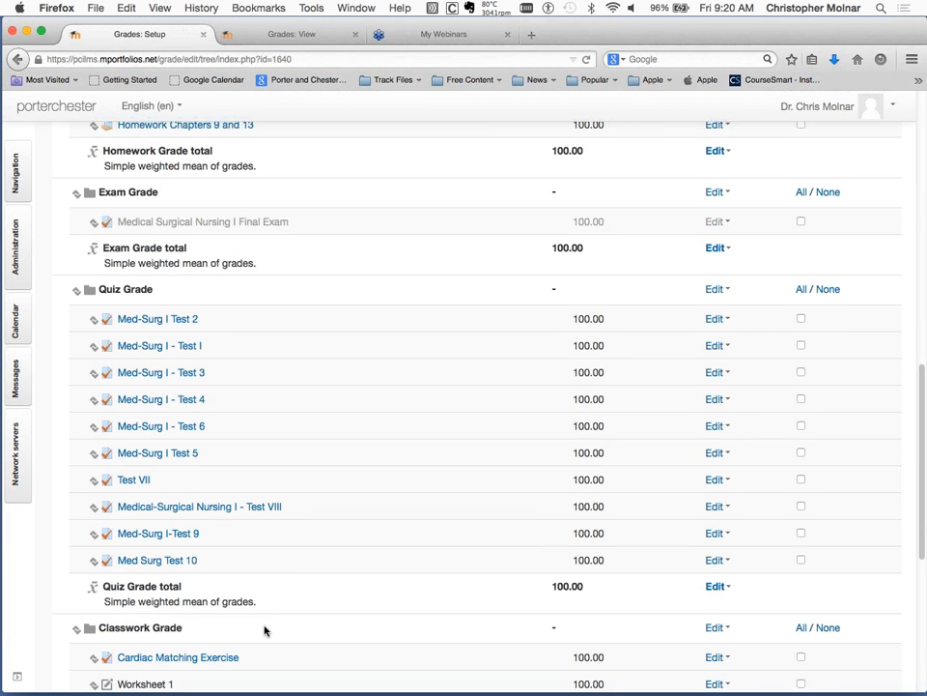
pyautogui.scroll(-3, 264, 630)
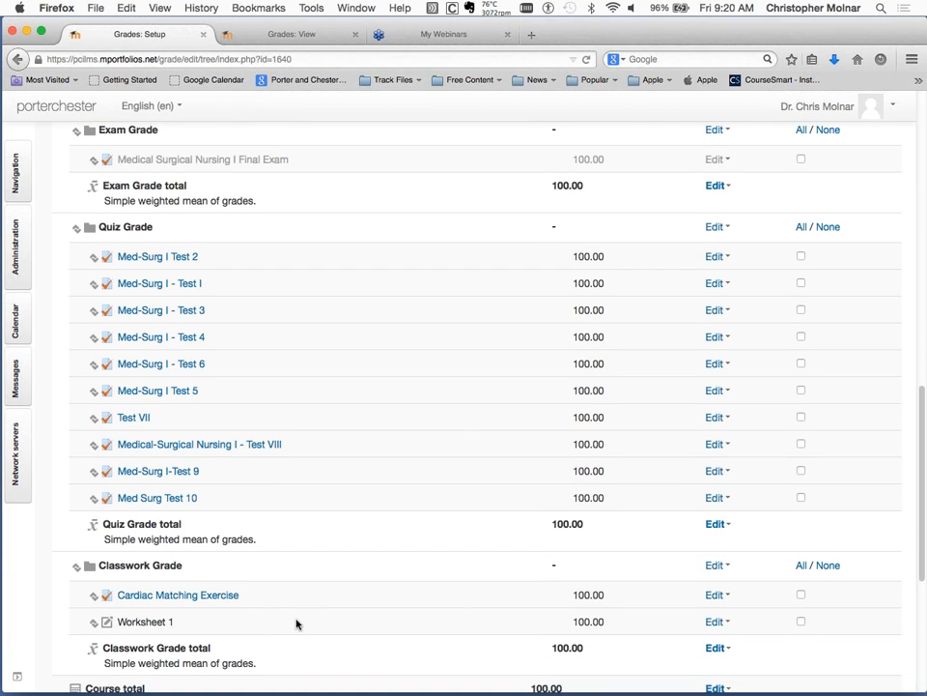
pyautogui.scroll(-3, 297, 624)
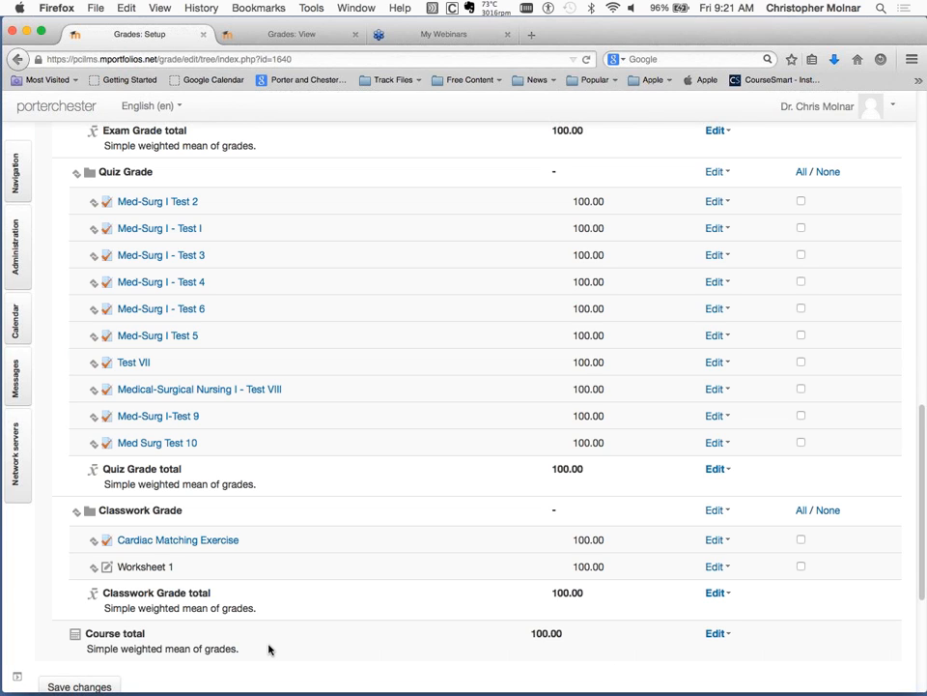
# Open the Course total's calculation for editing and highlight its full weighting formula.
pyautogui.click(716, 634)
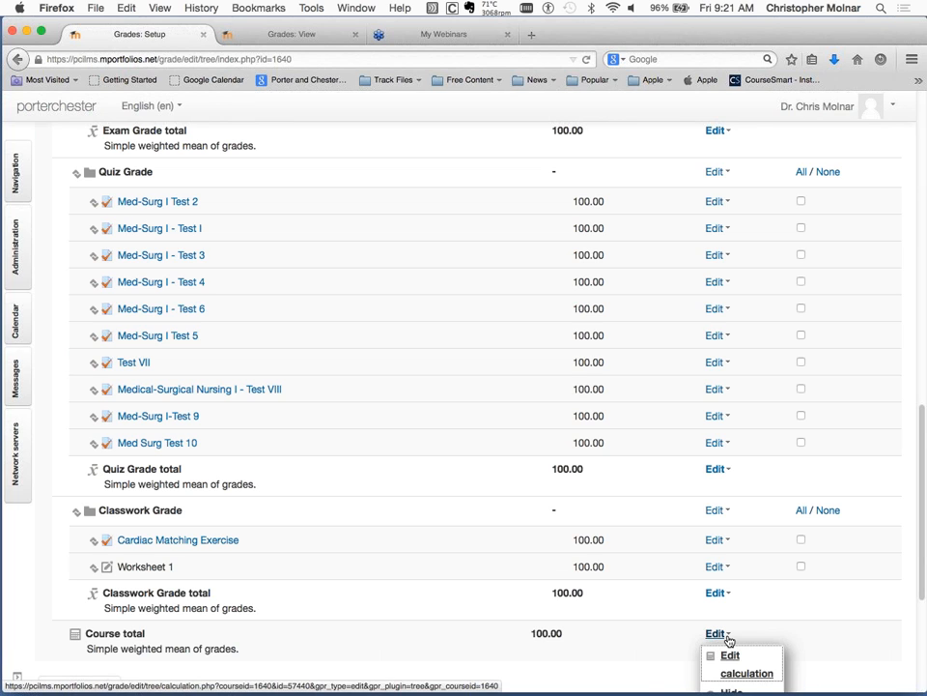
pyautogui.scroll(-1, 730, 639)
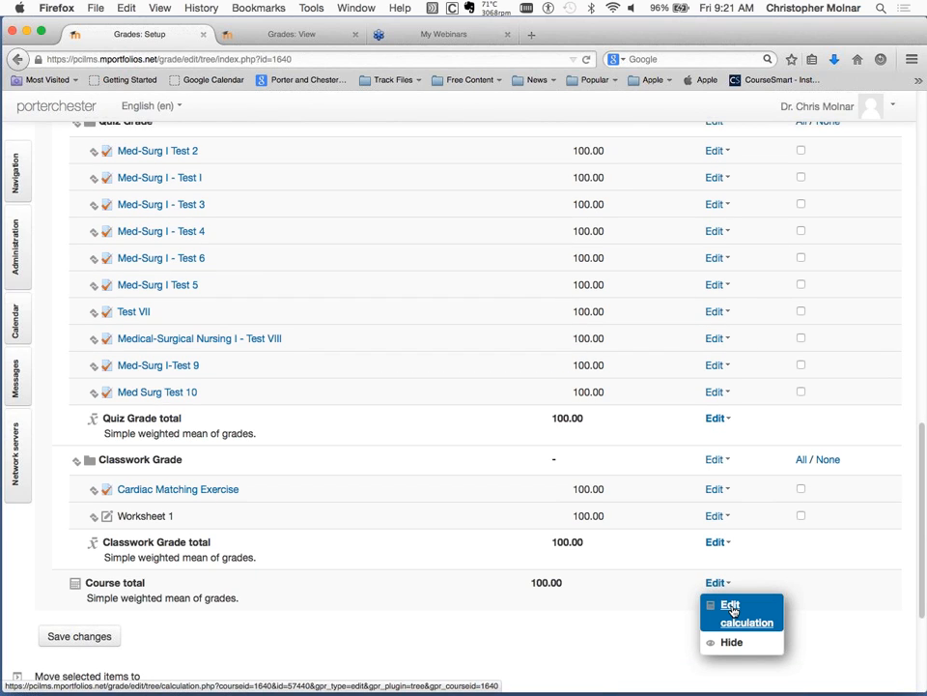
pyautogui.click(732, 611)
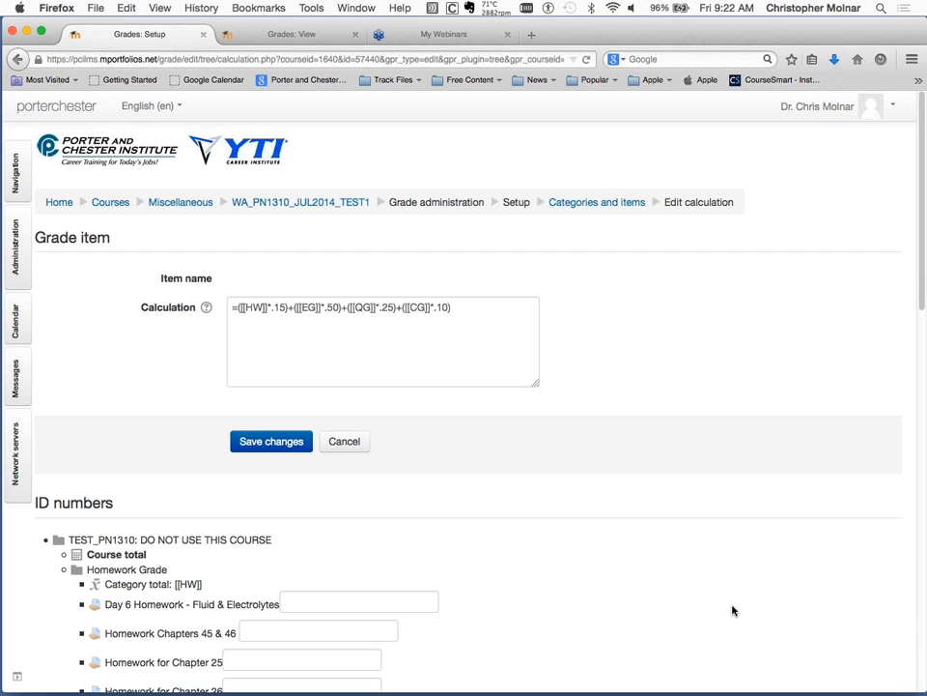
pyautogui.moveTo(458, 311); pyautogui.dragTo(228, 307)
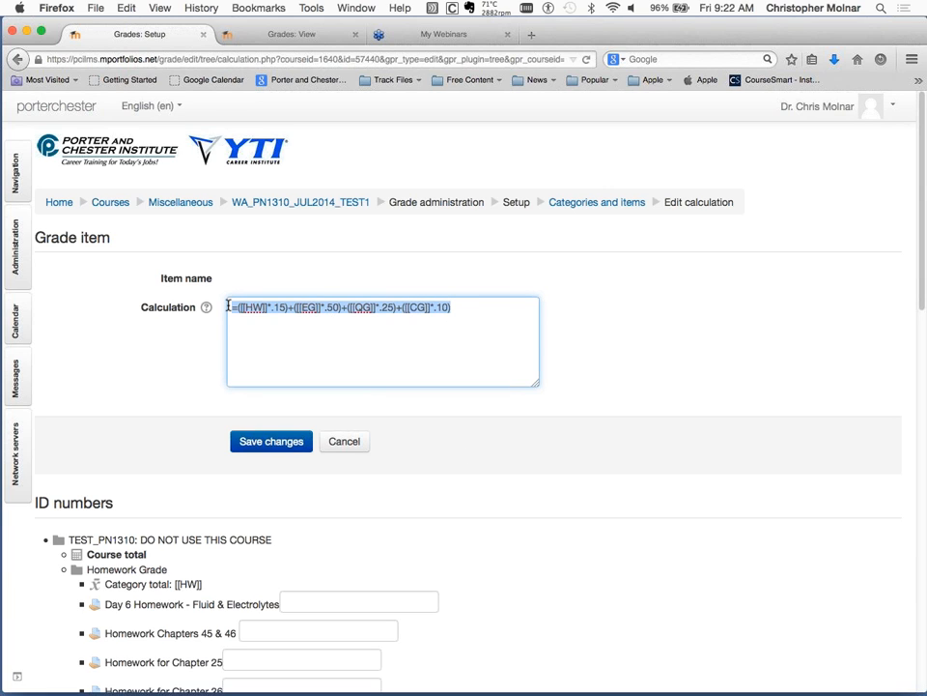
pyautogui.click(257, 329)
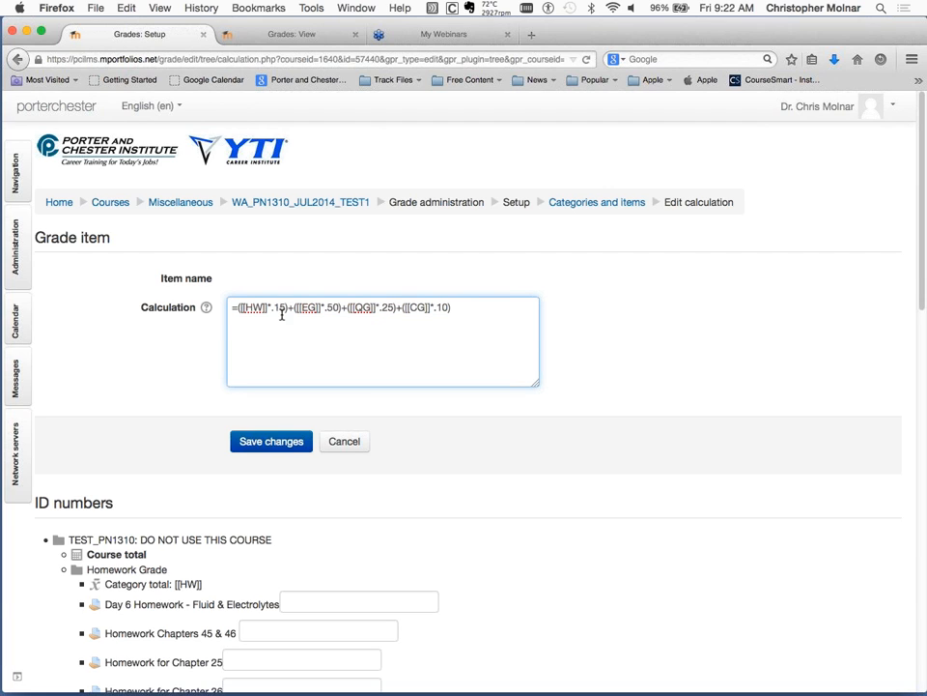
pyautogui.click(283, 309)
# Compare the HW code in the calculation formula with the Homework Grade category total in the ID numbers list.
pyautogui.scroll(-1, 425, 444)
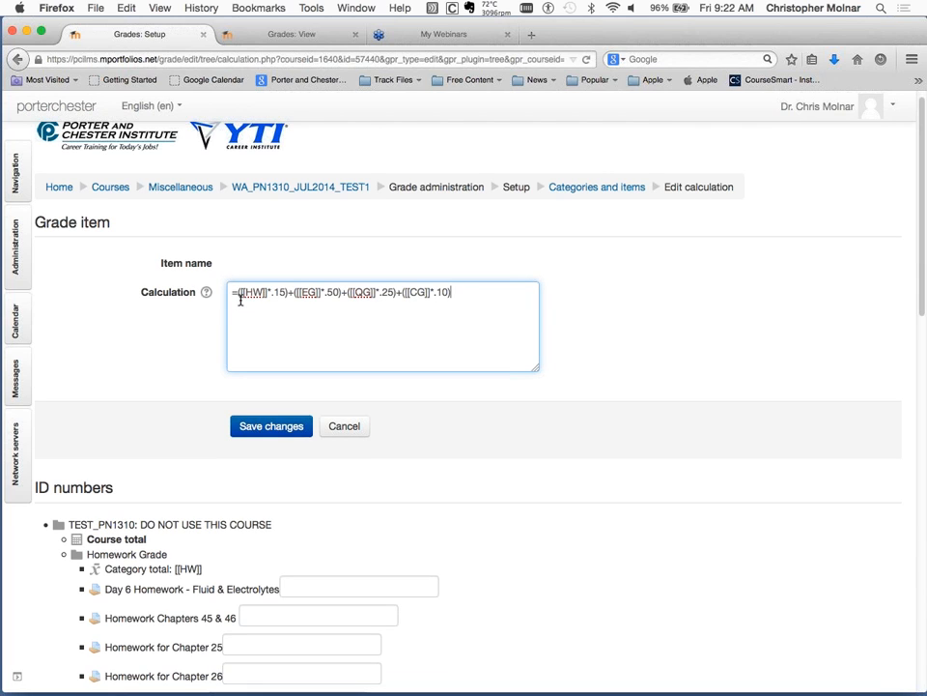
pyautogui.moveTo(241, 293); pyautogui.dragTo(268, 293)
pyautogui.scroll(-3, 422, 486)
pyautogui.scroll(-1, 421, 483)
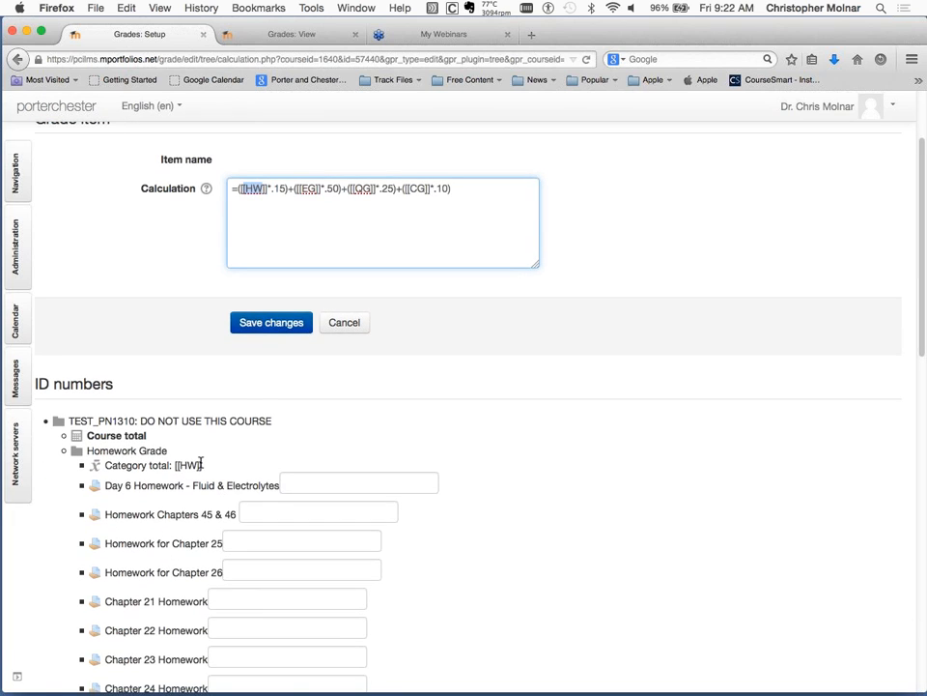
pyautogui.moveTo(205, 469); pyautogui.dragTo(174, 460)
pyautogui.scroll(-2, 221, 458)
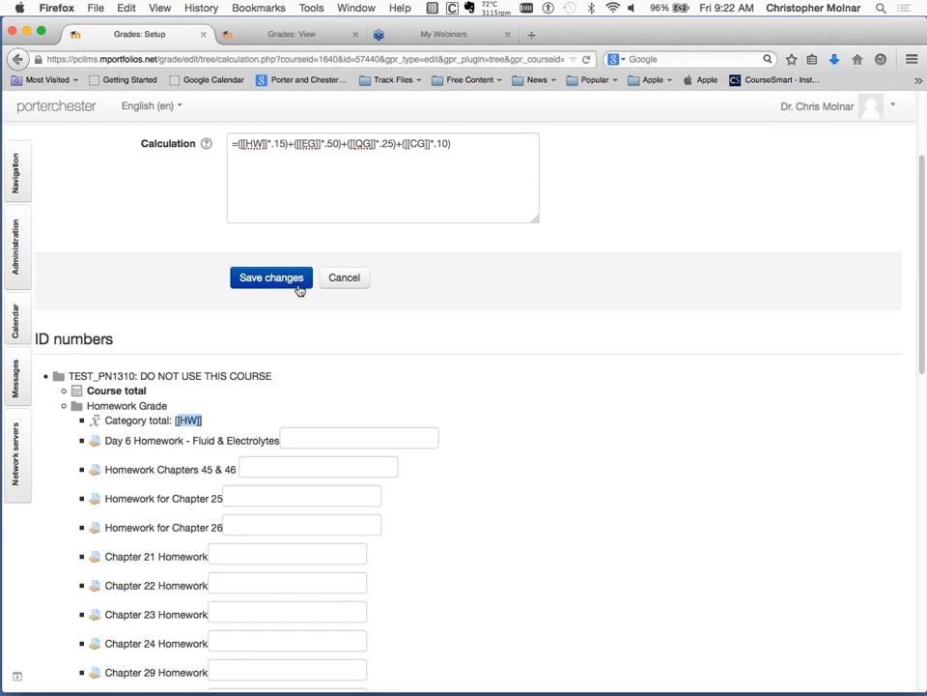
pyautogui.scroll(2, 297, 288)
pyautogui.moveTo(243, 187); pyautogui.dragTo(255, 189)
pyautogui.click(256, 188)
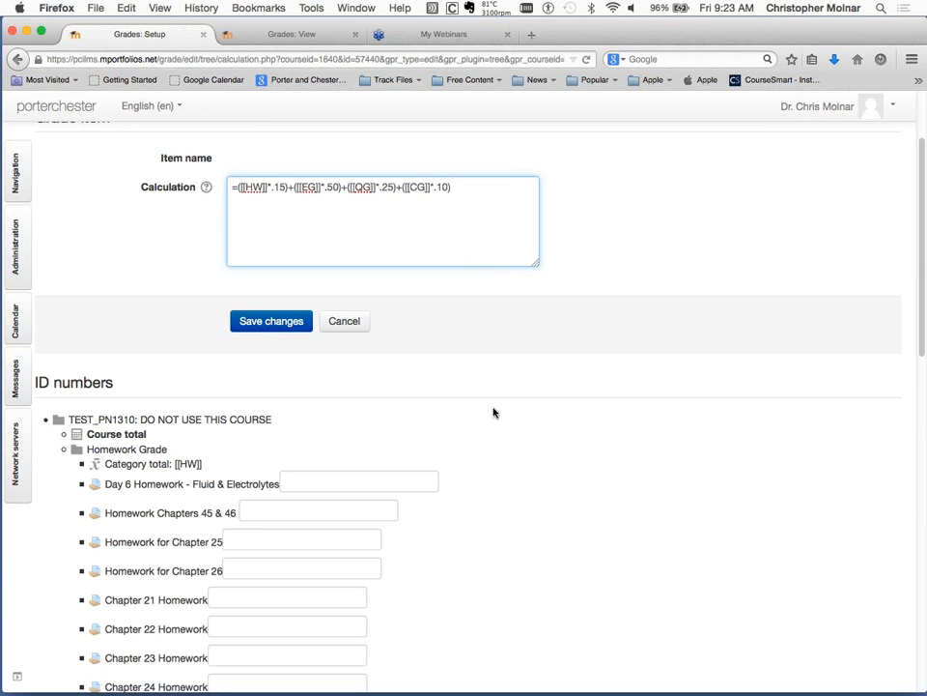
# Return to the categories and items setup without saving the calculation.
pyautogui.scroll(3, 493, 411)
pyautogui.scroll(1, 493, 413)
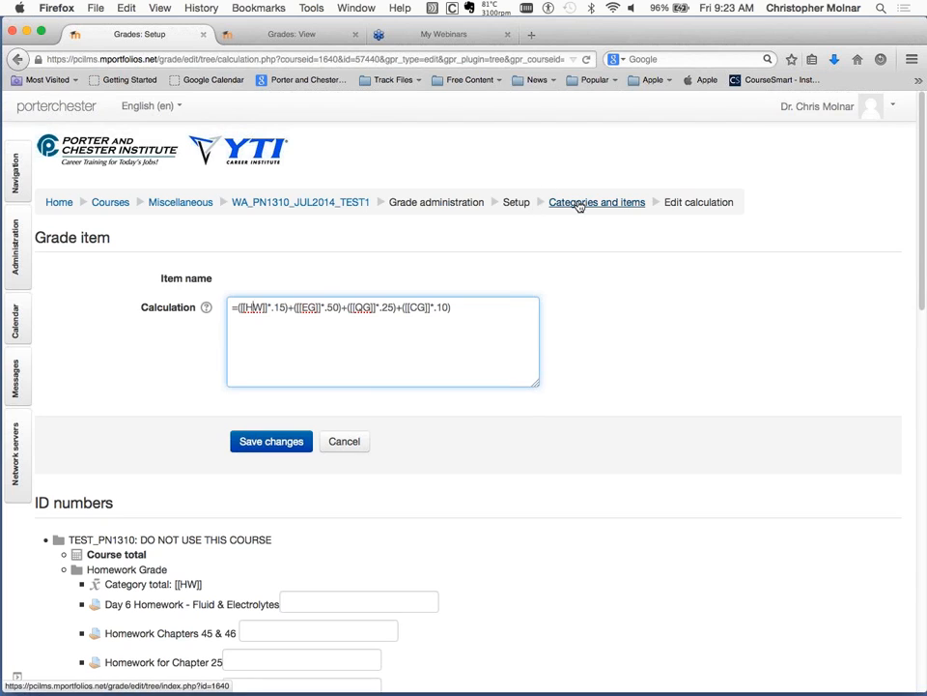
pyautogui.click(580, 203)
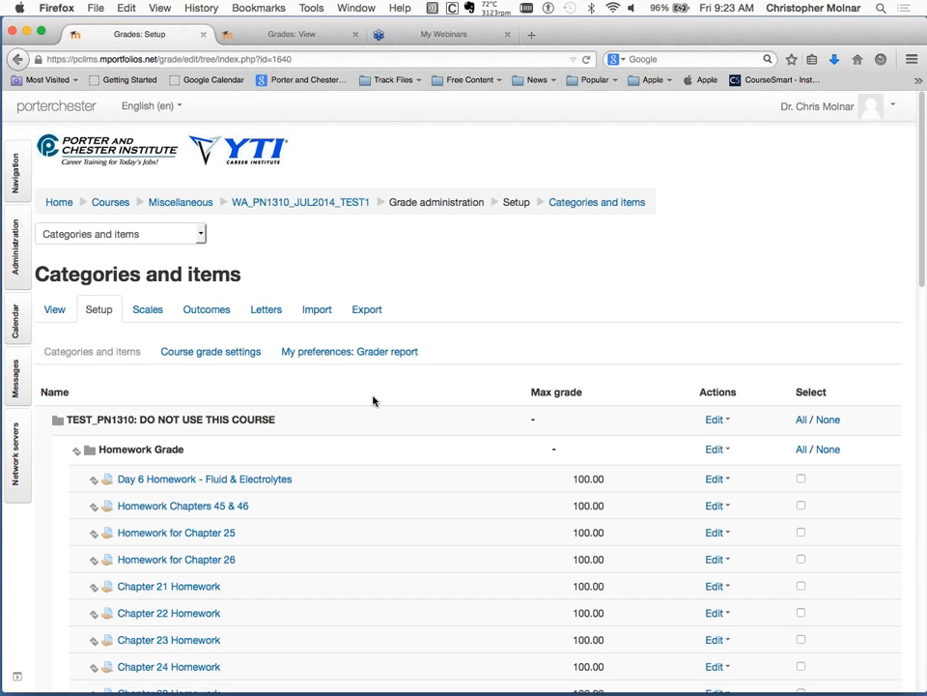
# Reopen the Course total's calculation from the end of the items list and highlight the entire formula once more.
pyautogui.scroll(-6, 373, 400)
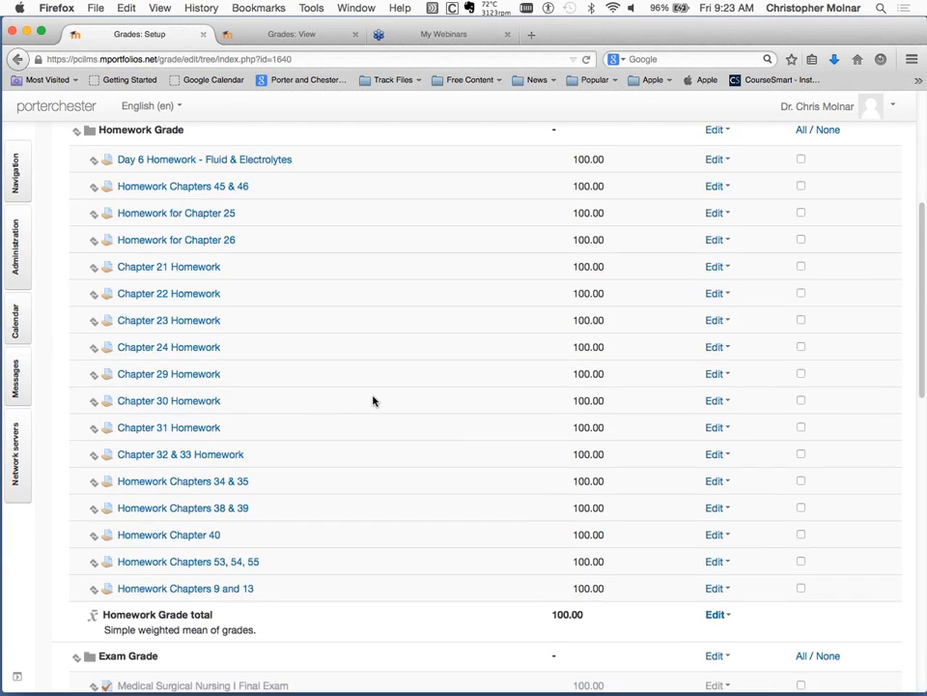
pyautogui.scroll(-12, 373, 400)
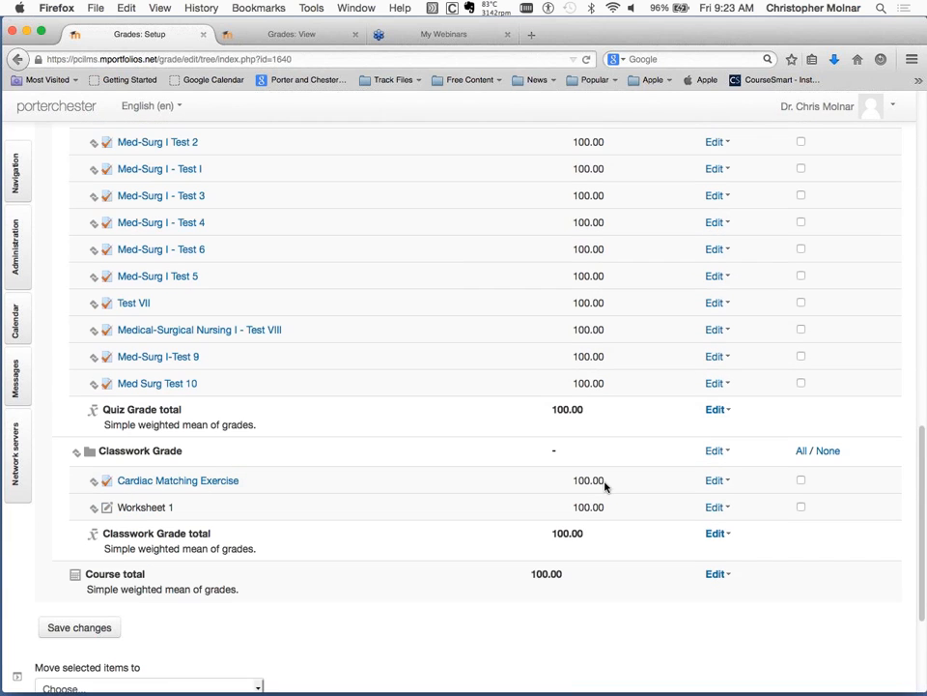
pyautogui.click(736, 580)
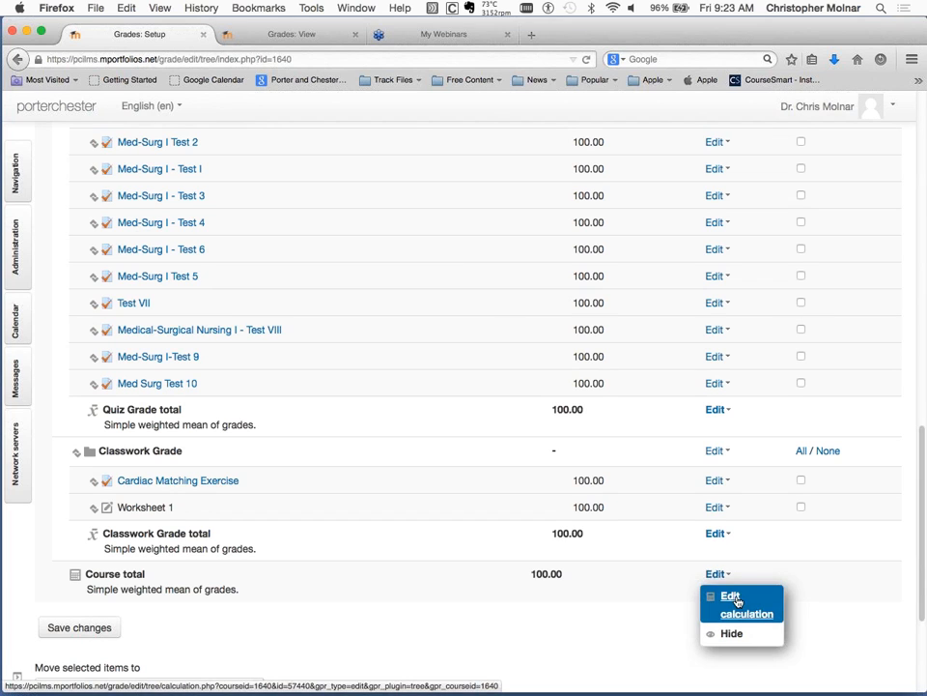
pyautogui.click(736, 601)
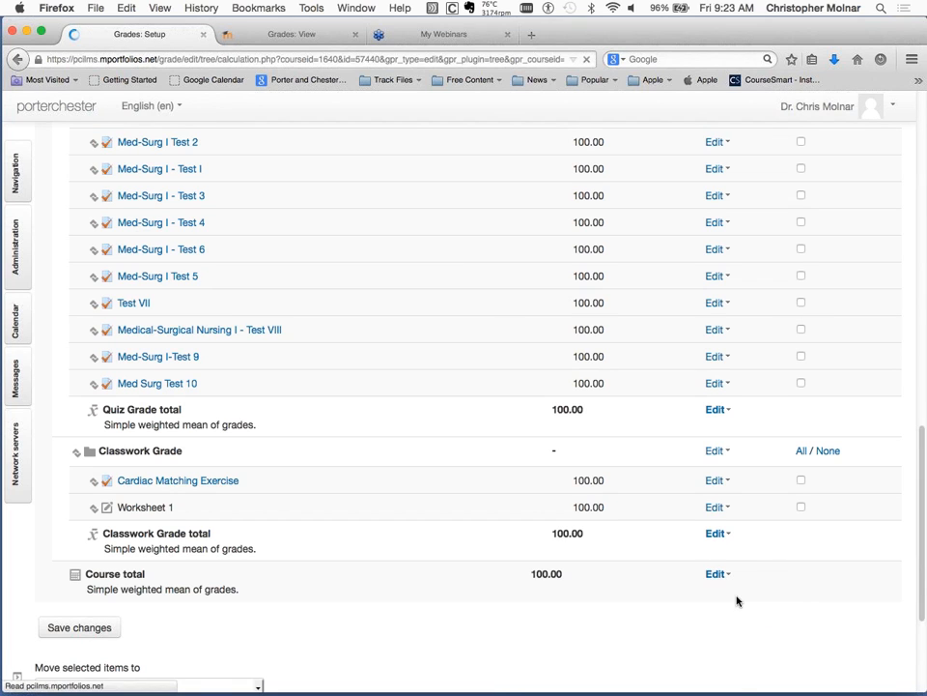
pyautogui.moveTo(469, 307); pyautogui.dragTo(230, 305)
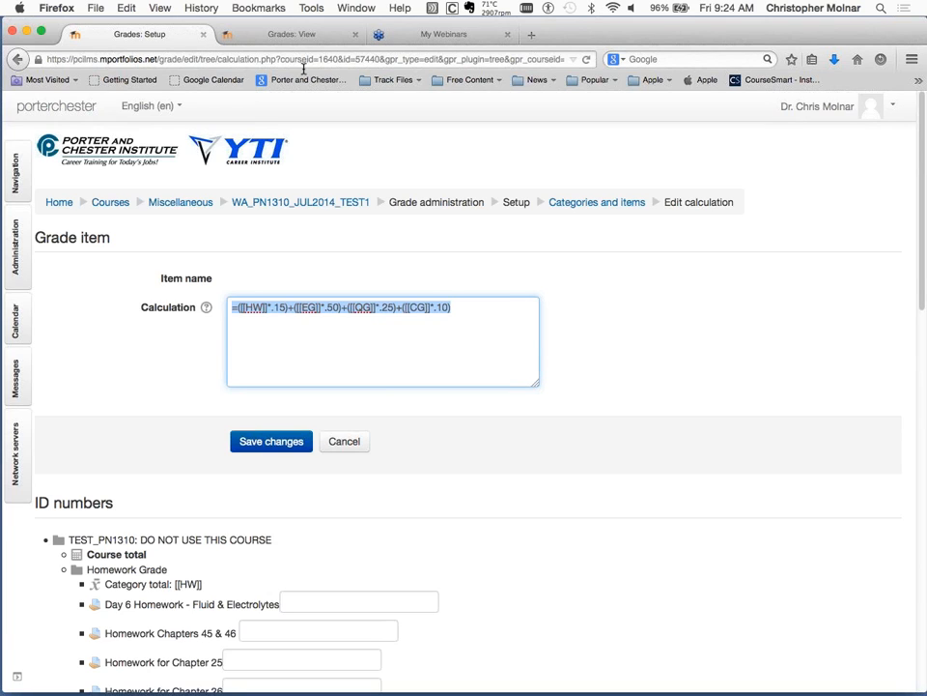
pyautogui.click(661, 319)
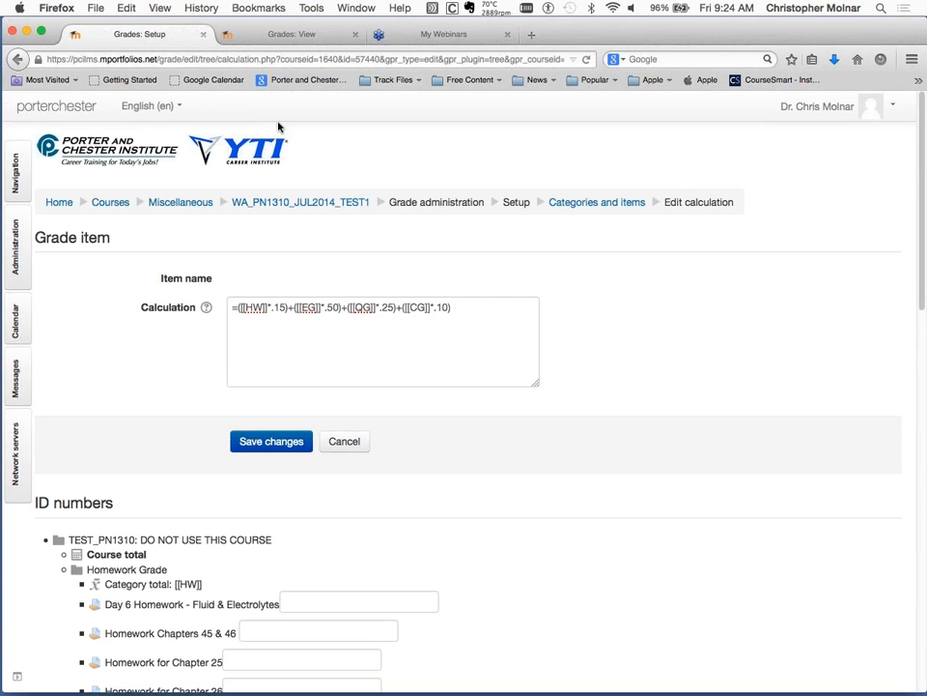
# Switch to the open HVACR course grade history and add one more student, listed just after those already selected, to the selected users.
pyautogui.click(279, 37)
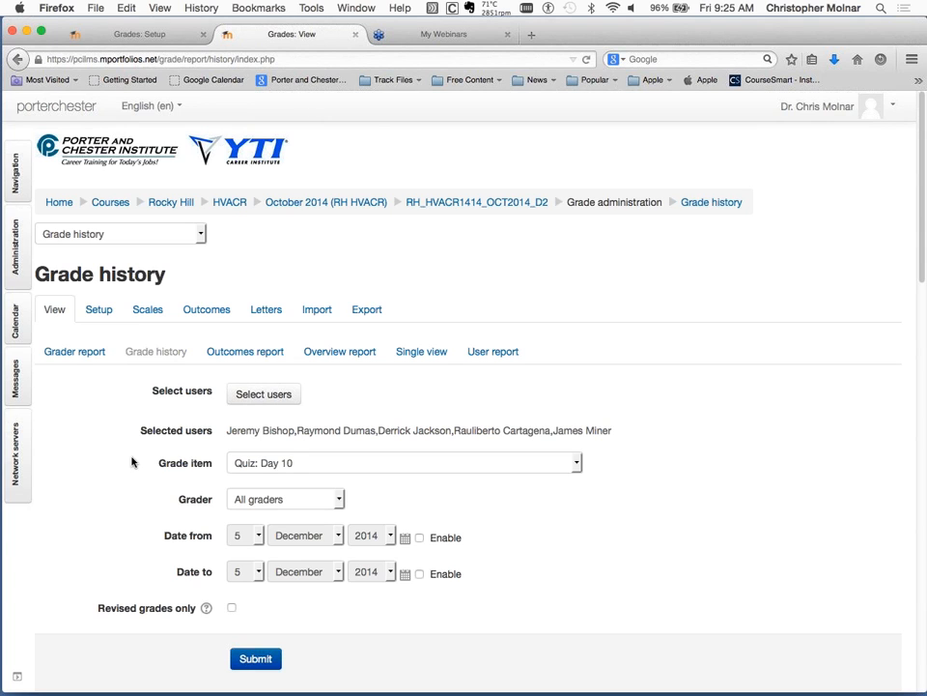
pyautogui.scroll(-1, 131, 461)
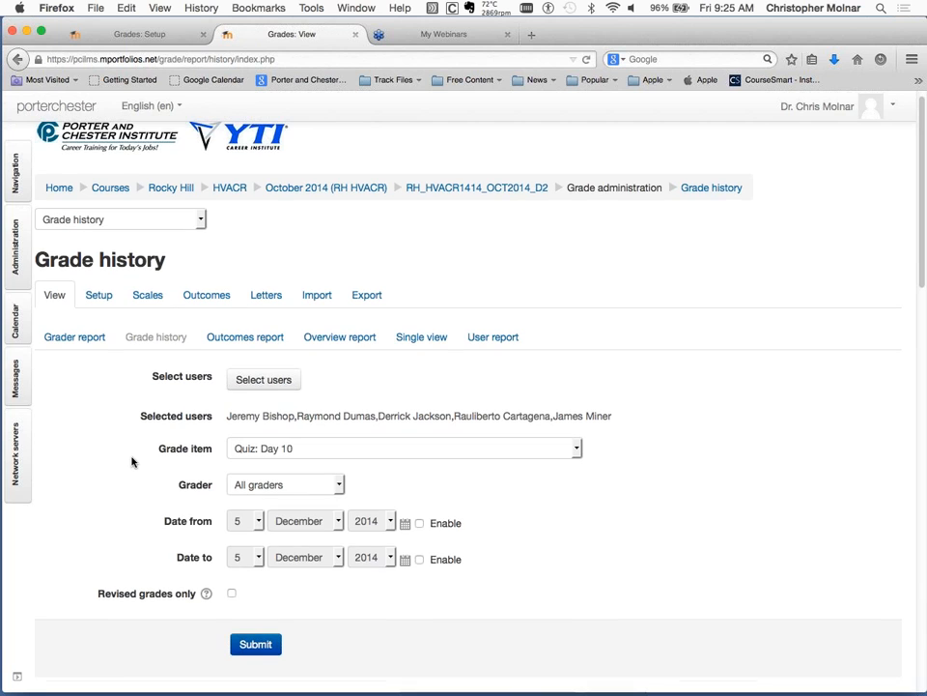
pyautogui.click(269, 381)
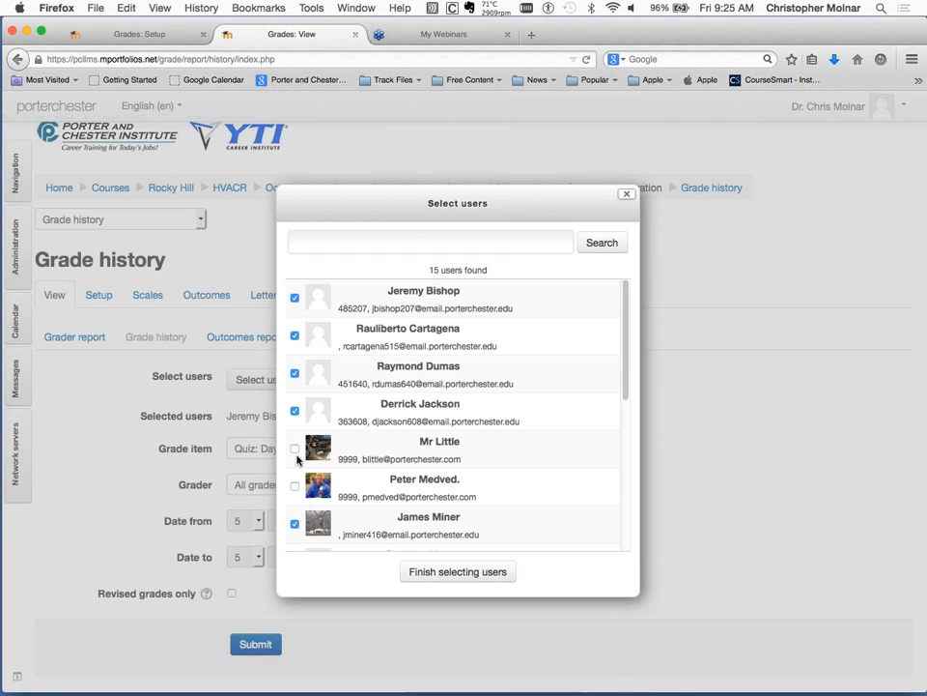
pyautogui.scroll(-1, 305, 498)
pyautogui.scroll(-2, 304, 502)
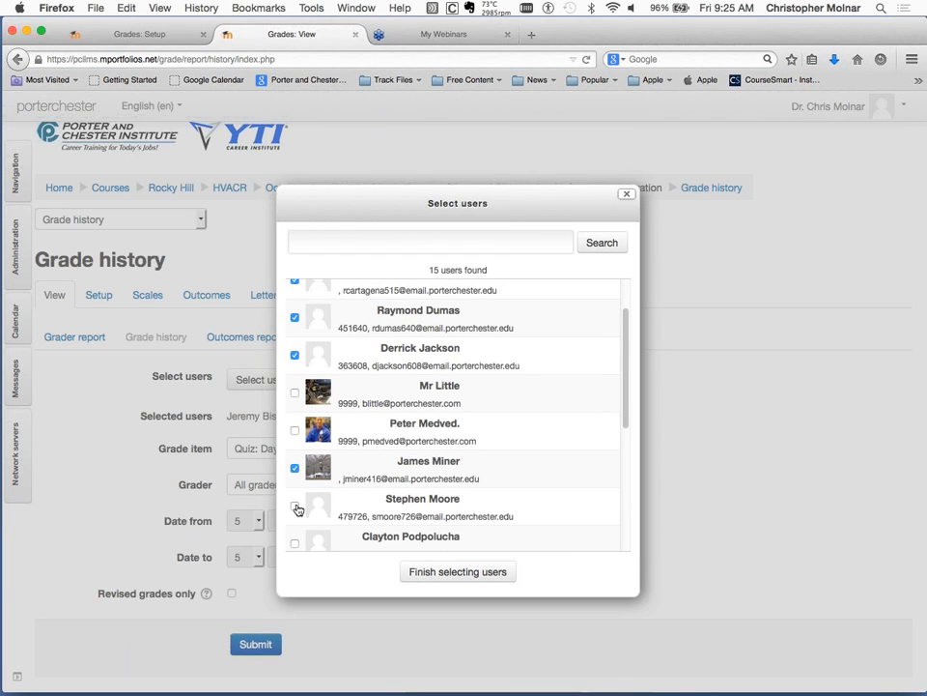
pyautogui.click(294, 507)
pyautogui.click(510, 582)
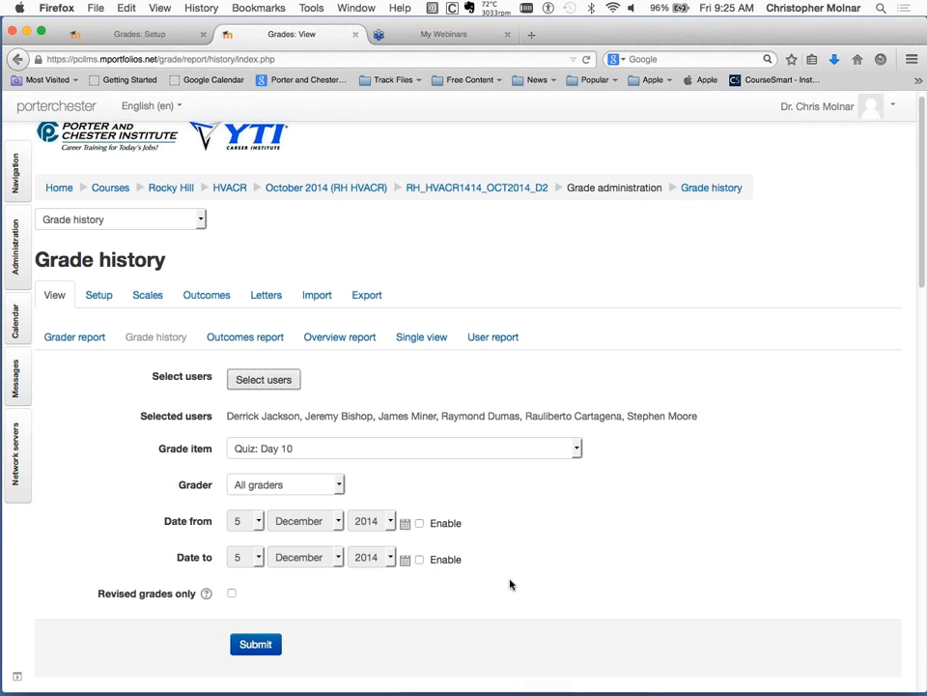
# Set the grade history's grade item to Quiz: Day 15 and submit the filter with all graders.
pyautogui.click(405, 452)
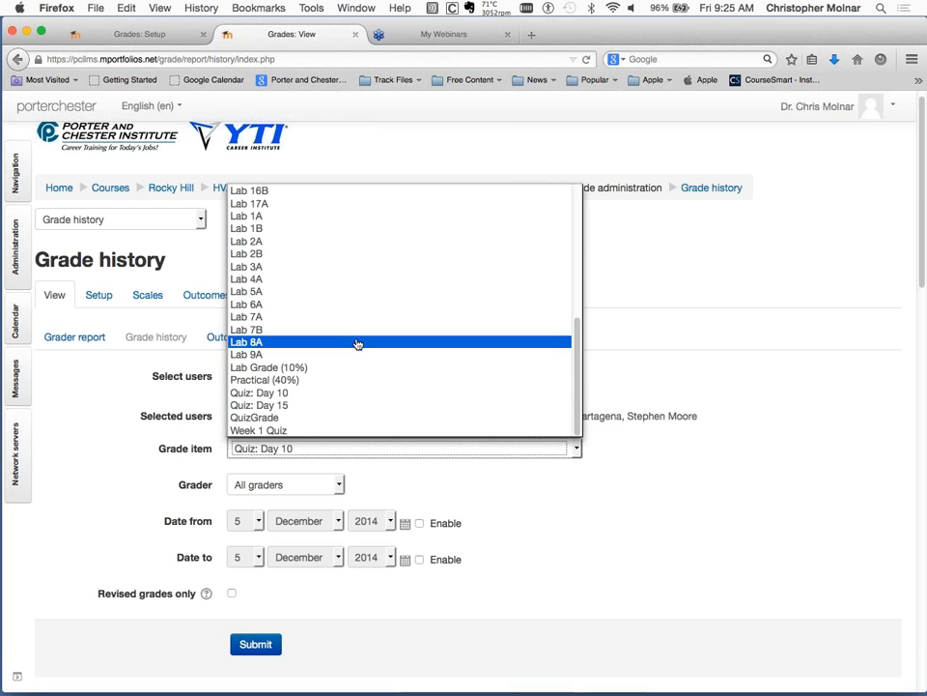
pyautogui.scroll(5, 356, 343)
pyautogui.scroll(-5, 356, 343)
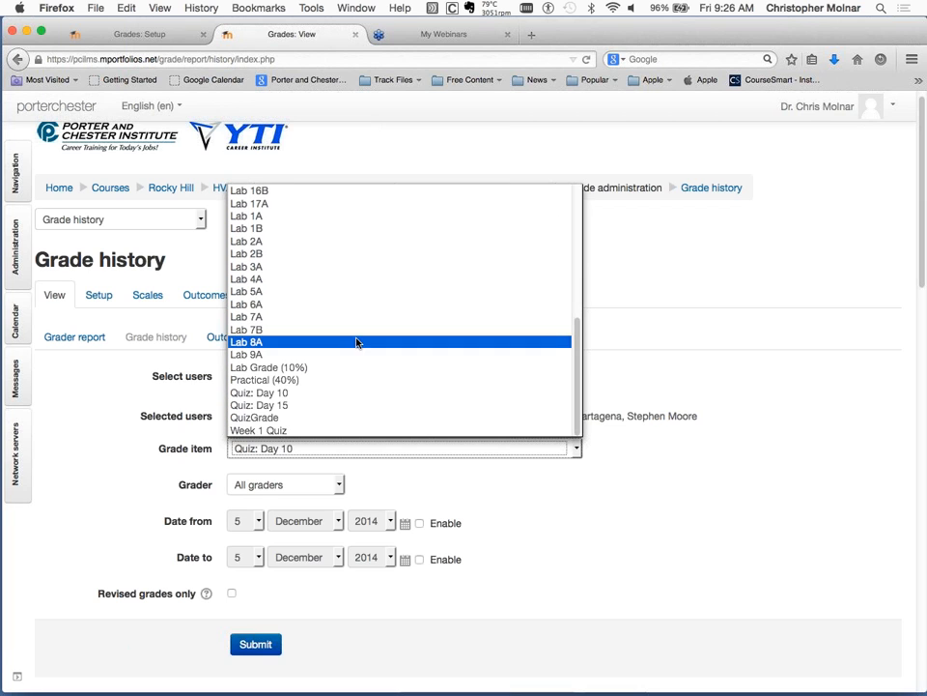
pyautogui.click(289, 406)
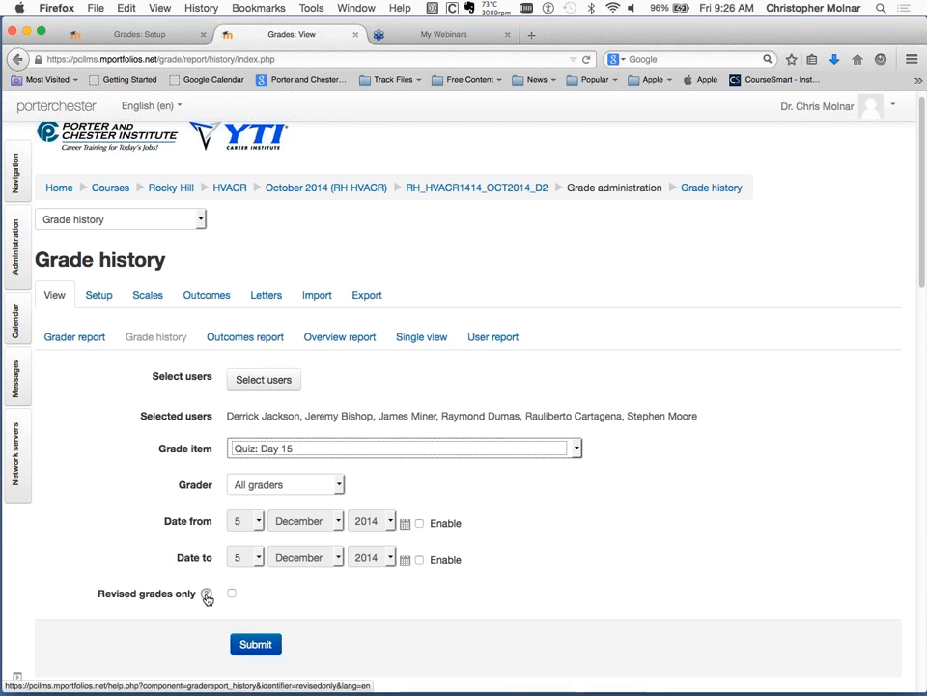
pyautogui.click(271, 646)
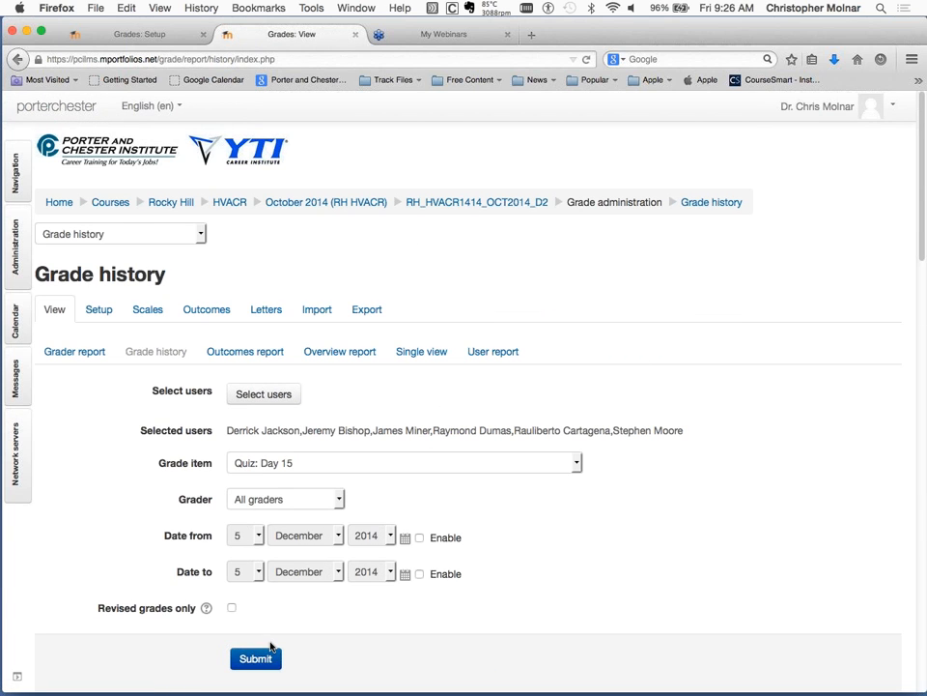
# Read through the filtered grade history entries for Quiz: Day 15, from the newest down to the oldest.
pyautogui.scroll(-5, 271, 646)
pyautogui.scroll(-5, 271, 645)
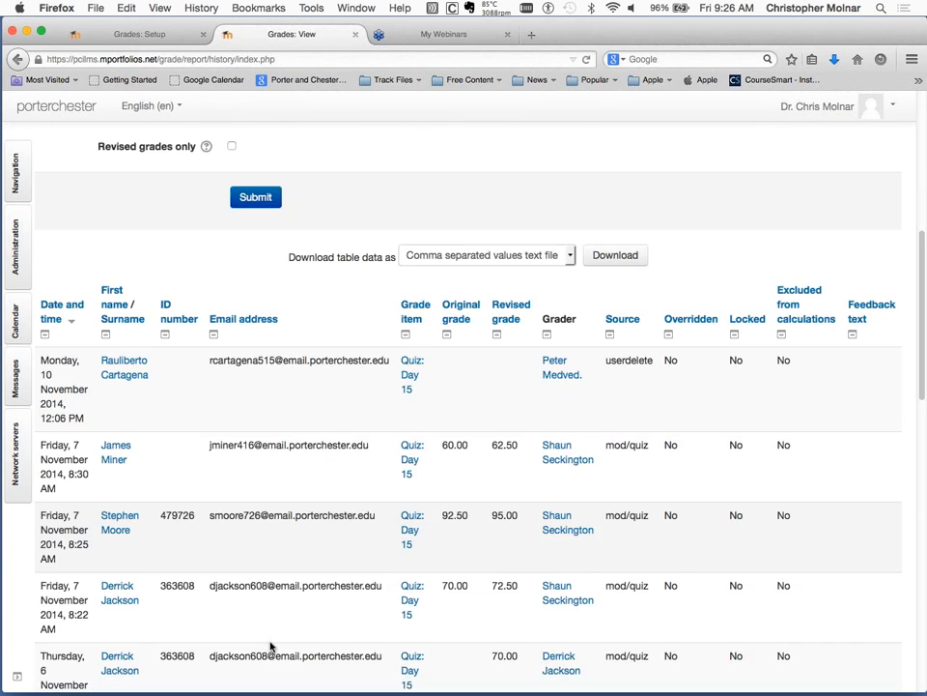
pyautogui.scroll(-1, 270, 645)
pyautogui.scroll(-6, 270, 646)
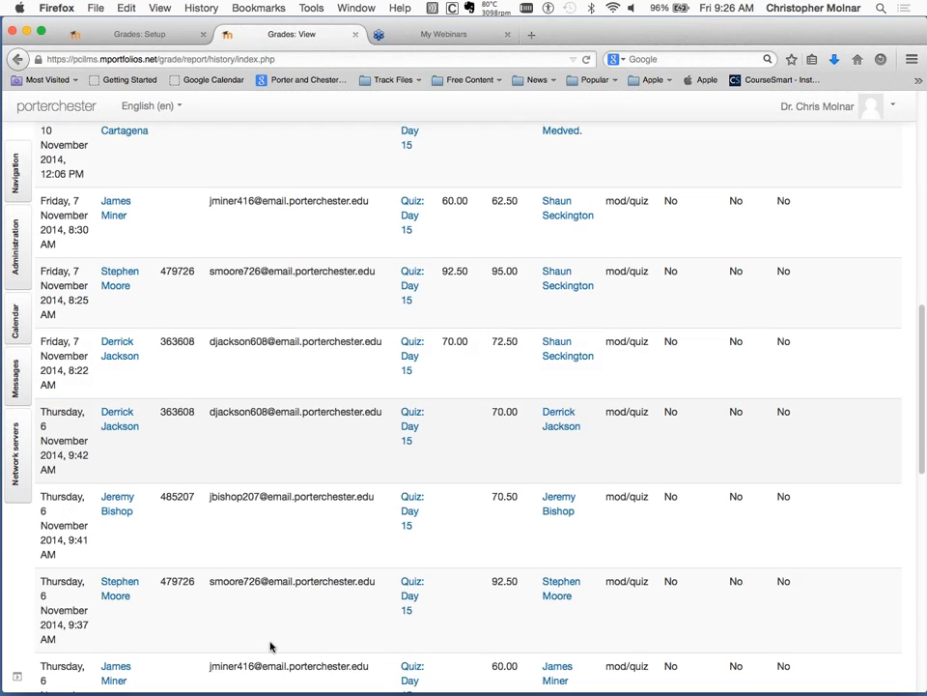
pyautogui.scroll(-10, 270, 645)
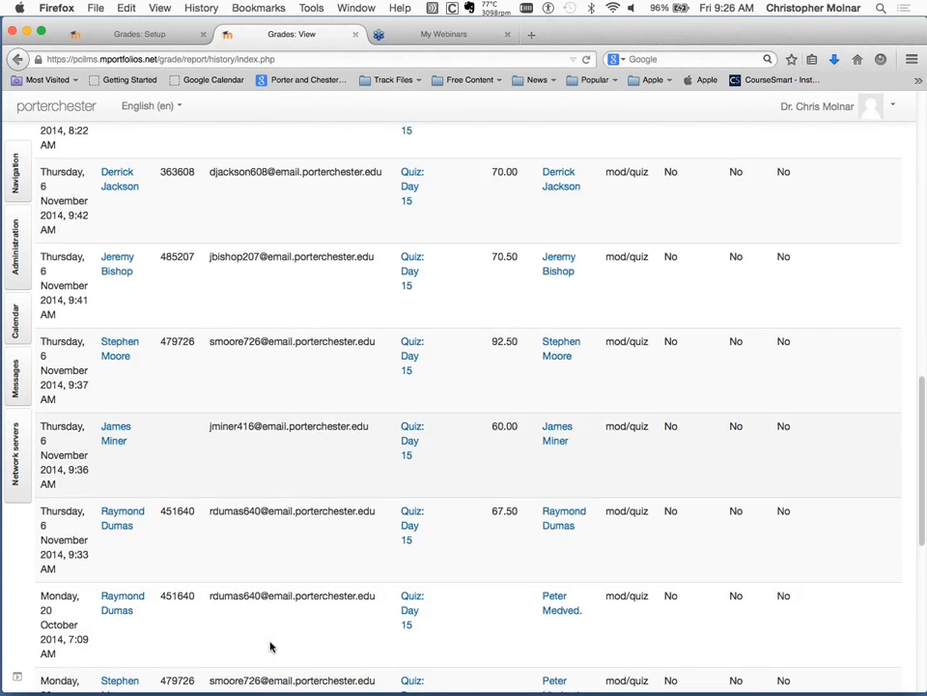
pyautogui.scroll(-1, 271, 646)
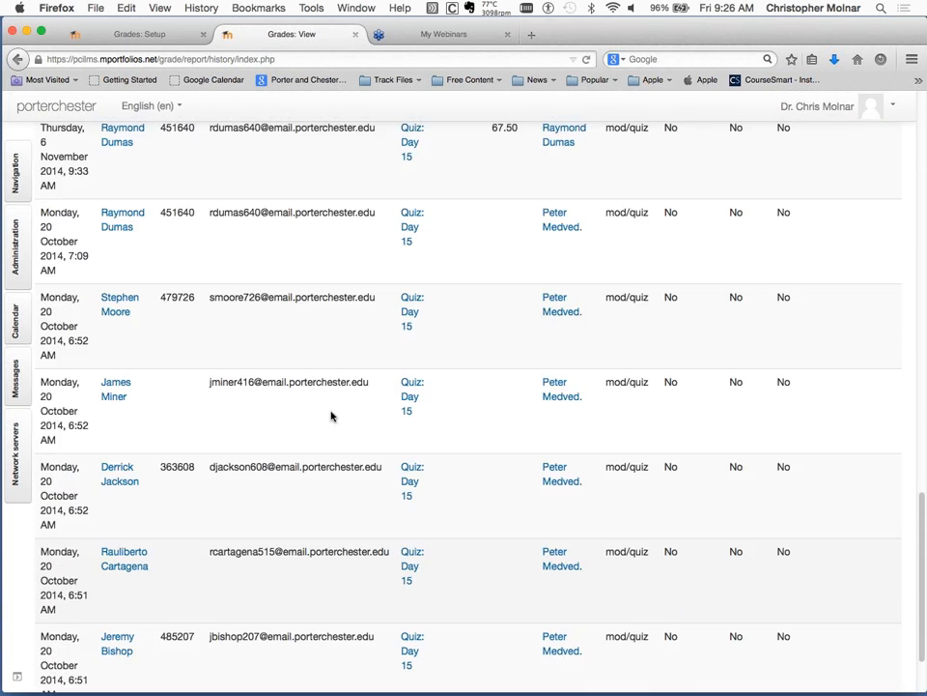
pyautogui.scroll(-2, 422, 592)
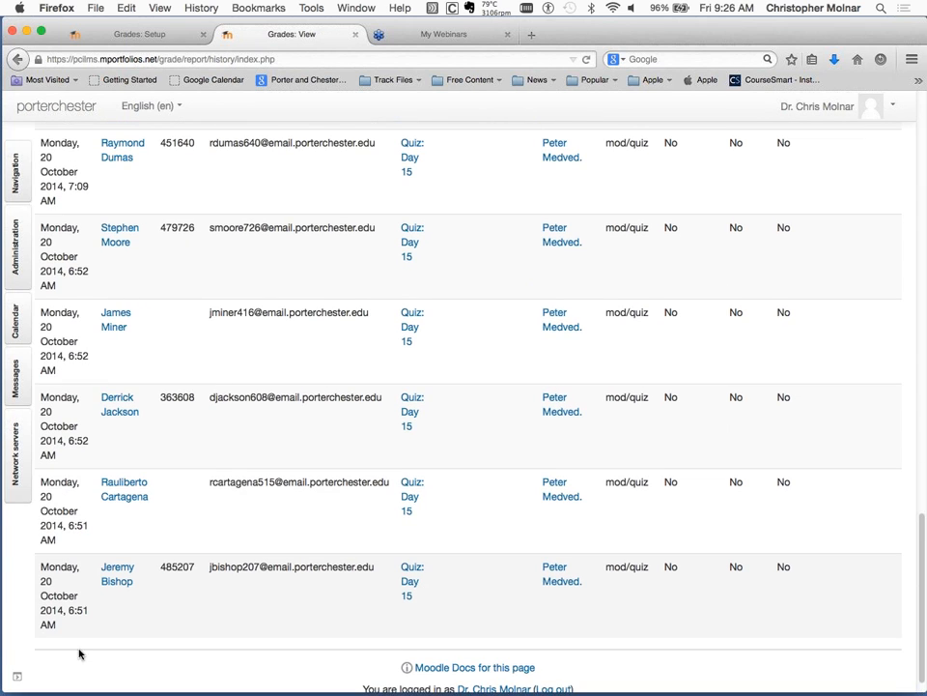
# Examine the history entries from oldest to newest, comparing dates, original and revised grades, graders and override columns, and return to the filter settings.
pyautogui.scroll(3, 471, 441)
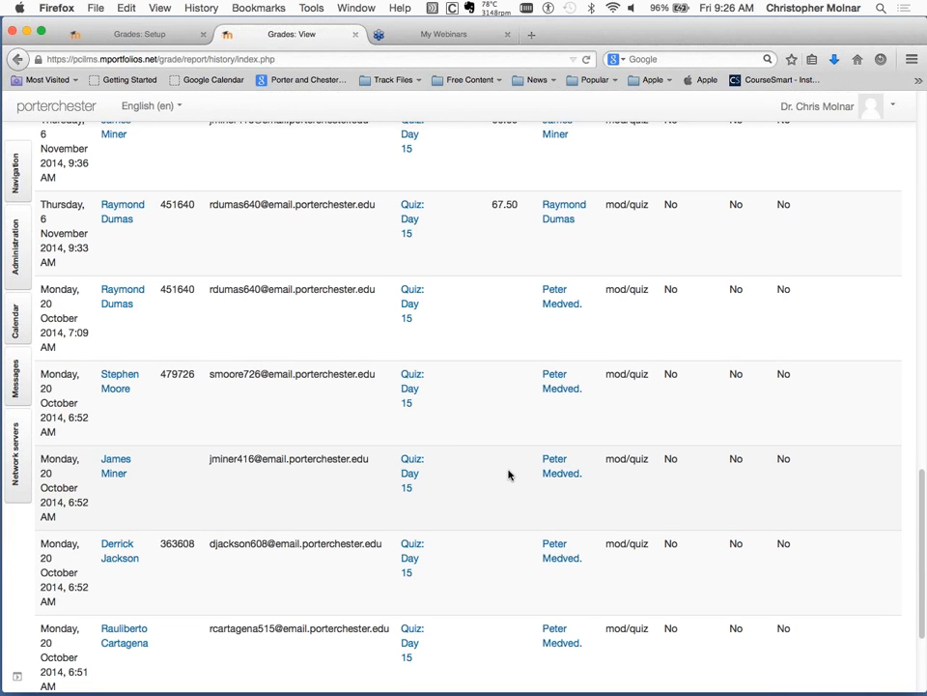
pyautogui.scroll(2, 509, 475)
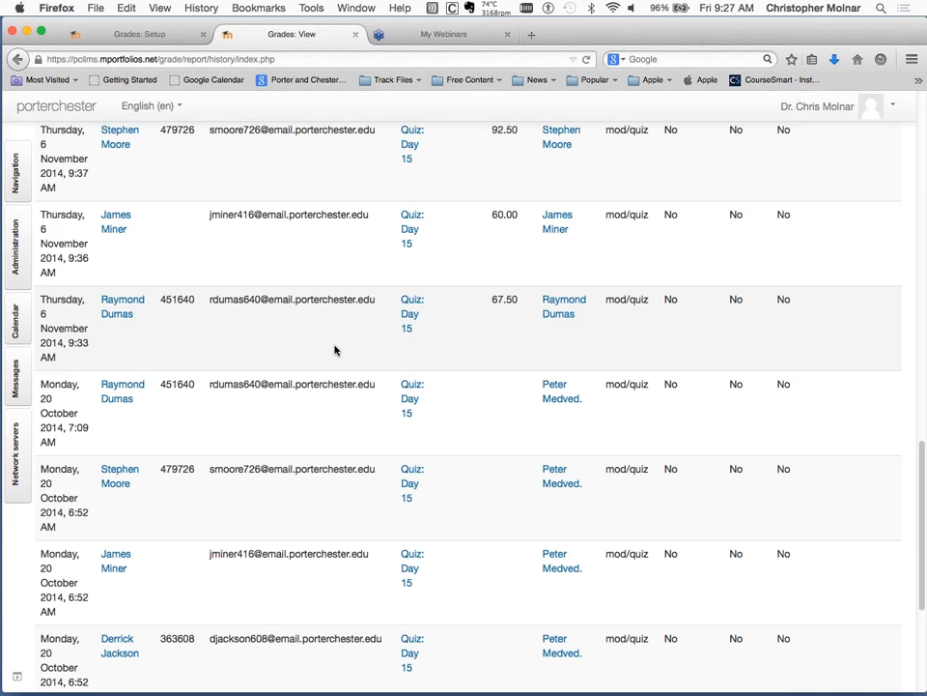
pyautogui.scroll(2, 549, 397)
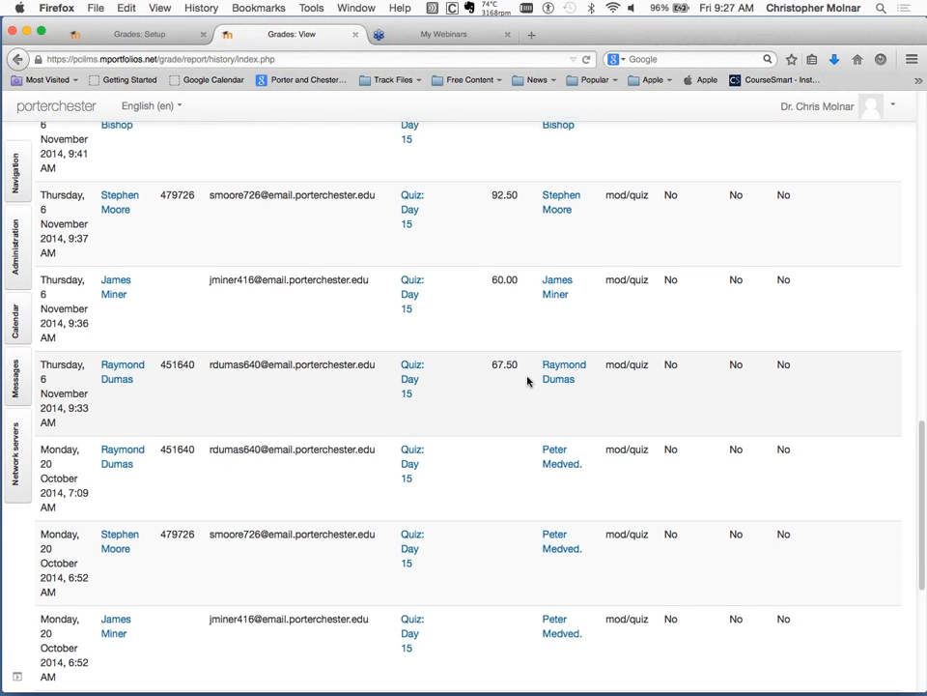
pyautogui.scroll(2, 528, 380)
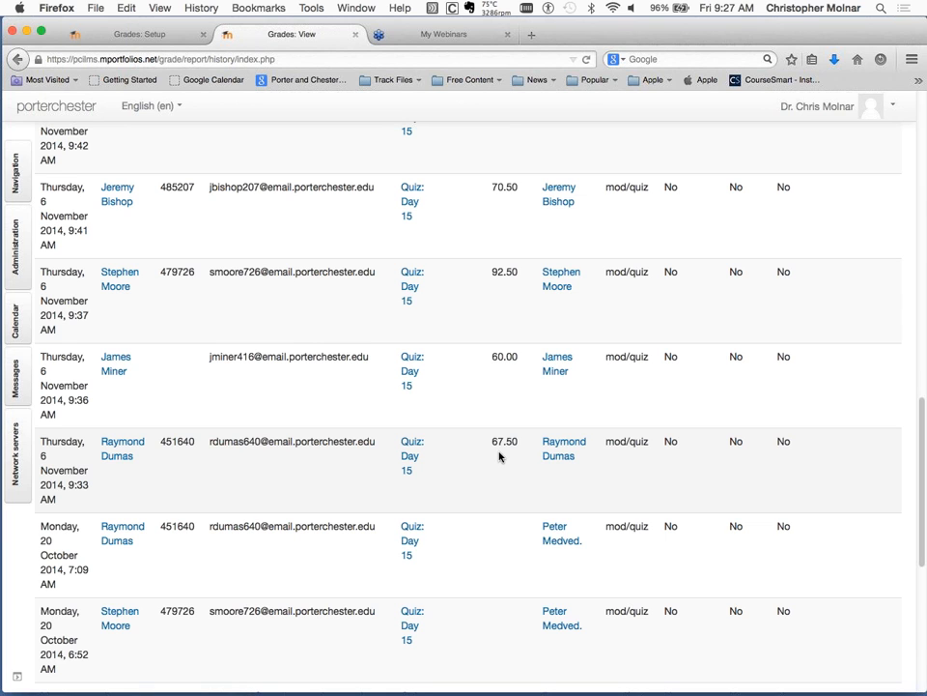
pyautogui.scroll(2, 499, 455)
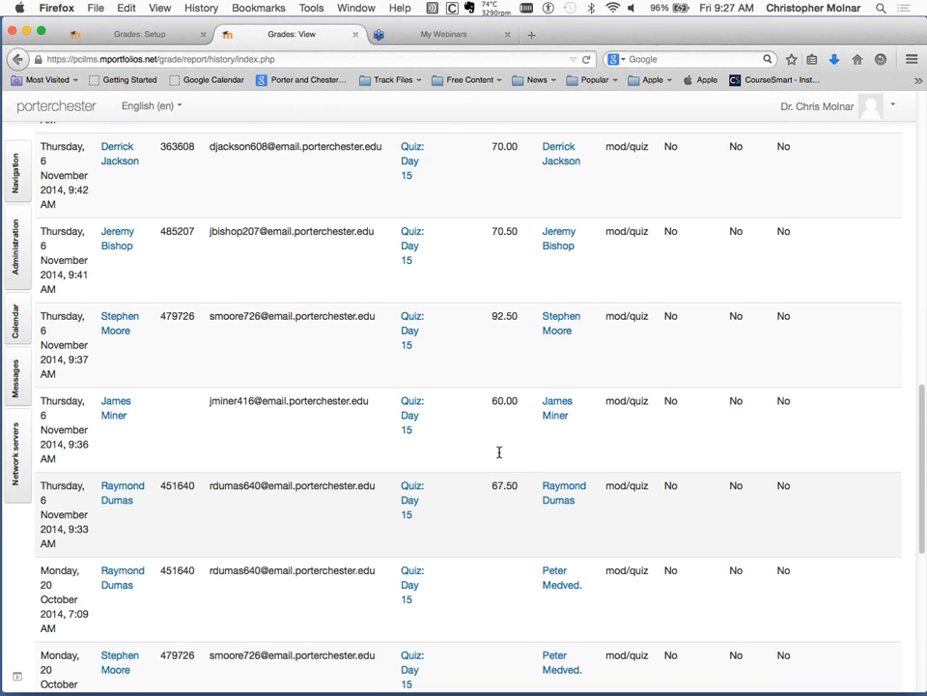
pyautogui.scroll(2, 498, 452)
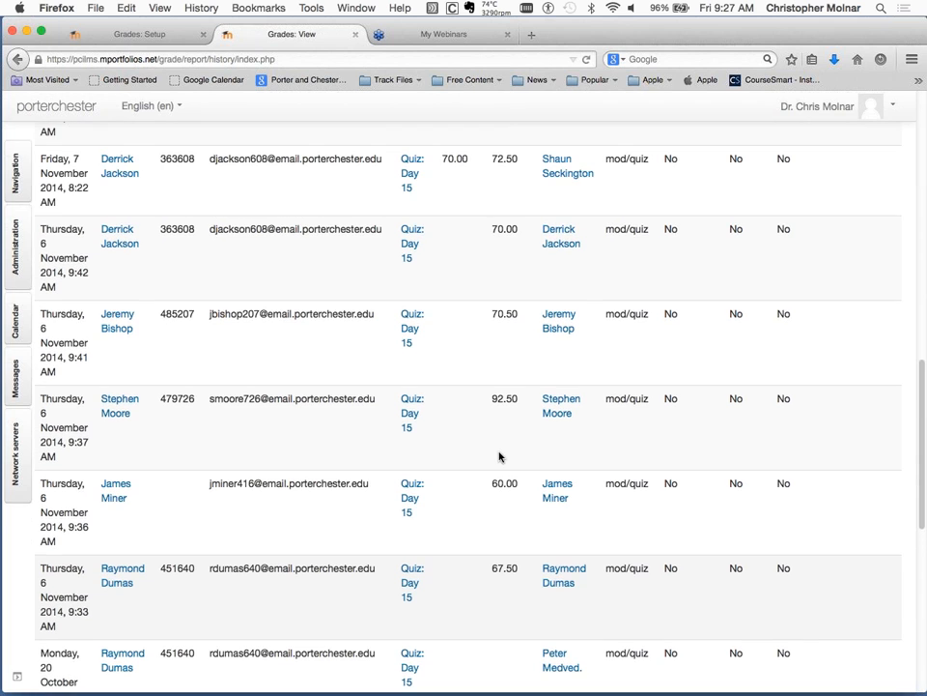
pyautogui.scroll(1, 486, 262)
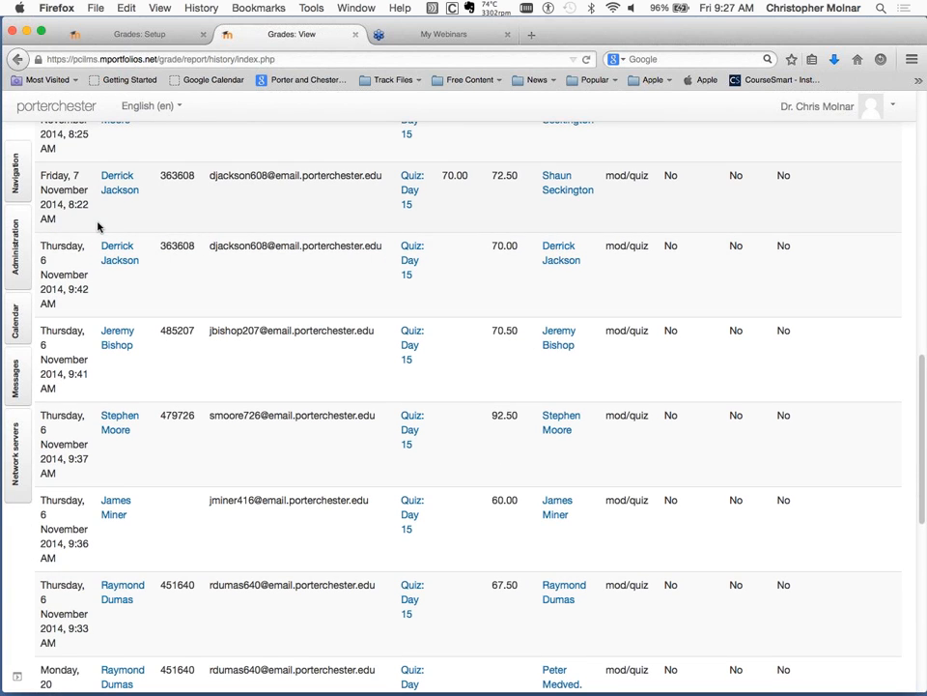
pyautogui.scroll(3, 97, 226)
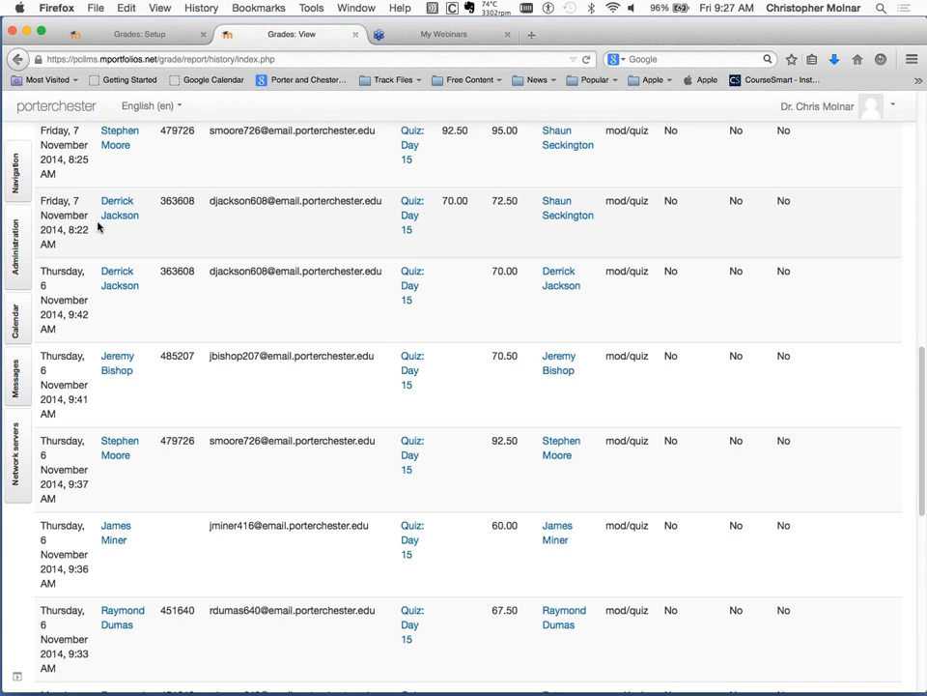
pyautogui.scroll(1, 392, 236)
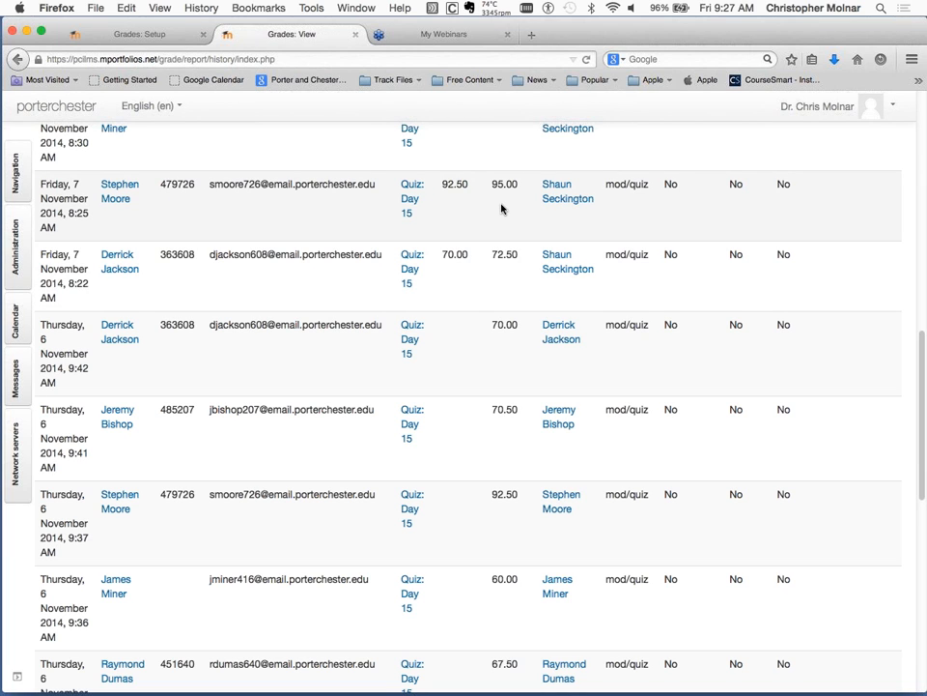
pyautogui.scroll(5, 501, 208)
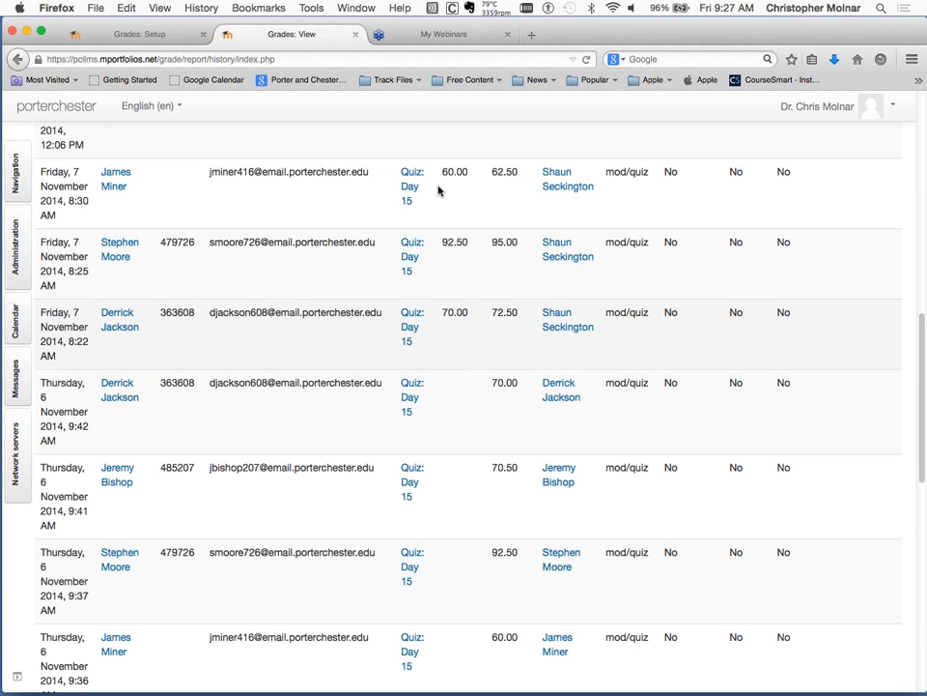
pyautogui.scroll(4, 493, 267)
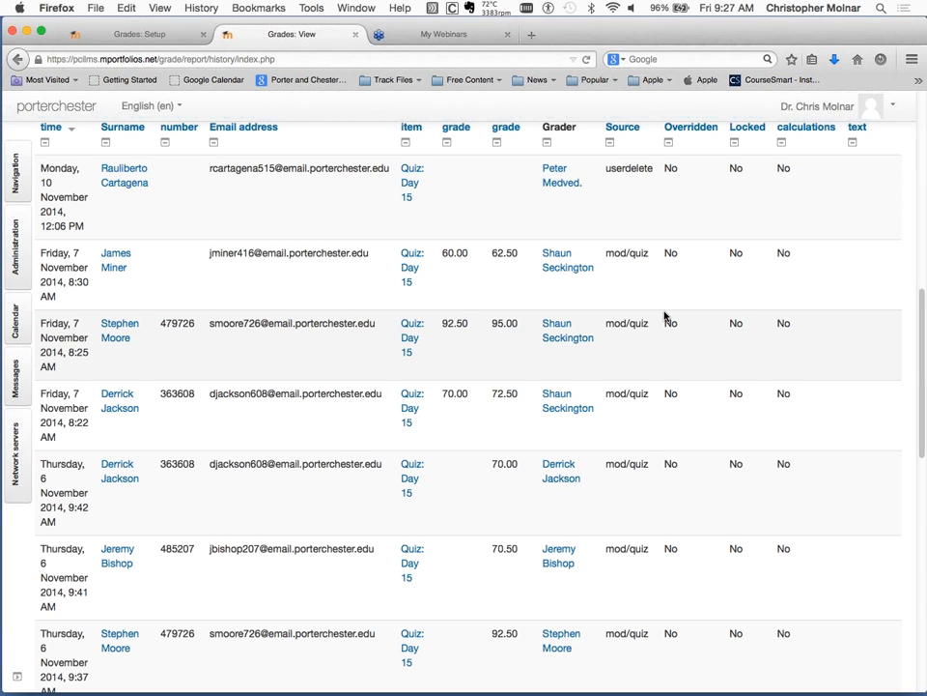
pyautogui.scroll(3, 664, 314)
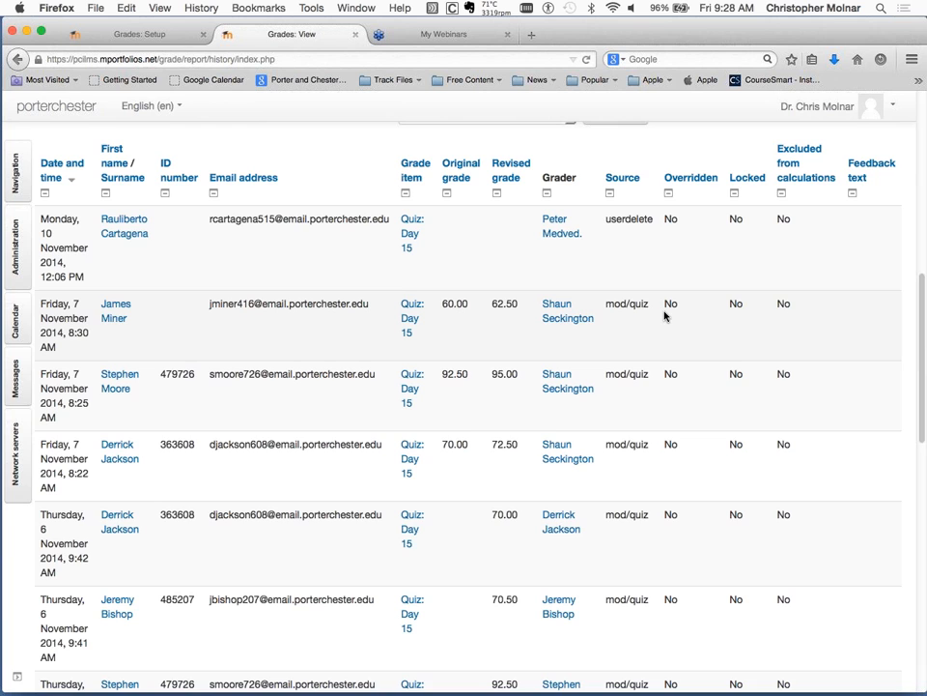
pyautogui.scroll(2, 665, 314)
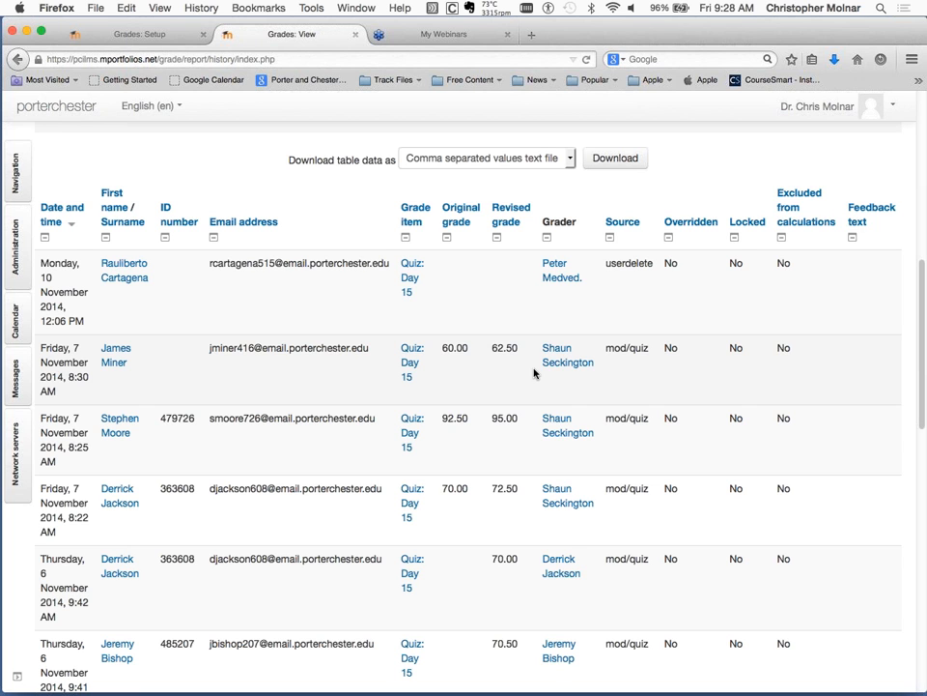
pyautogui.scroll(10, 534, 373)
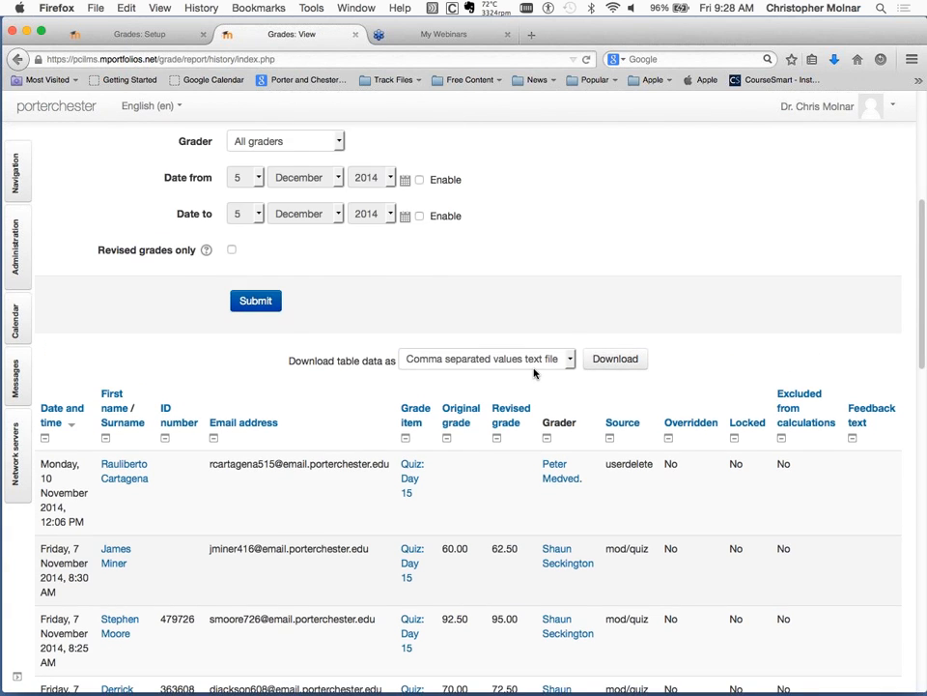
pyautogui.scroll(4, 534, 373)
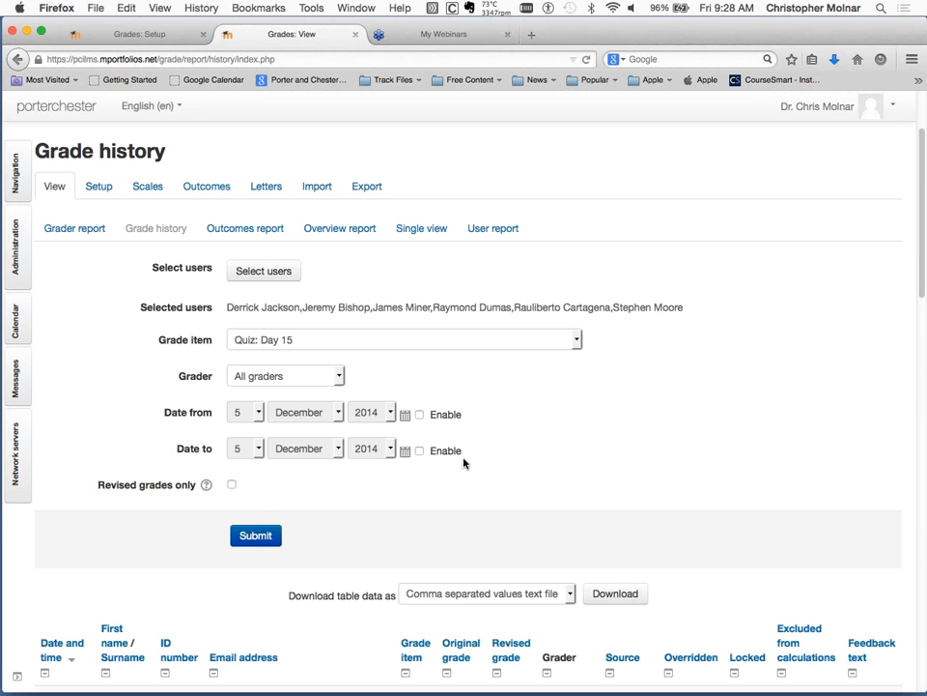
pyautogui.scroll(-4, 464, 461)
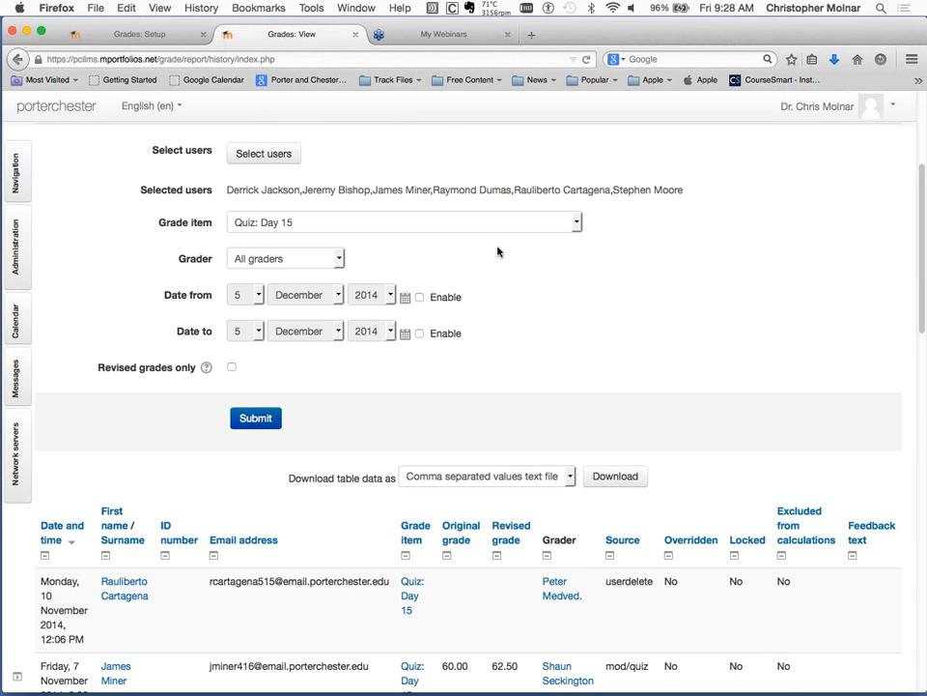
pyautogui.scroll(5, 497, 252)
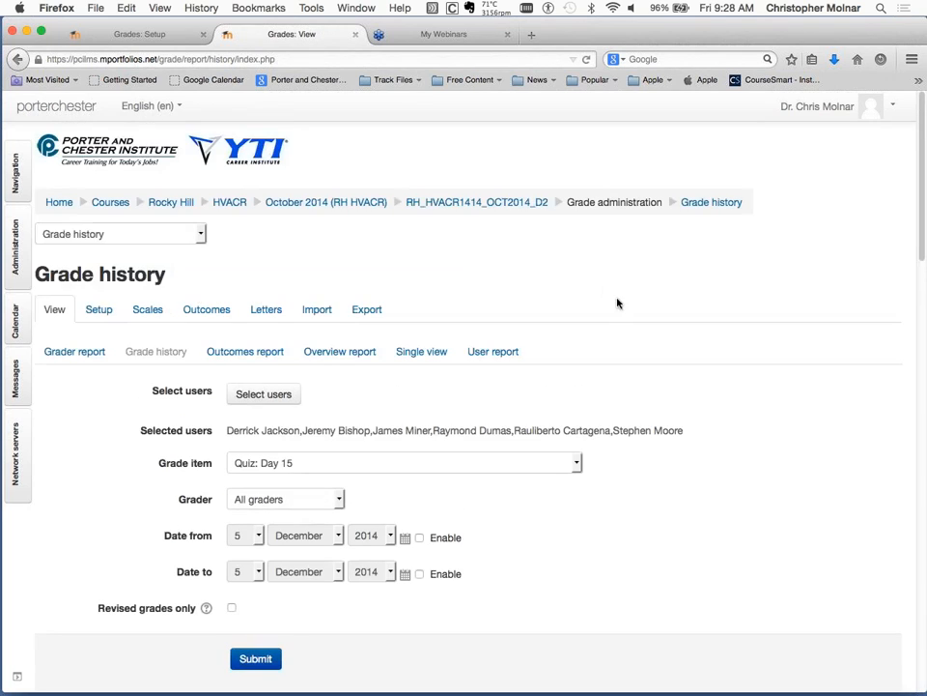
# Switch to the open WA_PN1310_JUL2014_TEST1 course gradebook and return from the calculation to its categories and items setup.
pyautogui.click(367, 309)
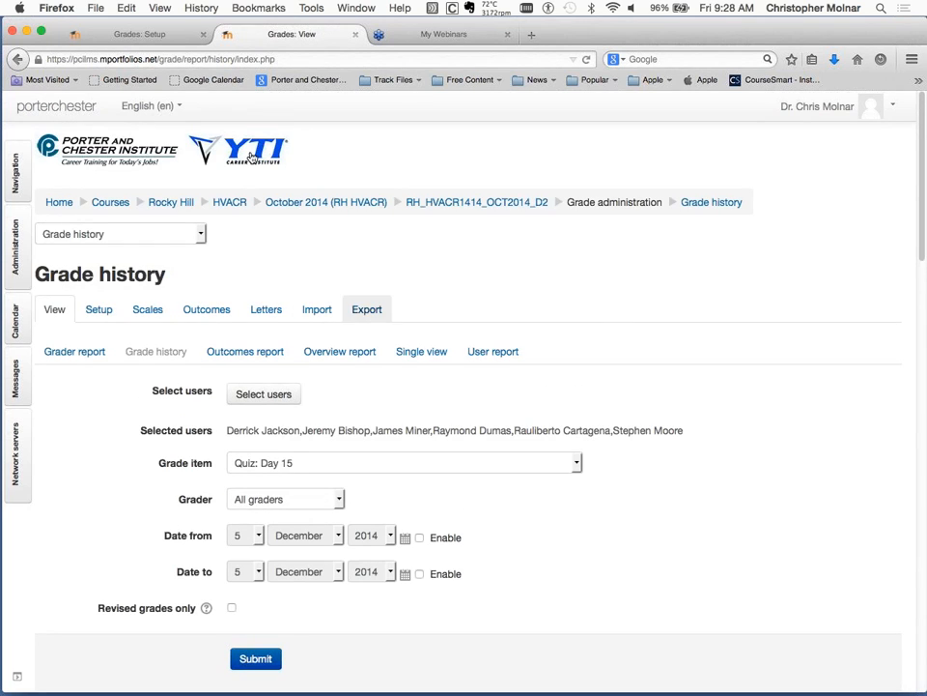
pyautogui.click(144, 35)
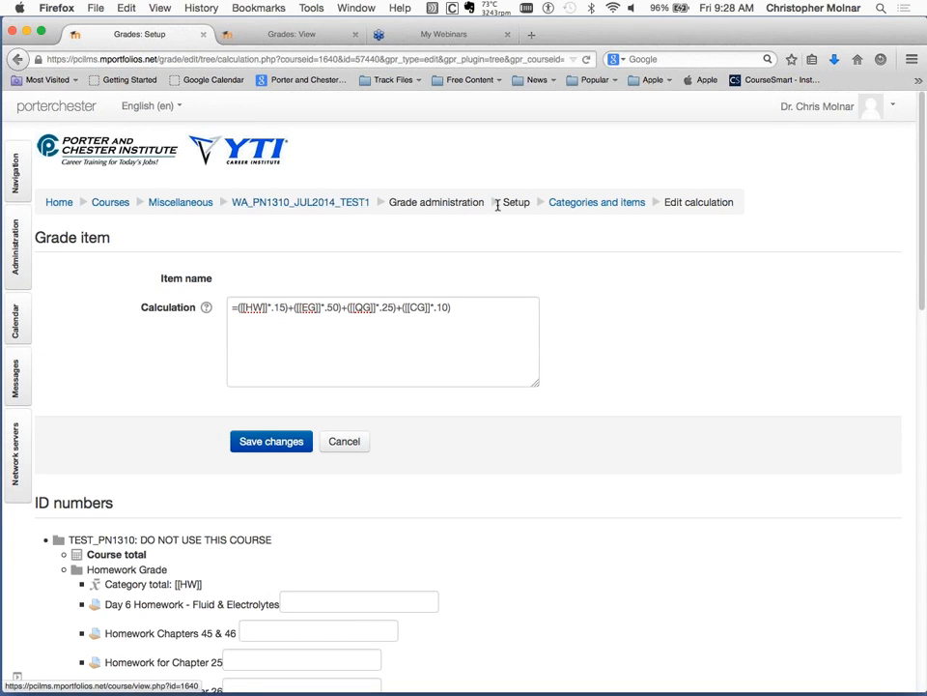
pyautogui.click(605, 204)
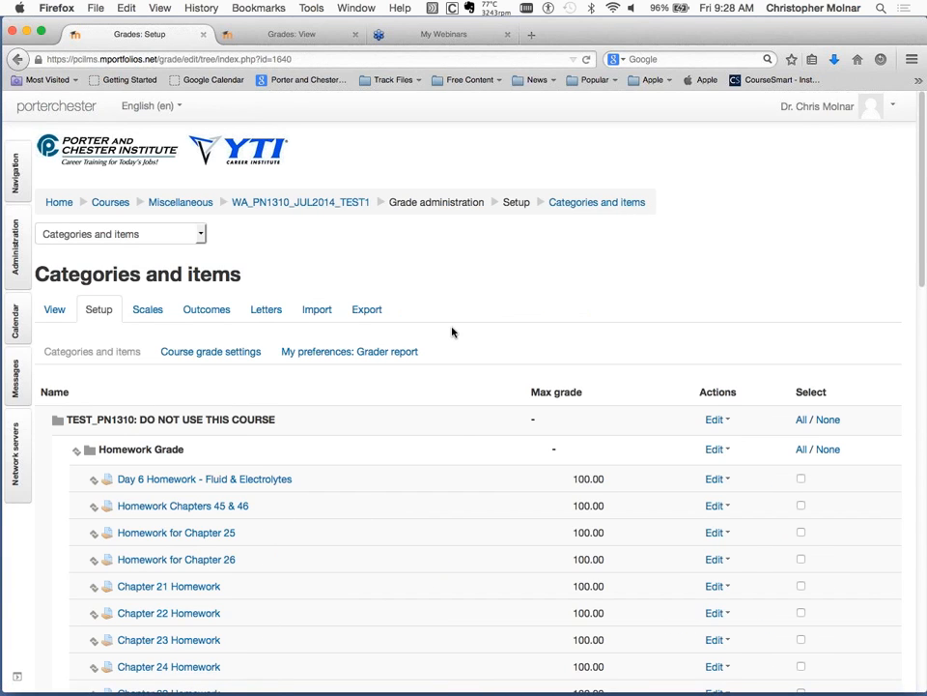
# Open the course's grade export and choose the Excel spreadsheet format.
pyautogui.click(364, 318)
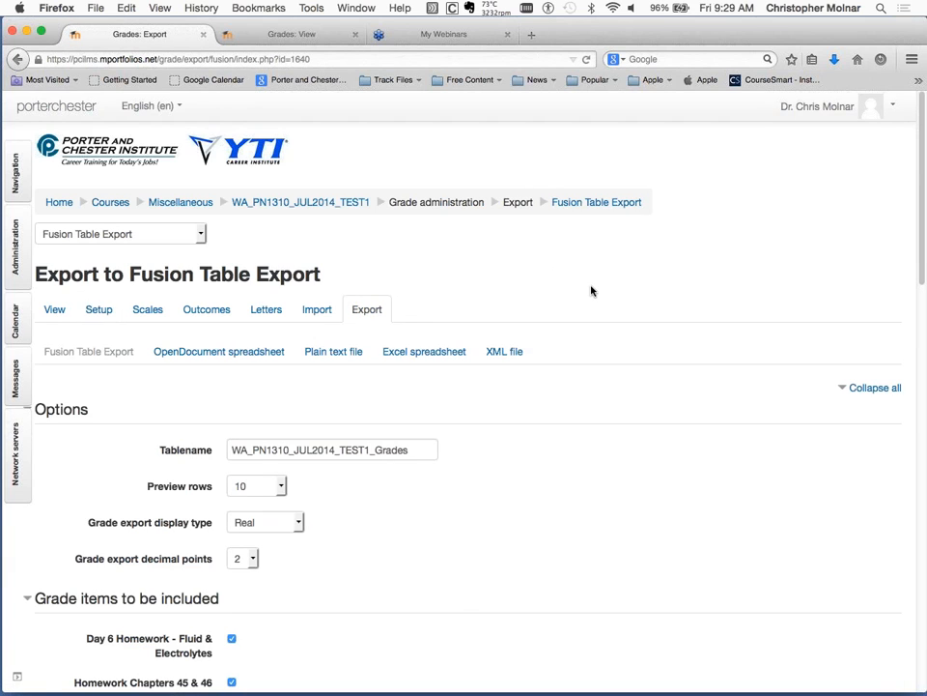
pyautogui.scroll(-2, 591, 290)
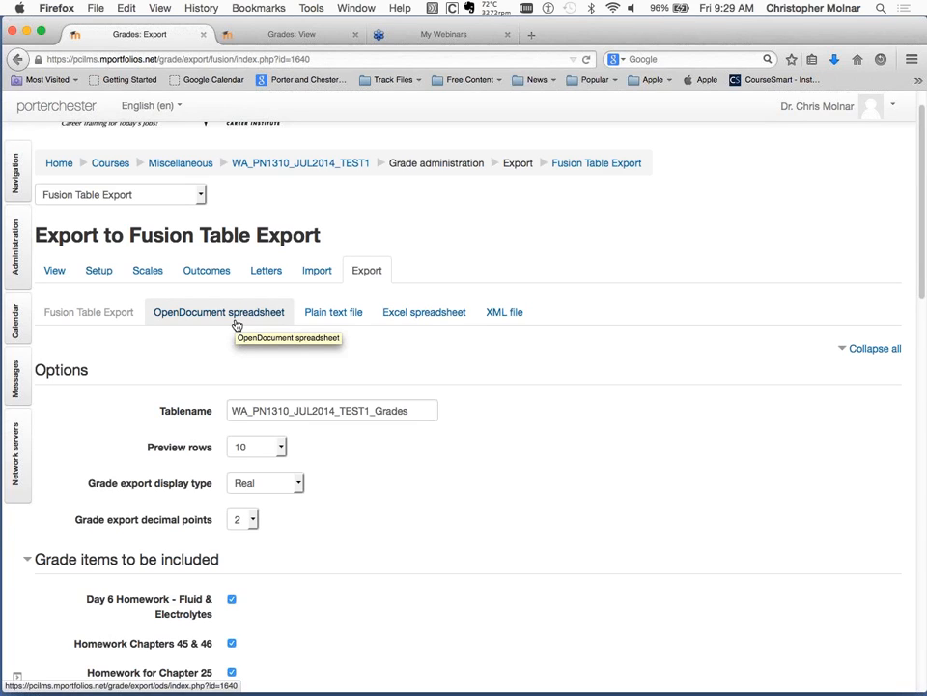
pyautogui.click(441, 323)
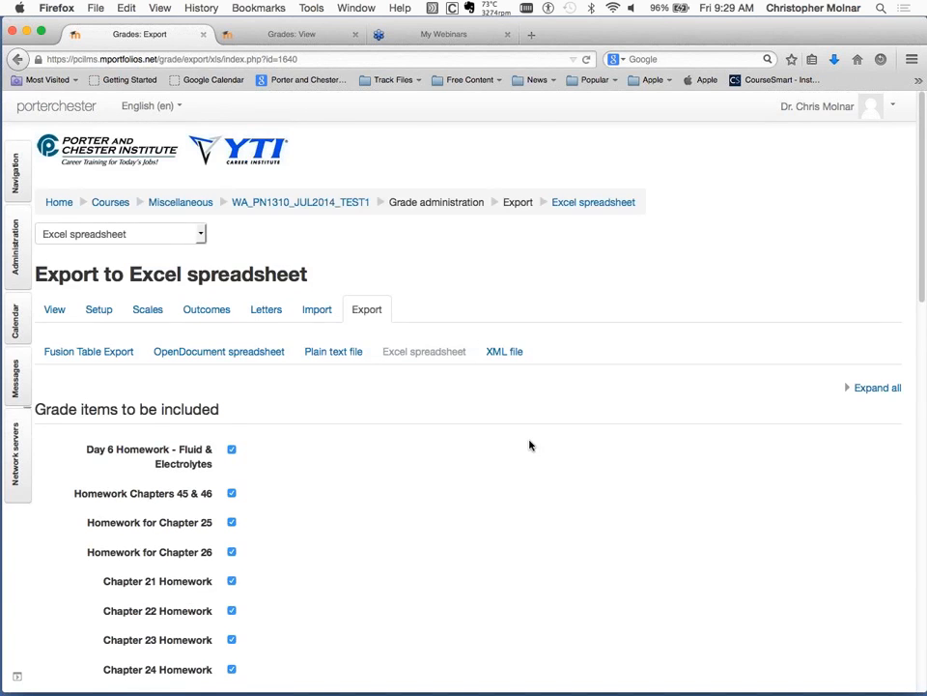
# Deselect all grade items in the Excel spreadsheet export at once.
pyautogui.scroll(-2, 530, 446)
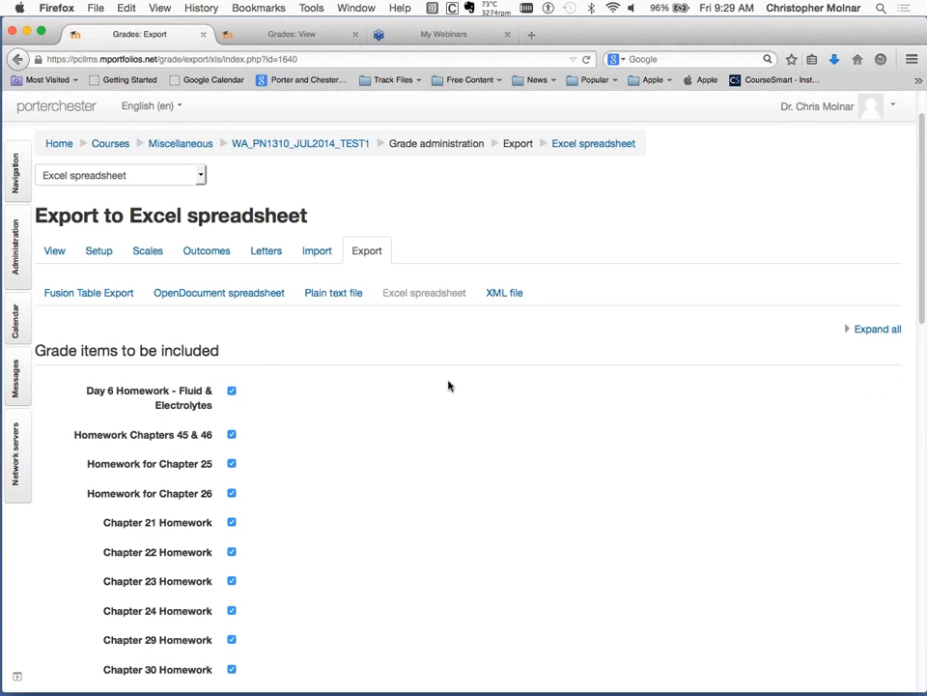
pyautogui.scroll(-1, 447, 385)
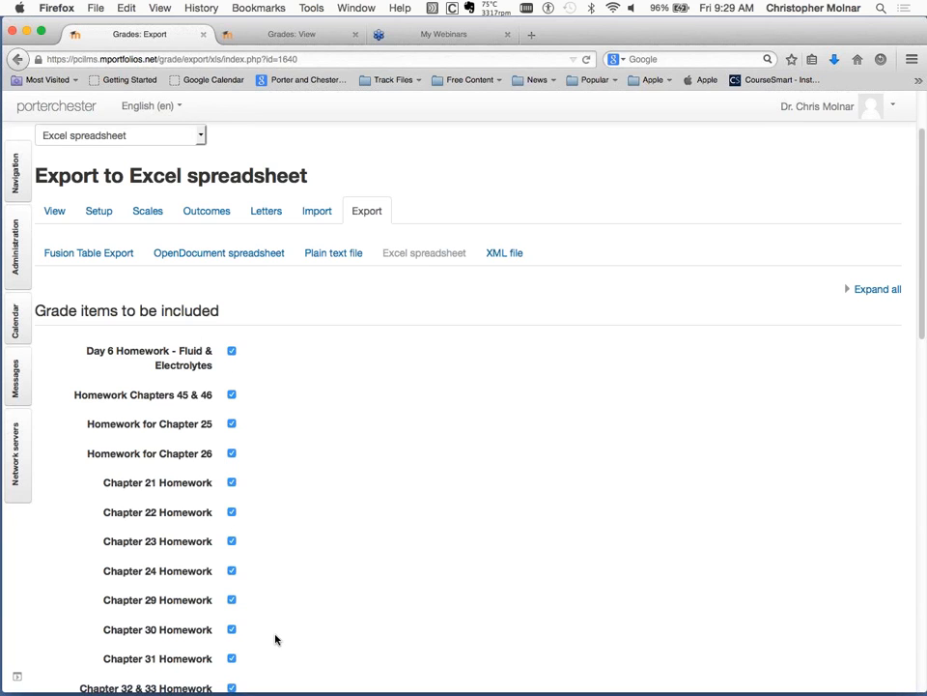
pyautogui.scroll(-4, 276, 639)
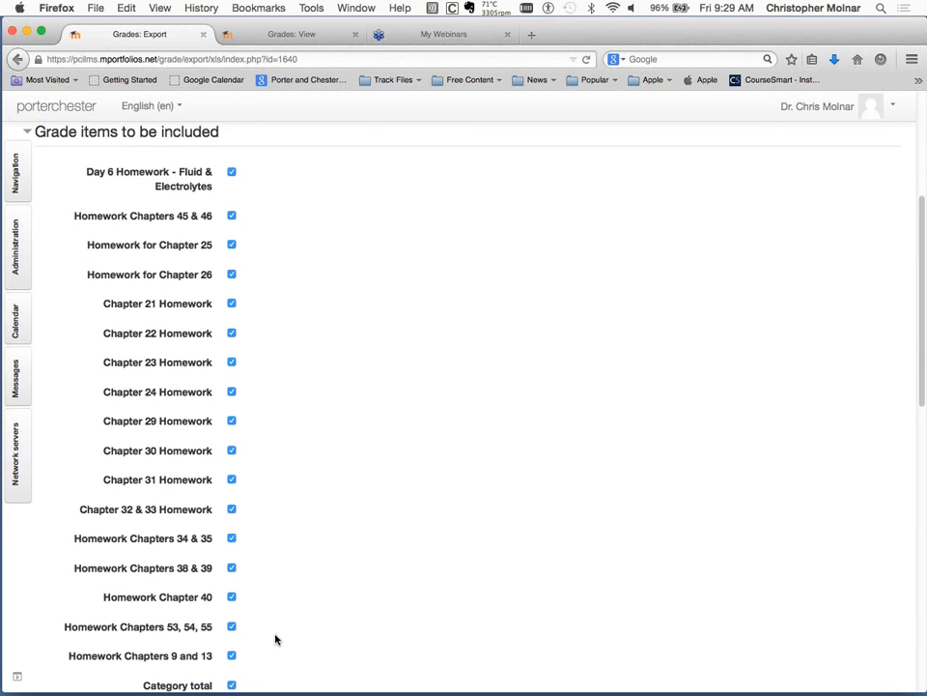
pyautogui.scroll(-7, 424, 472)
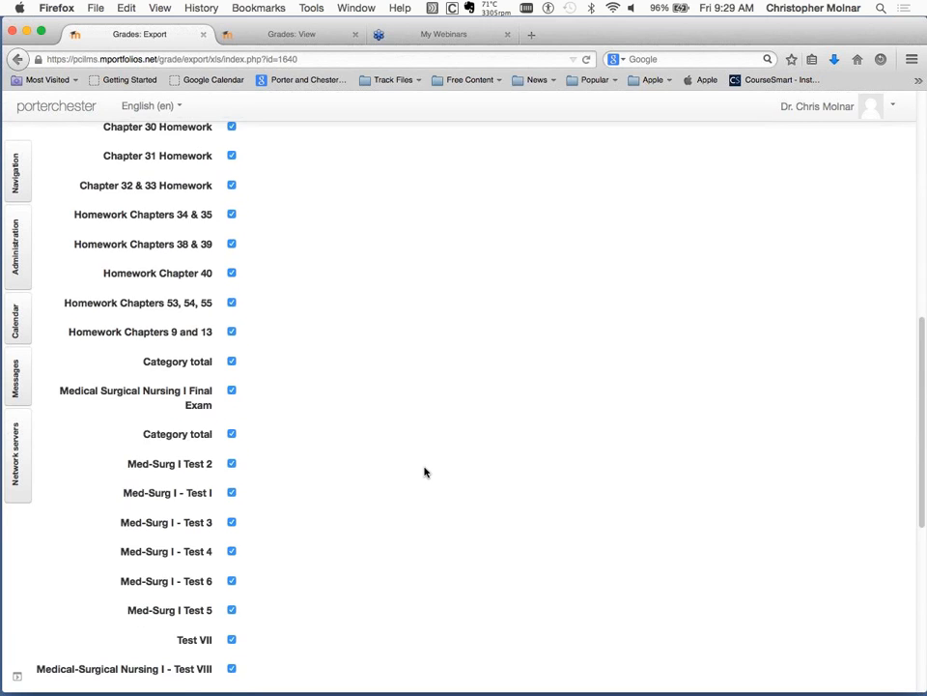
pyautogui.scroll(-8, 424, 471)
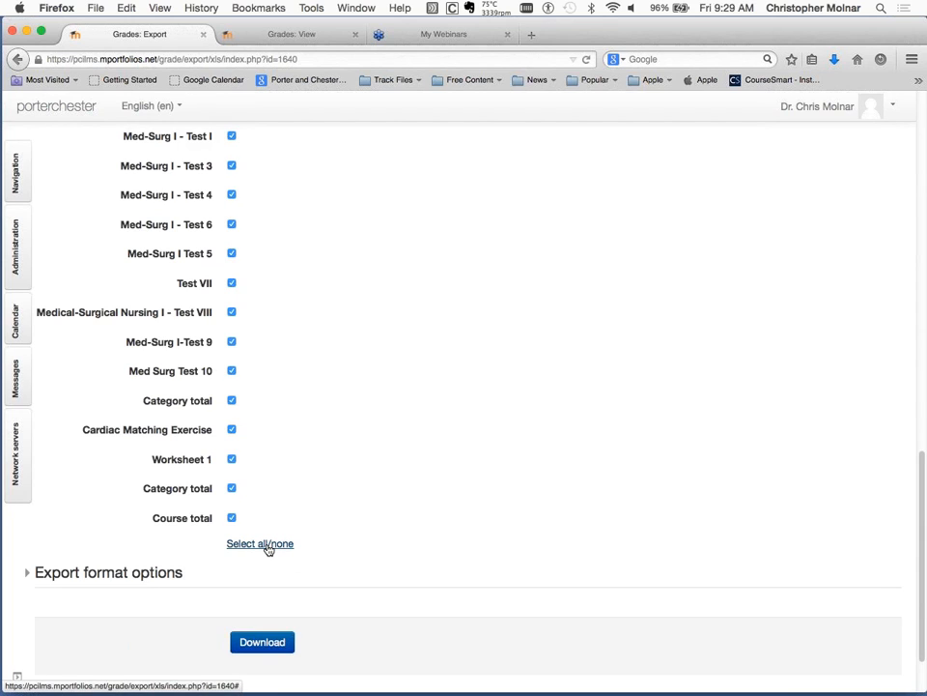
pyautogui.click(269, 545)
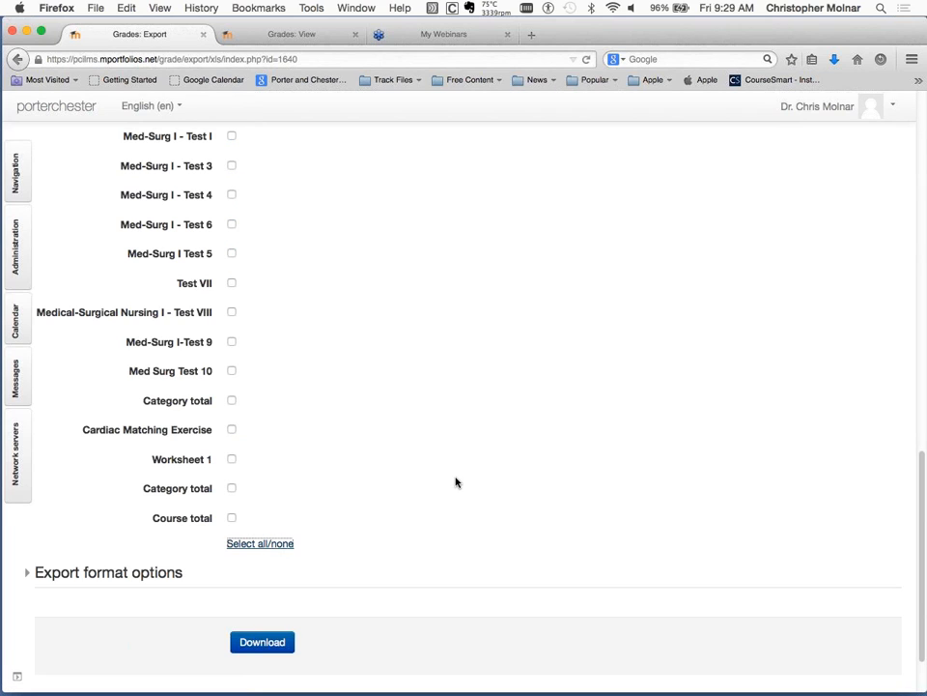
# Include the course total and the category totals below Worksheet 1, the final exam and the homework items in the export.
pyautogui.click(232, 518)
pyautogui.click(232, 488)
pyautogui.scroll(1, 322, 441)
pyautogui.scroll(5, 323, 441)
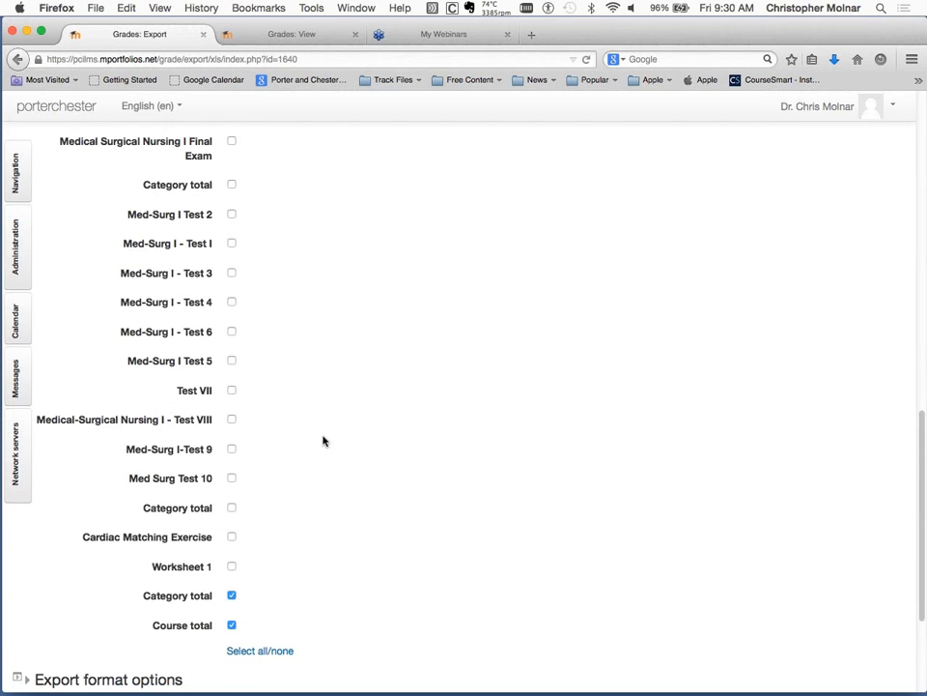
pyautogui.click(231, 287)
pyautogui.scroll(2, 292, 290)
pyautogui.scroll(1, 292, 290)
pyautogui.click(233, 306)
pyautogui.scroll(1, 234, 308)
pyautogui.scroll(10, 234, 308)
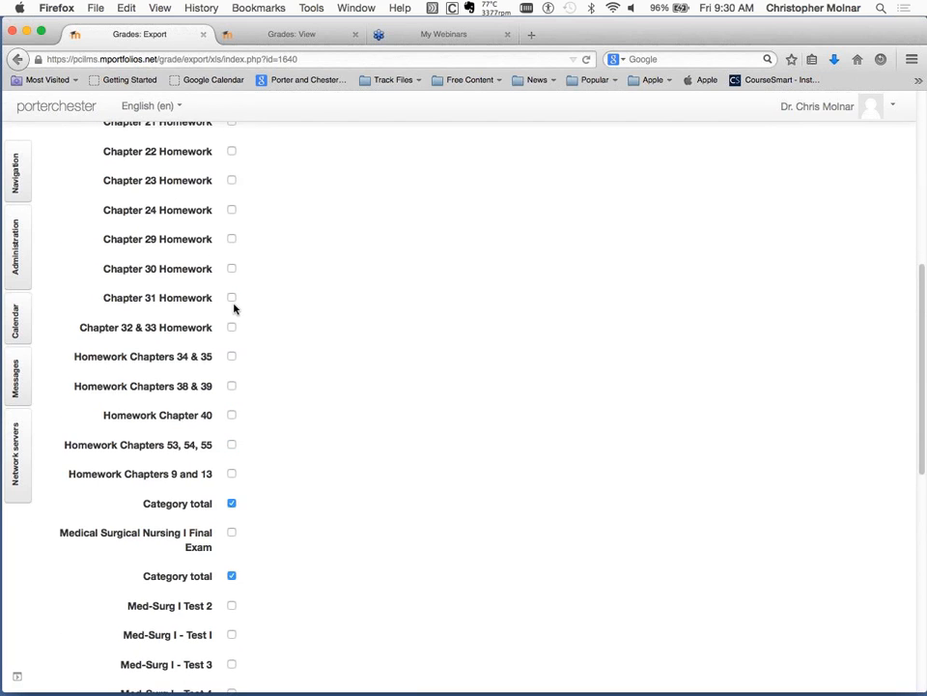
# Review the selected grade items, expand the export format options and turn off the exclusion of suspended users.
pyautogui.scroll(-8, 233, 308)
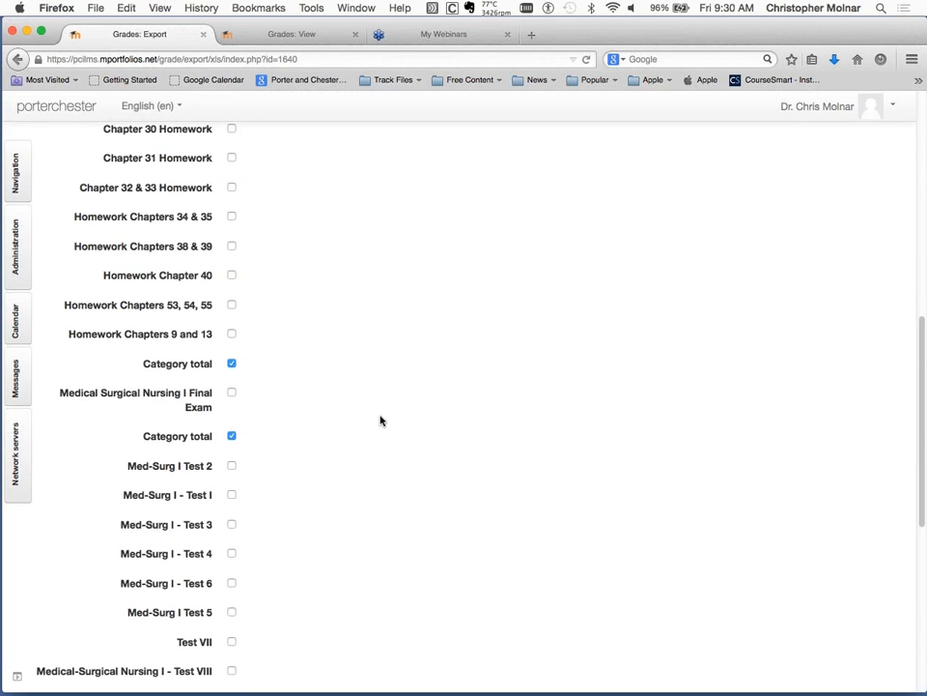
pyautogui.scroll(-5, 381, 421)
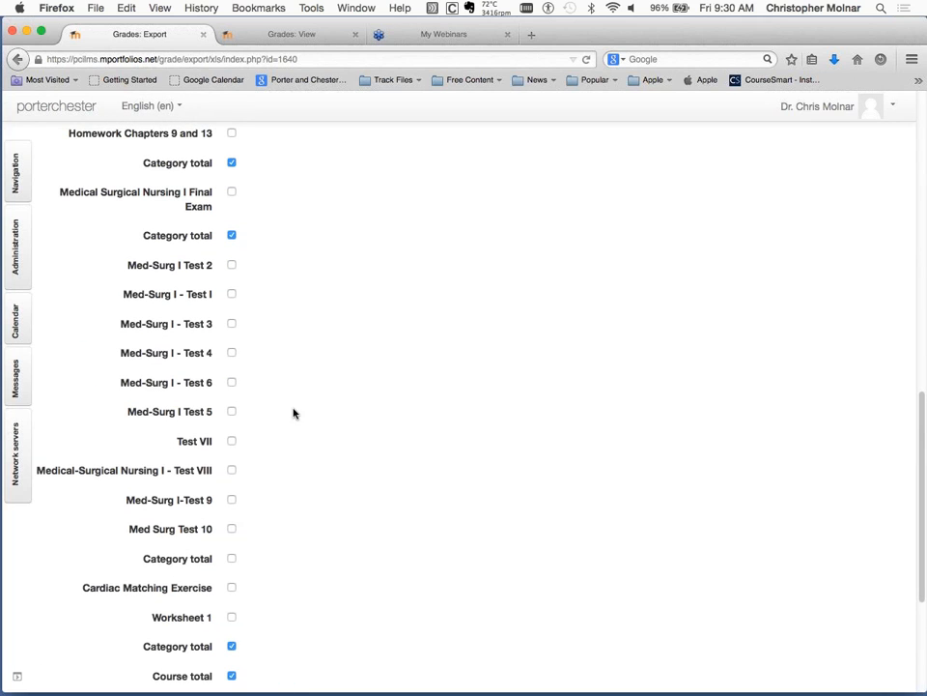
pyautogui.scroll(-2, 293, 454)
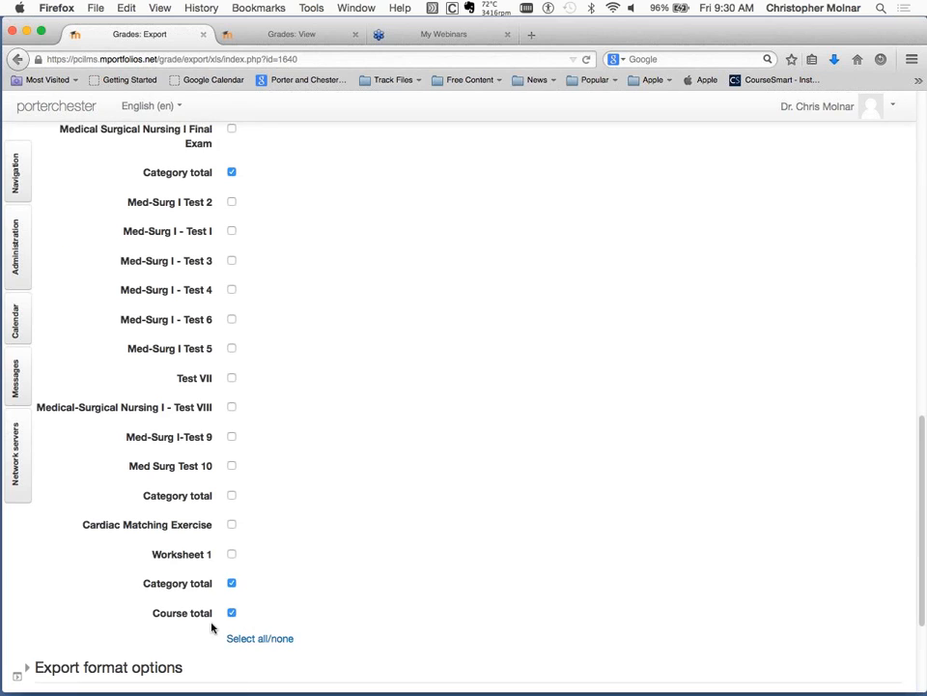
pyautogui.scroll(-3, 194, 642)
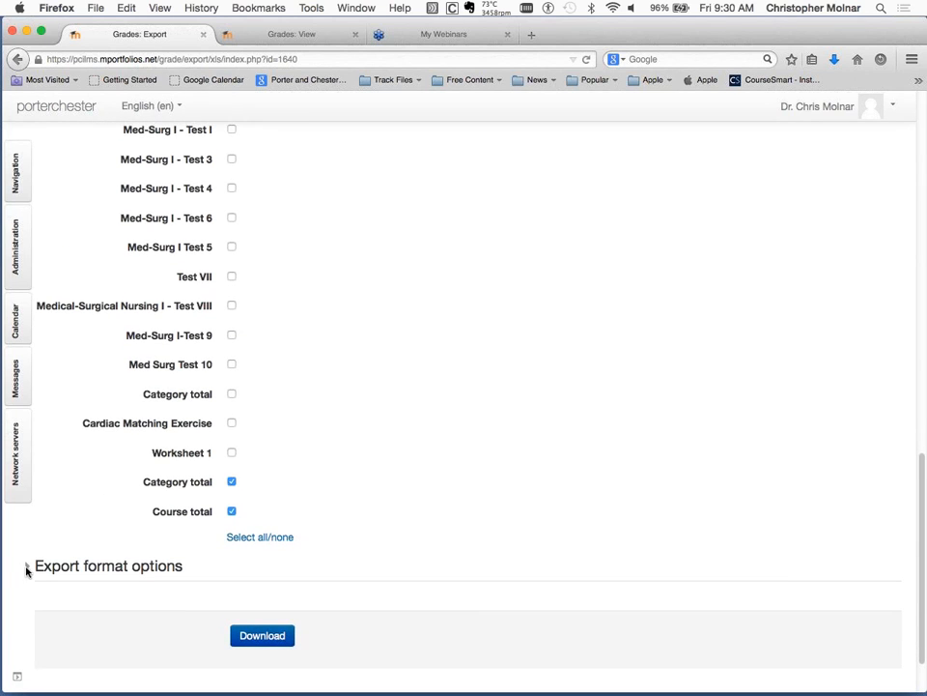
pyautogui.click(60, 568)
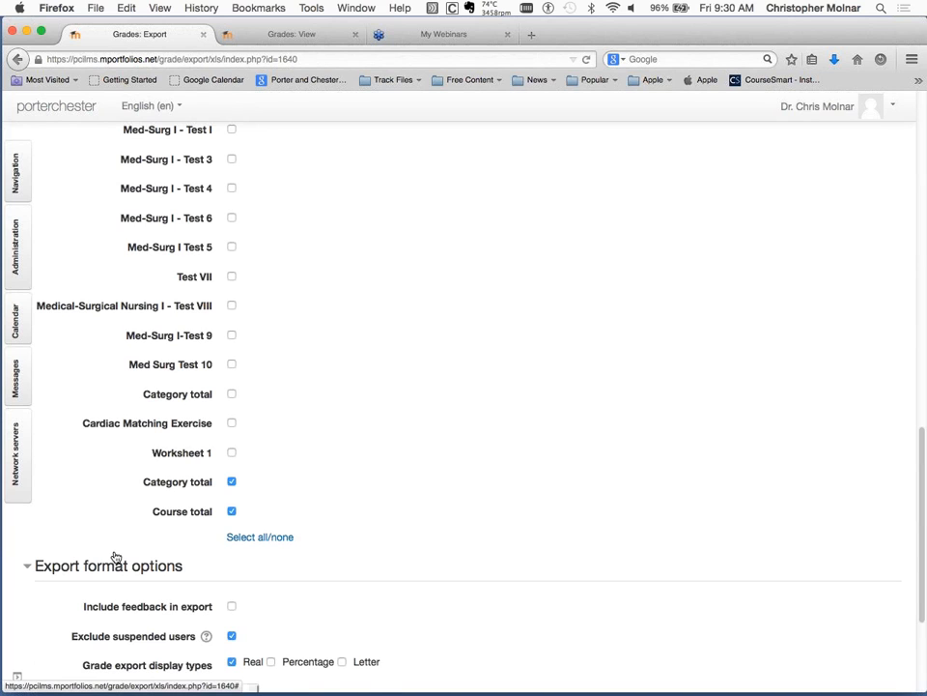
pyautogui.scroll(-3, 324, 532)
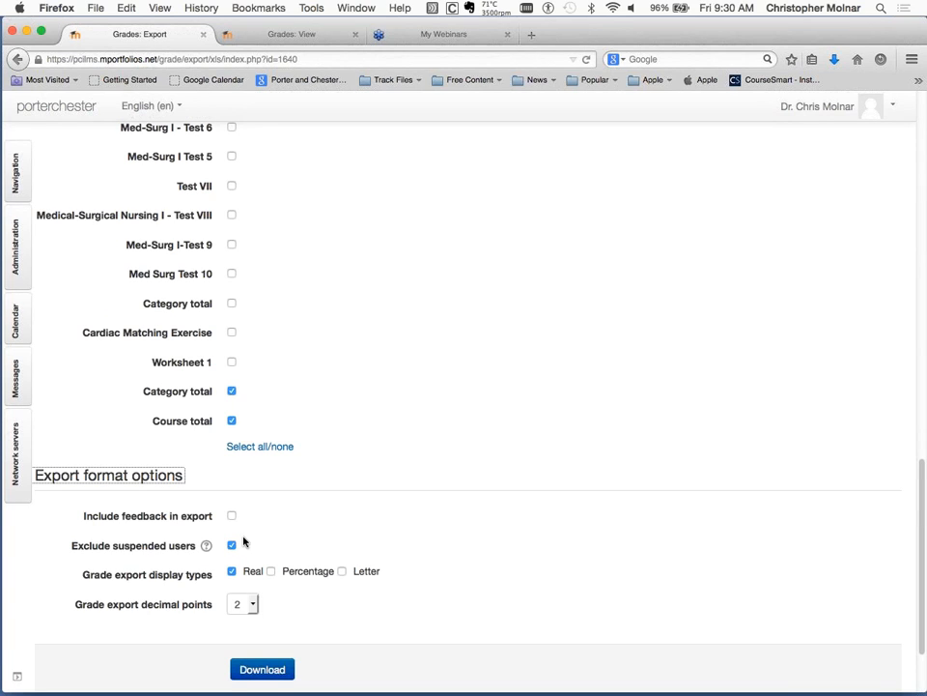
pyautogui.click(233, 545)
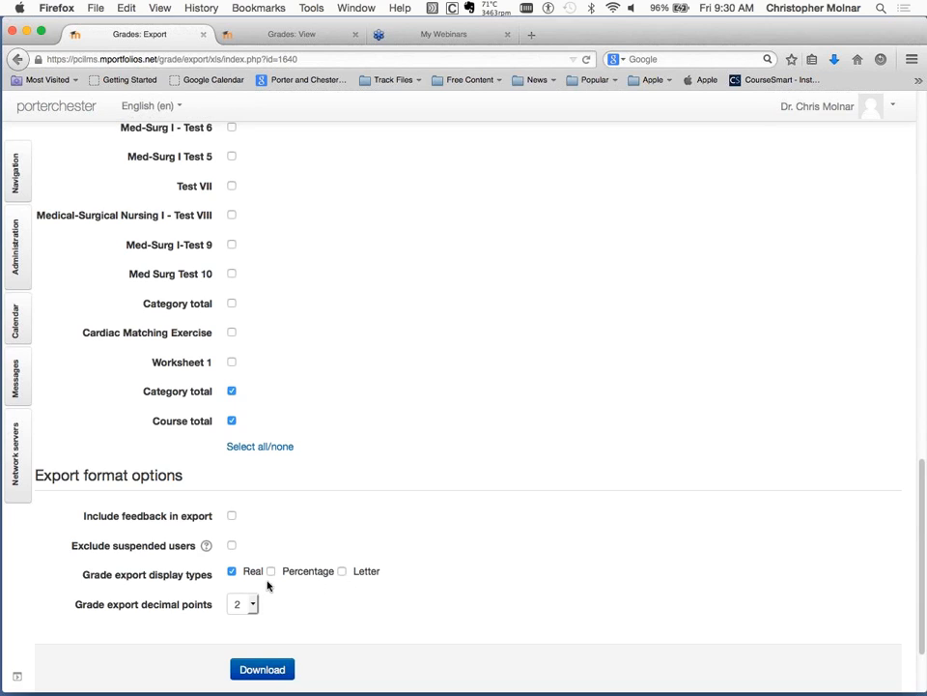
# Download the grade export and open WA_PN1310_JUL2014_TEST1 Grades.xlsx in Microsoft Excel.
pyautogui.scroll(-1, 337, 608)
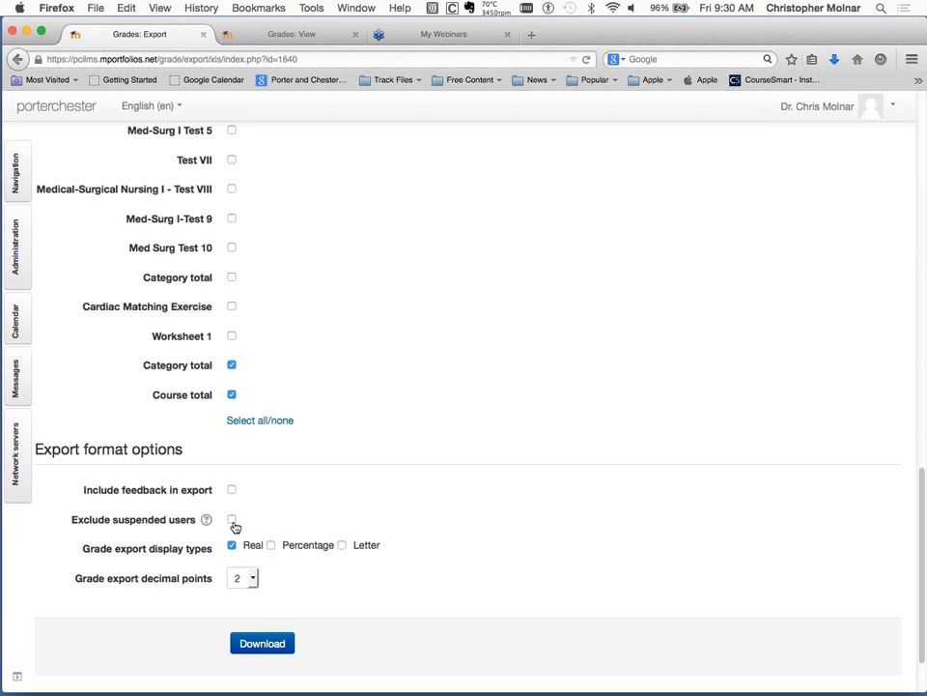
pyautogui.click(284, 646)
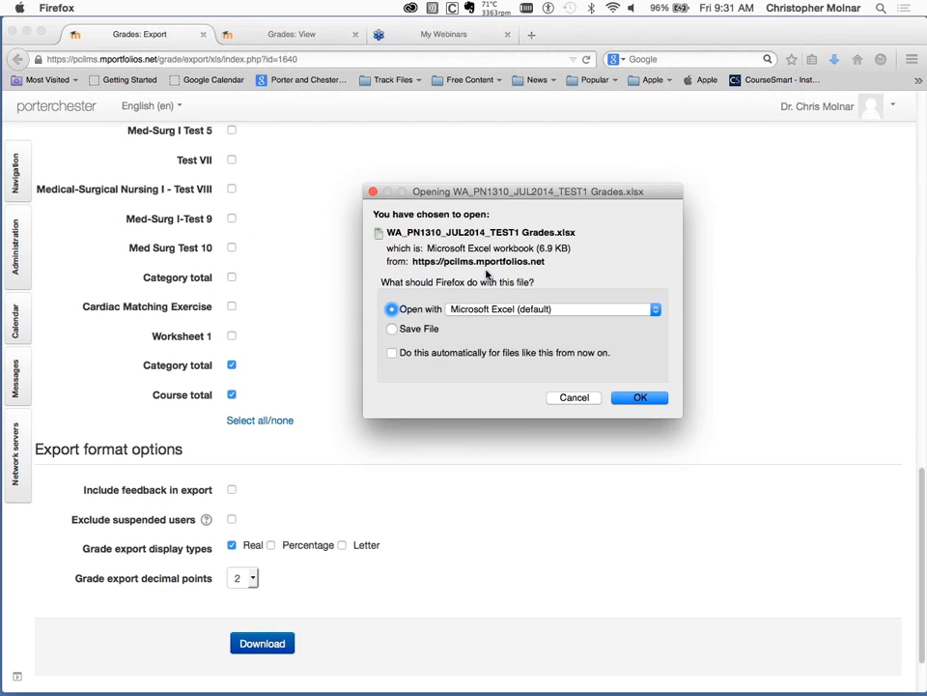
pyautogui.moveTo(479, 192); pyautogui.dragTo(379, 195)
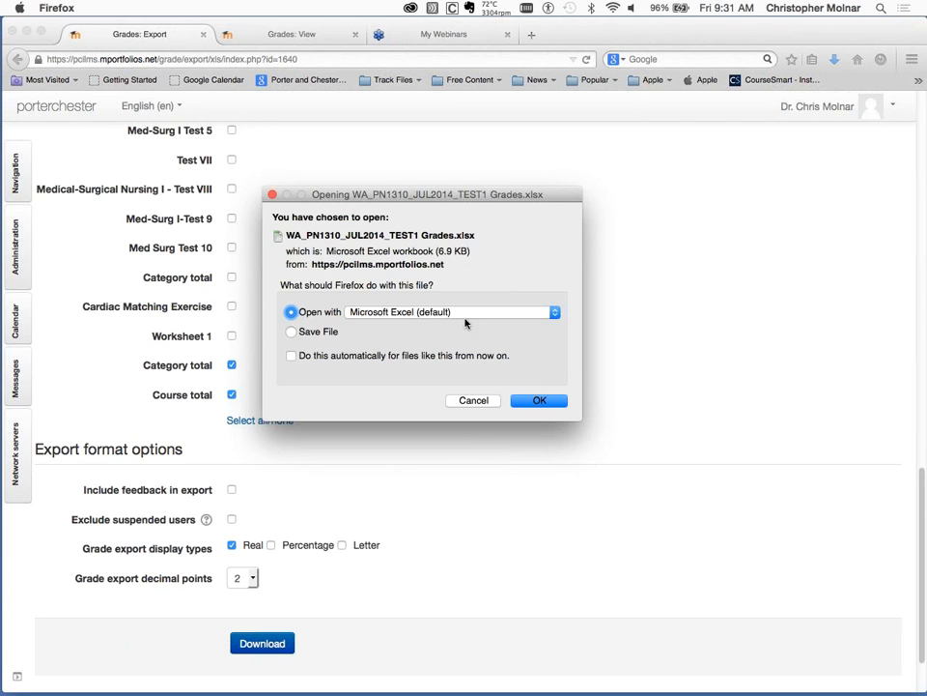
pyautogui.click(540, 401)
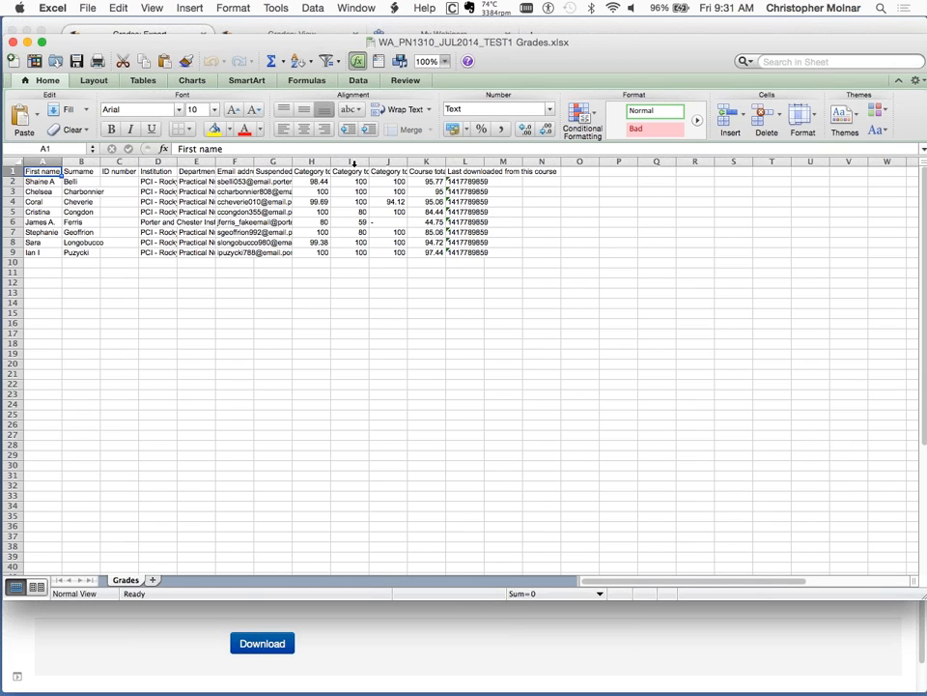
# Cancel the stray entry in cell A1 and enlarge the workbook window to fill the screen.
pyautogui.write('±±')
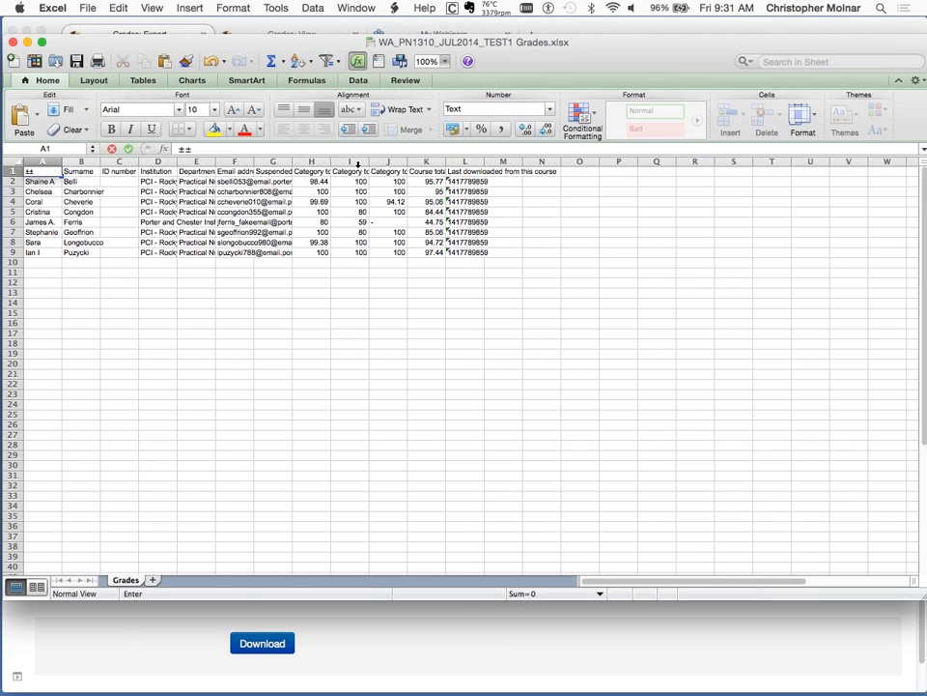
pyautogui.press('Escape')
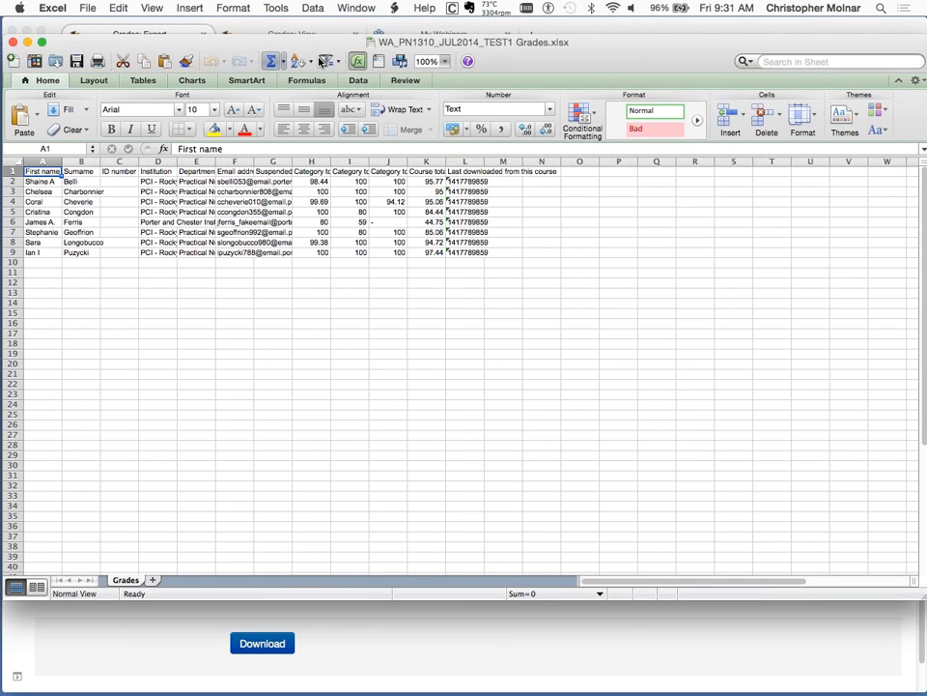
pyautogui.click(352, 7)
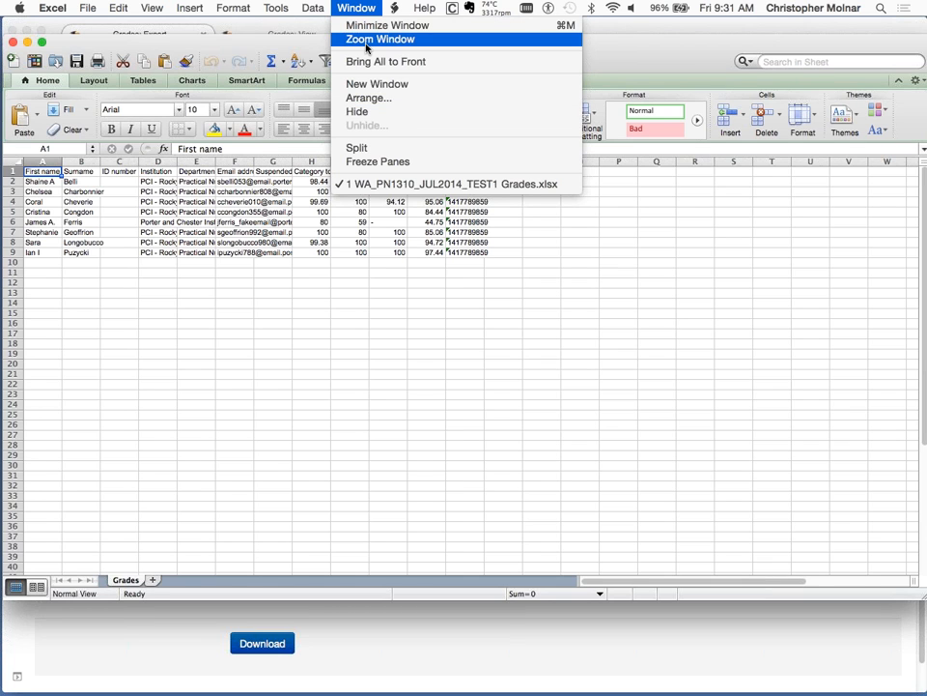
pyautogui.click(377, 39)
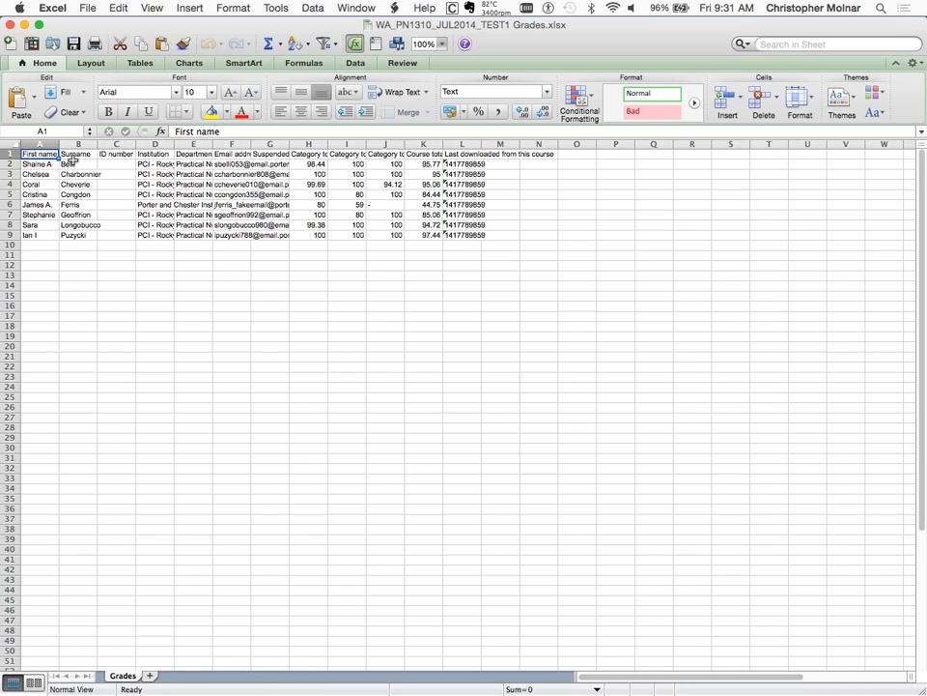
# Delete columns C through G, from ID number to Suspended, and widen the remaining total and download columns to fit their headers.
pyautogui.click(122, 144)
pyautogui.moveTo(122, 144); pyautogui.dragTo(266, 142)
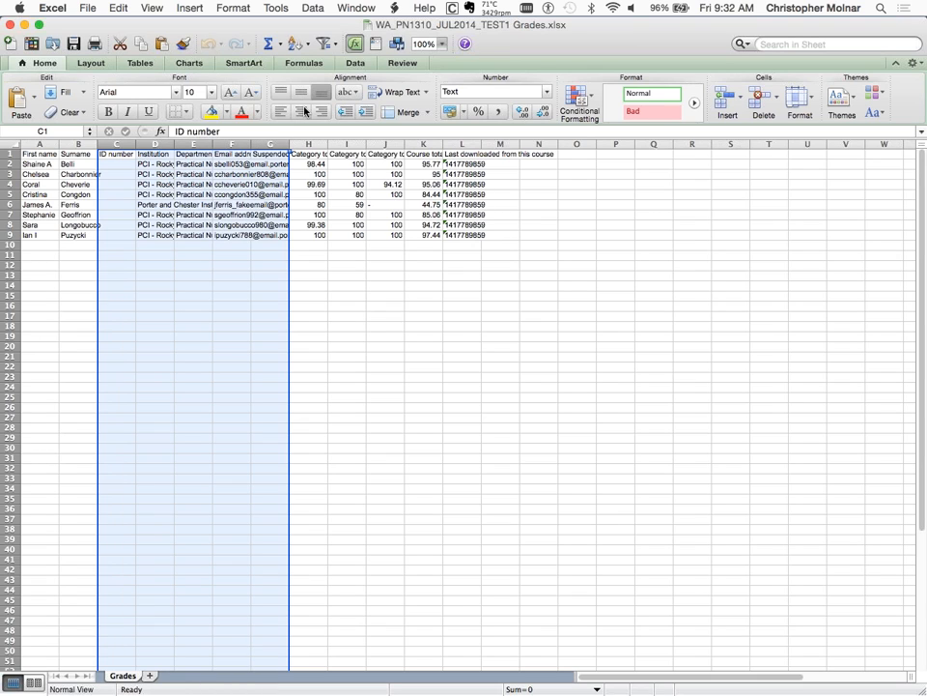
pyautogui.click(351, 7)
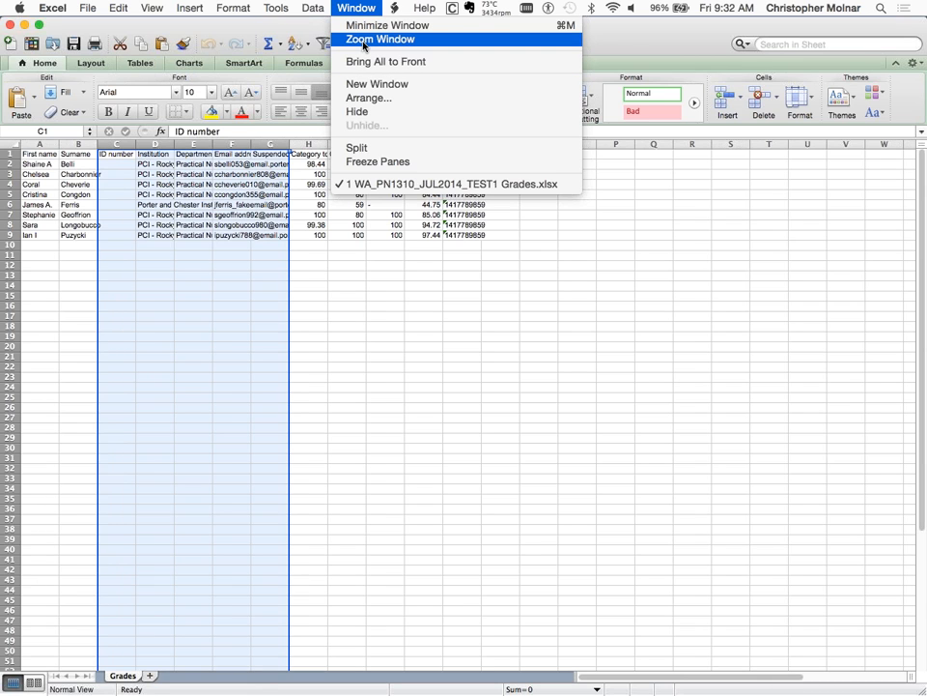
pyautogui.click(363, 44)
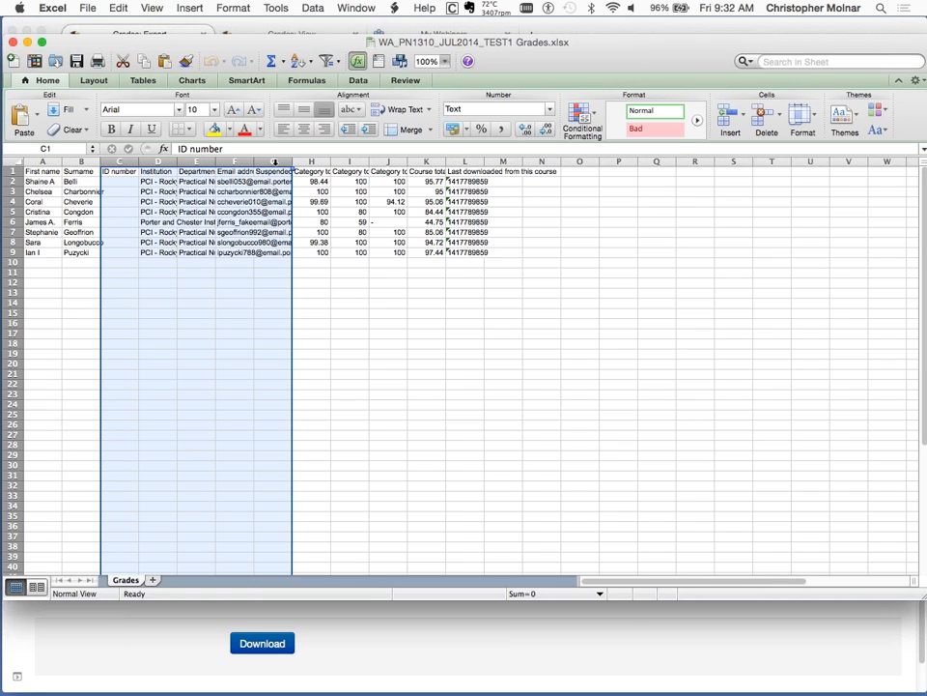
pyautogui.rightClick(274, 163)
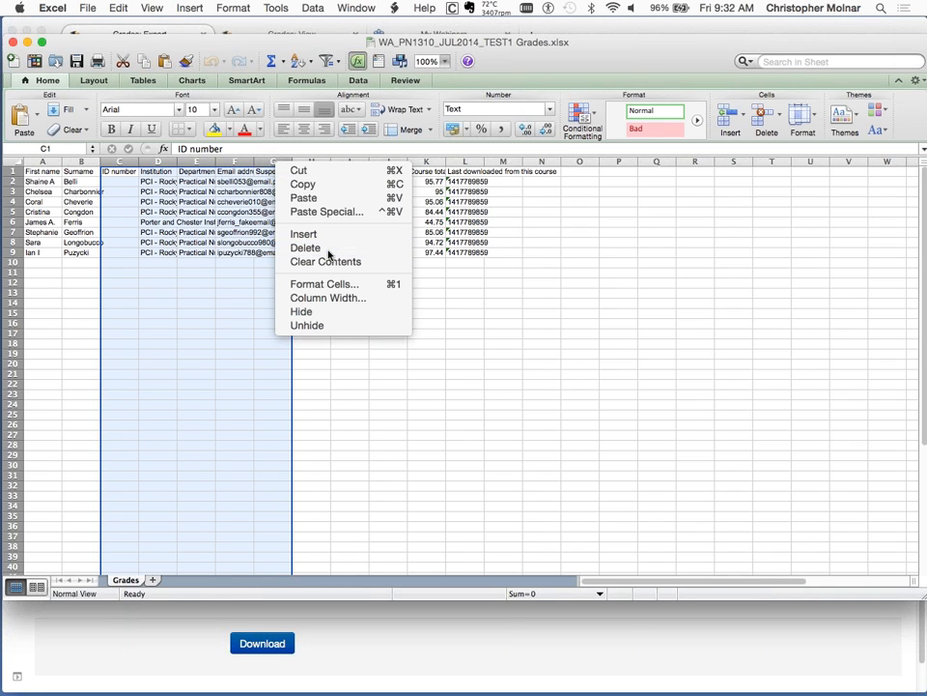
pyautogui.click(195, 191)
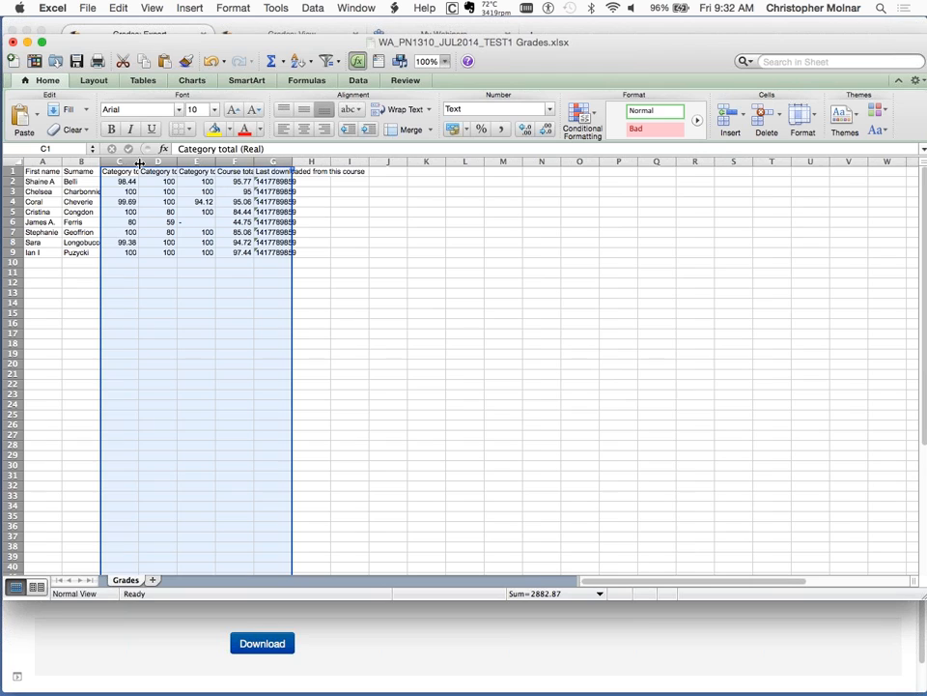
pyautogui.moveTo(139, 163); pyautogui.dragTo(174, 164)
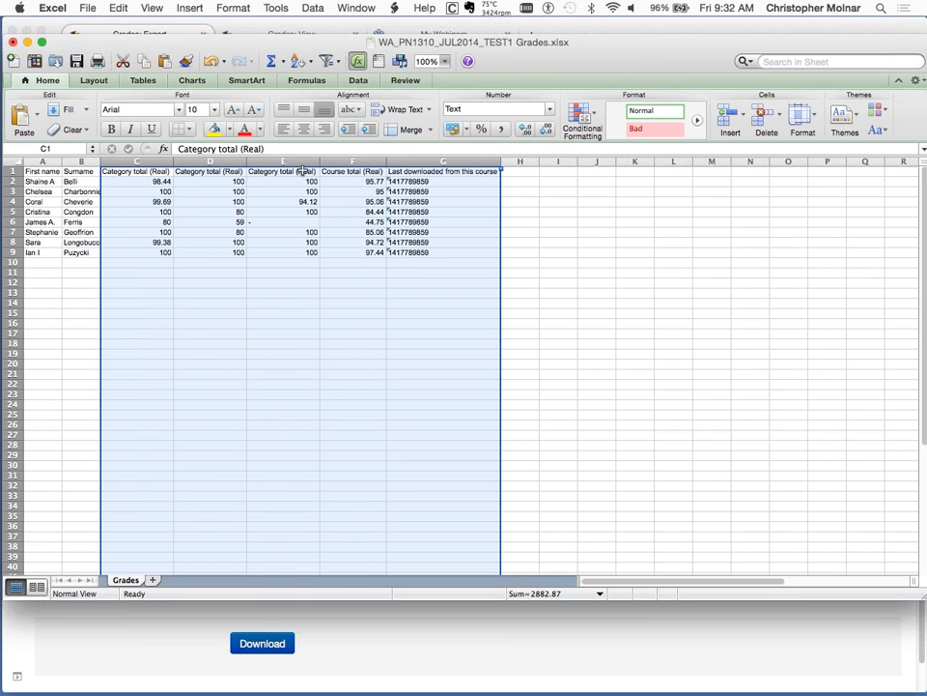
# Examine the three category total headers, the course total header and the student grades in C2:C9.
pyautogui.click(143, 173)
pyautogui.click(190, 172)
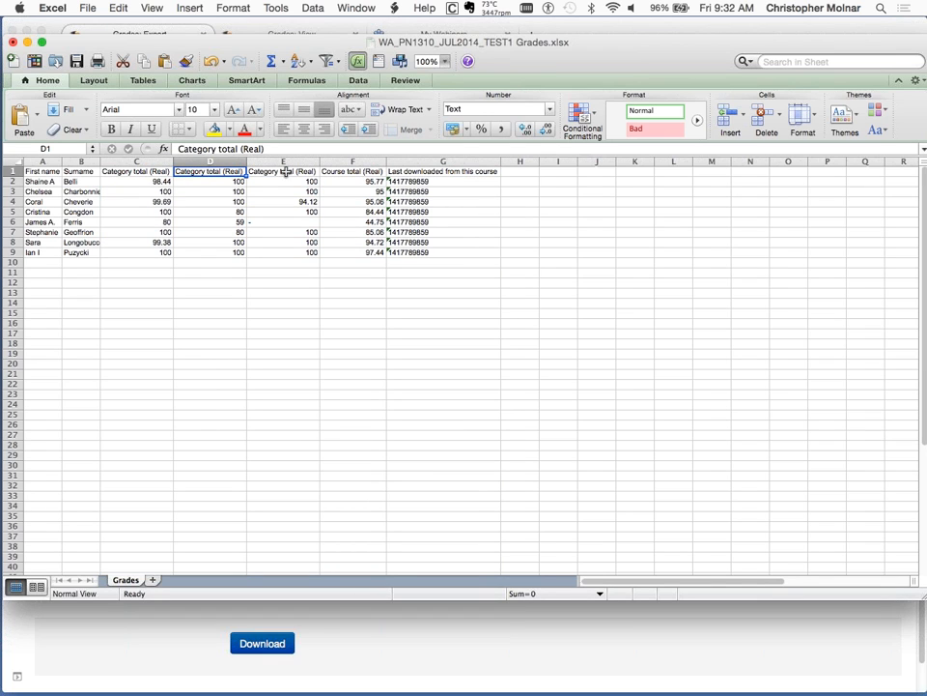
pyautogui.click(285, 171)
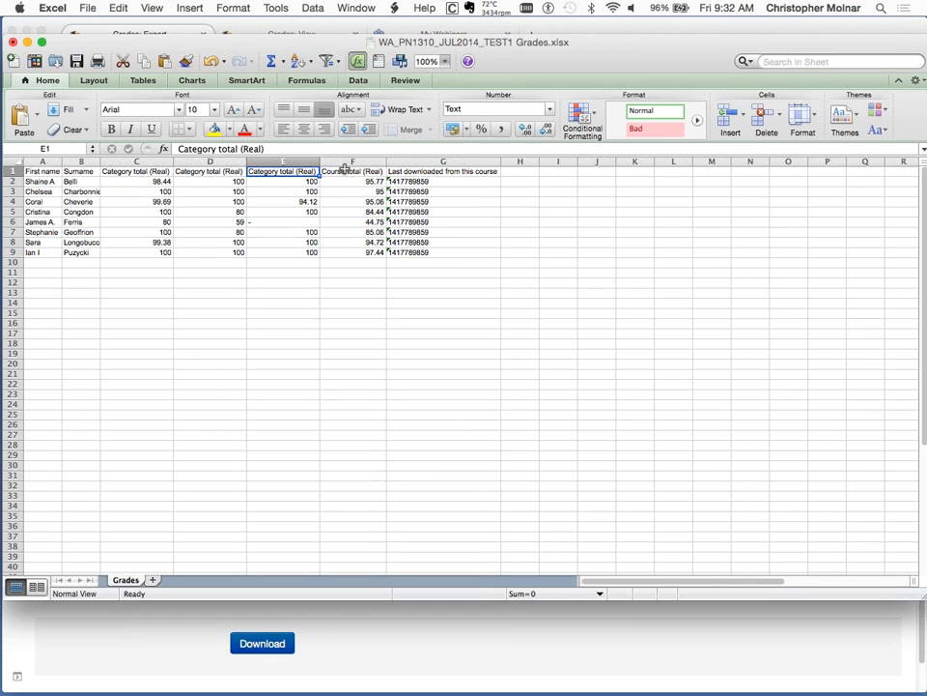
pyautogui.click(344, 172)
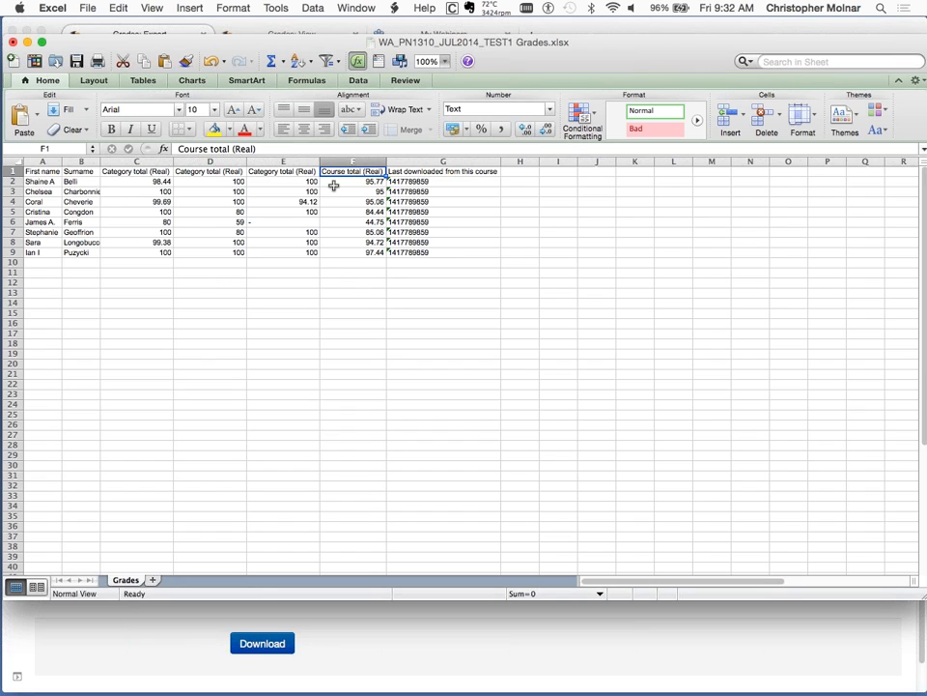
pyautogui.moveTo(147, 183); pyautogui.dragTo(159, 251)
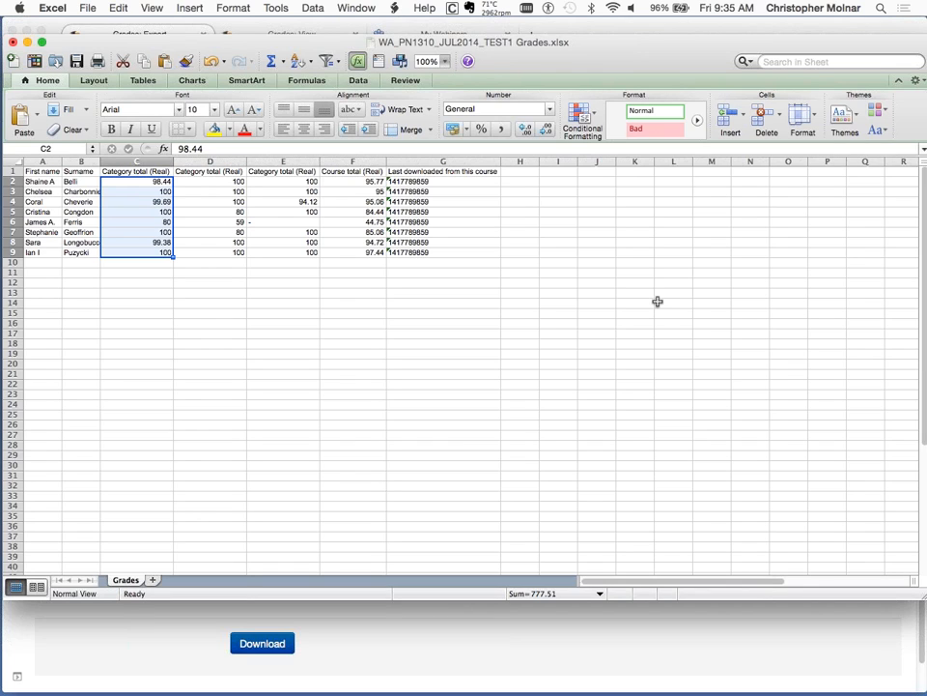
# Close the grades workbook without saving its changes and open the course's Grader report in Firefox.
pyautogui.click(13, 45)
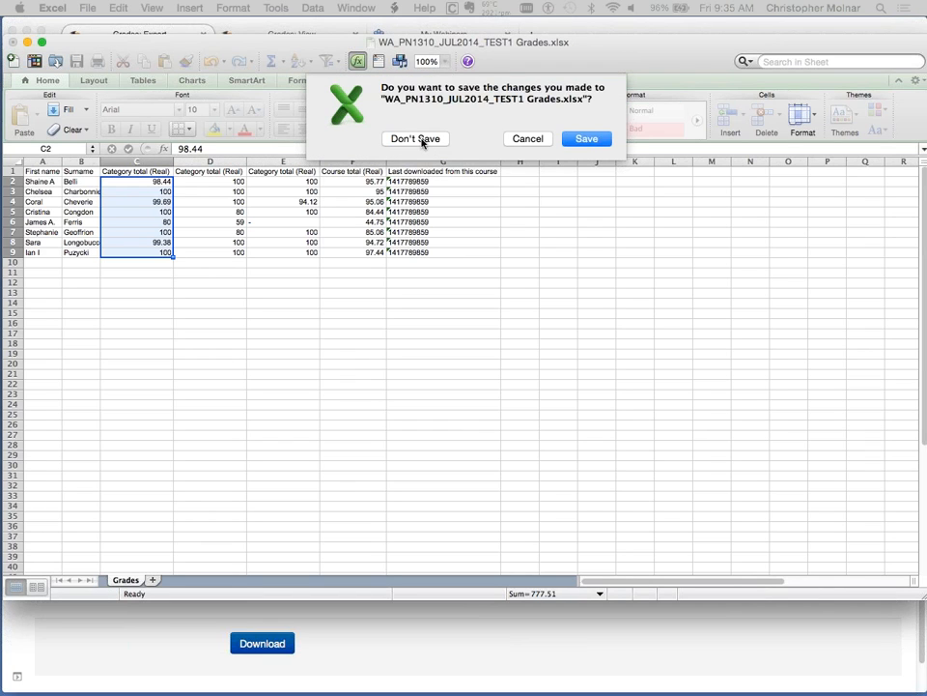
pyautogui.click(417, 139)
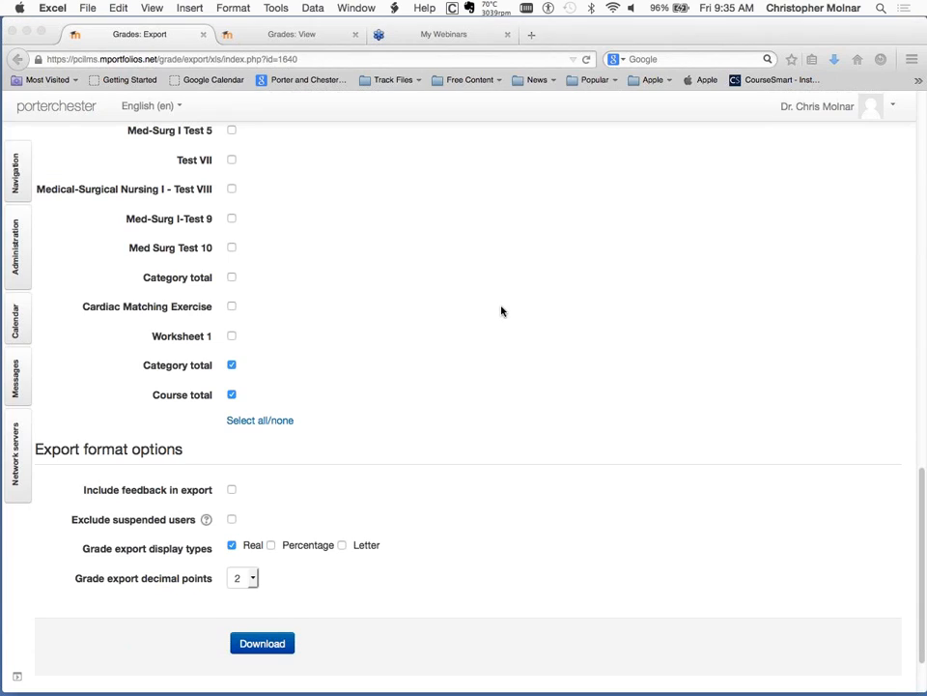
pyautogui.scroll(10, 501, 310)
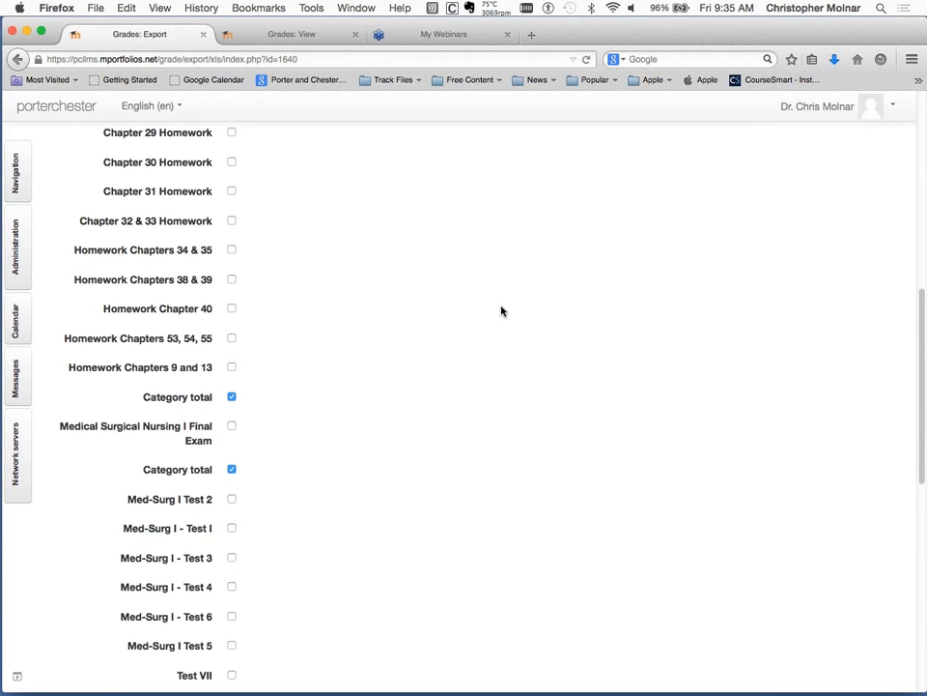
pyautogui.scroll(10, 501, 310)
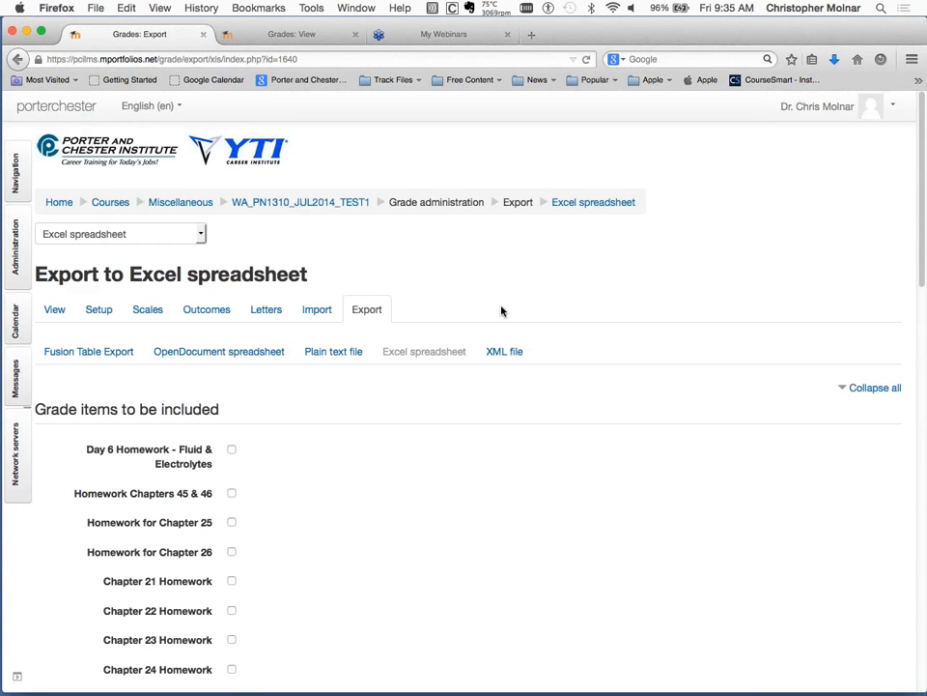
pyautogui.click(55, 315)
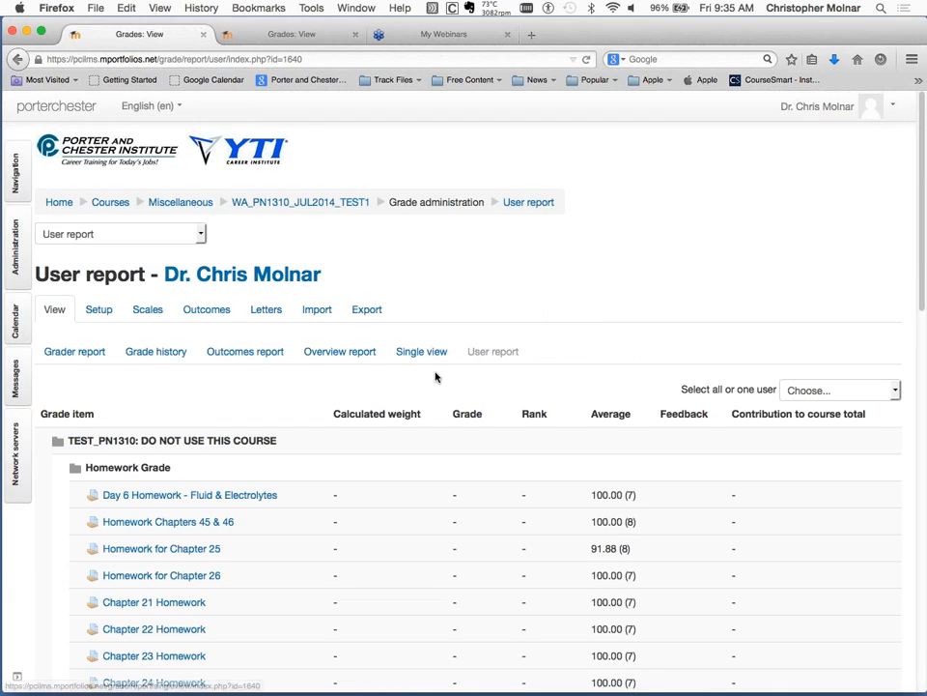
pyautogui.click(72, 354)
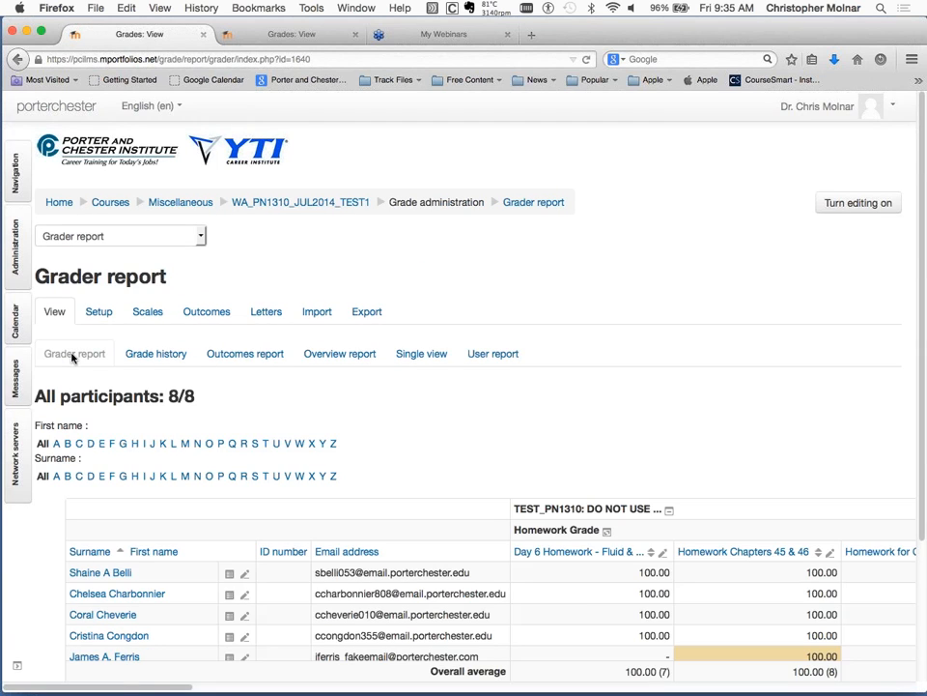
# Examine the homework grade columns in the Grader report, from Day 6 Homework across to Chapter 29 Homework.
pyautogui.scroll(-1, 626, 406)
pyautogui.hscroll(1, 626, 407)
pyautogui.scroll(-1, 626, 407)
pyautogui.hscroll(1, 626, 407)
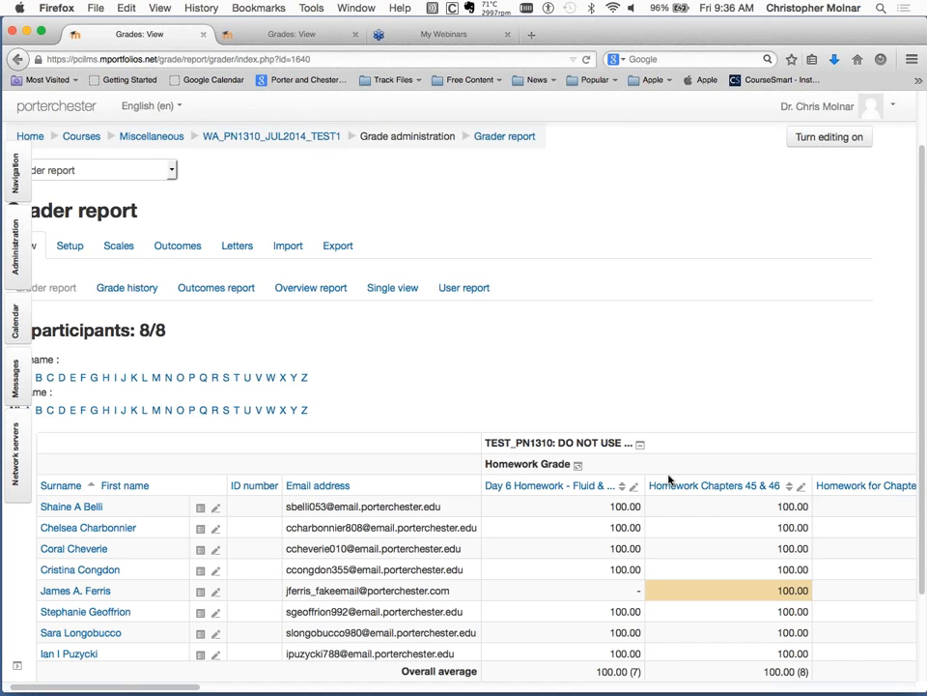
pyautogui.scroll(-2, 664, 480)
pyautogui.scroll(-1, 668, 480)
pyautogui.hscroll(2, 668, 480)
pyautogui.hscroll(4, 668, 480)
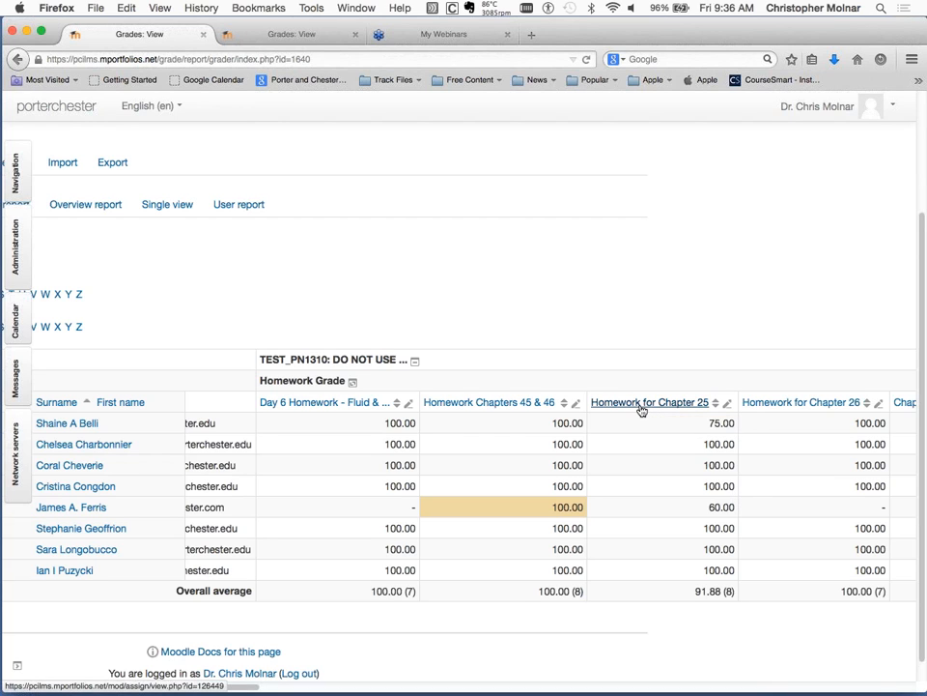
pyautogui.hscroll(4, 802, 404)
pyautogui.scroll(-1, 802, 405)
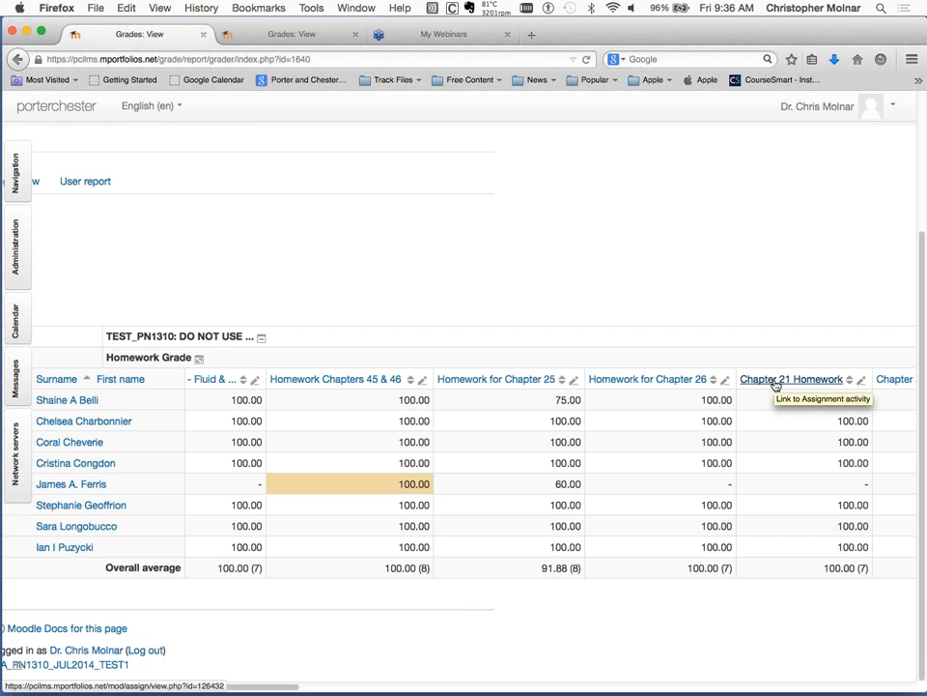
pyautogui.hscroll(8, 775, 384)
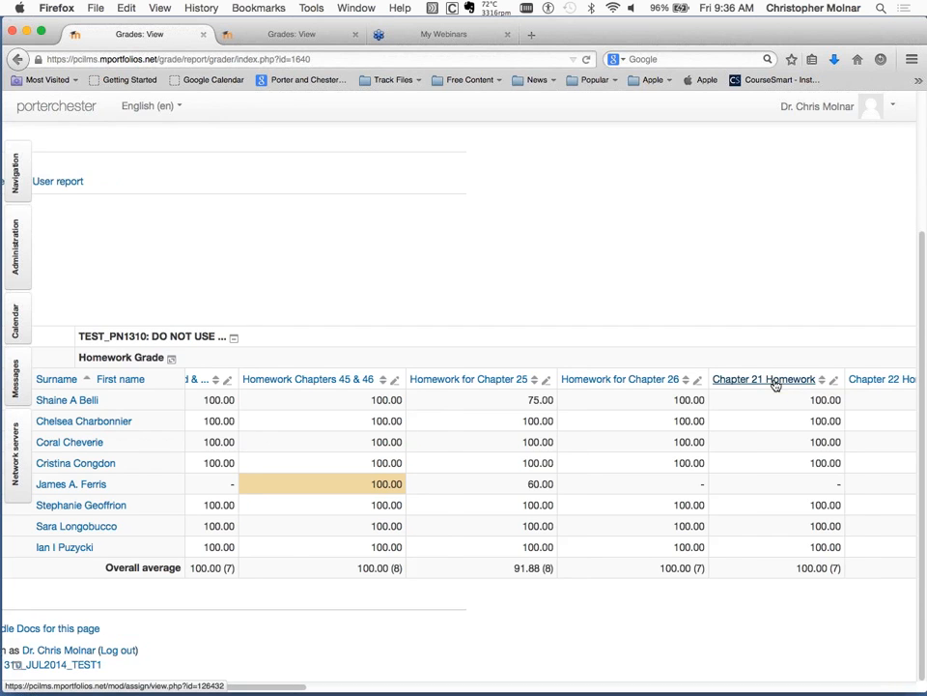
pyautogui.scroll(-1, 775, 384)
pyautogui.hscroll(4, 774, 384)
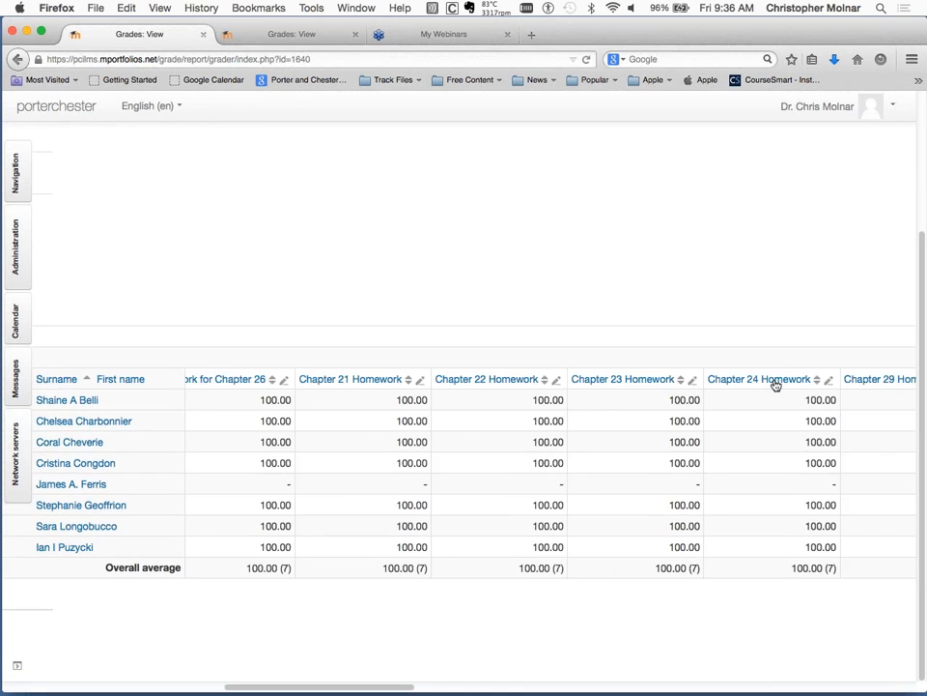
pyautogui.hscroll(2, 775, 385)
pyautogui.scroll(1, 776, 385)
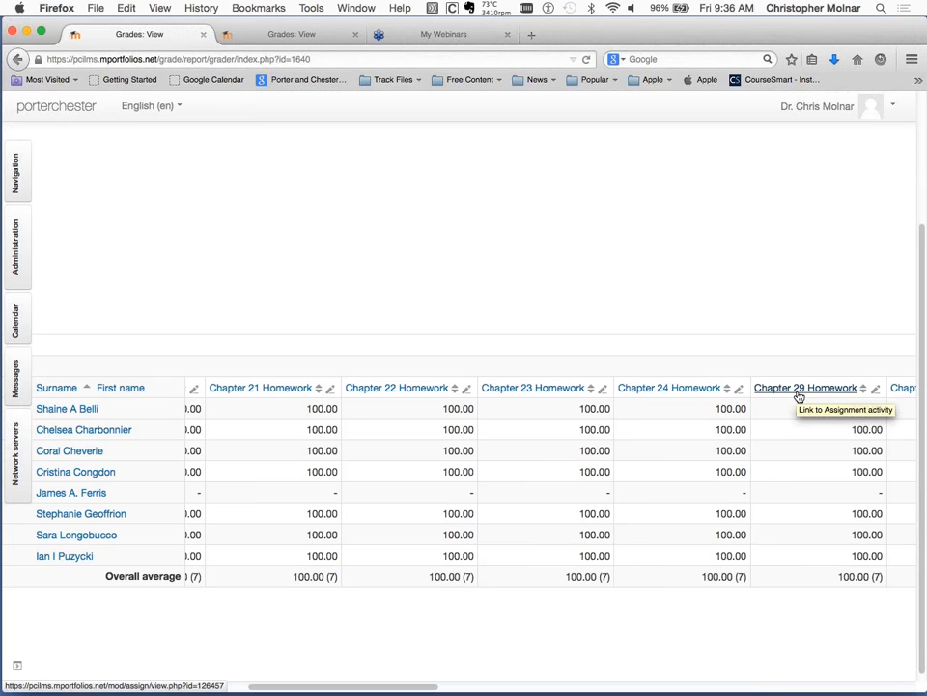
# Open the Chapter 29 Homework assignment from the Grader report and show all its submissions for grading.
pyautogui.click(800, 394)
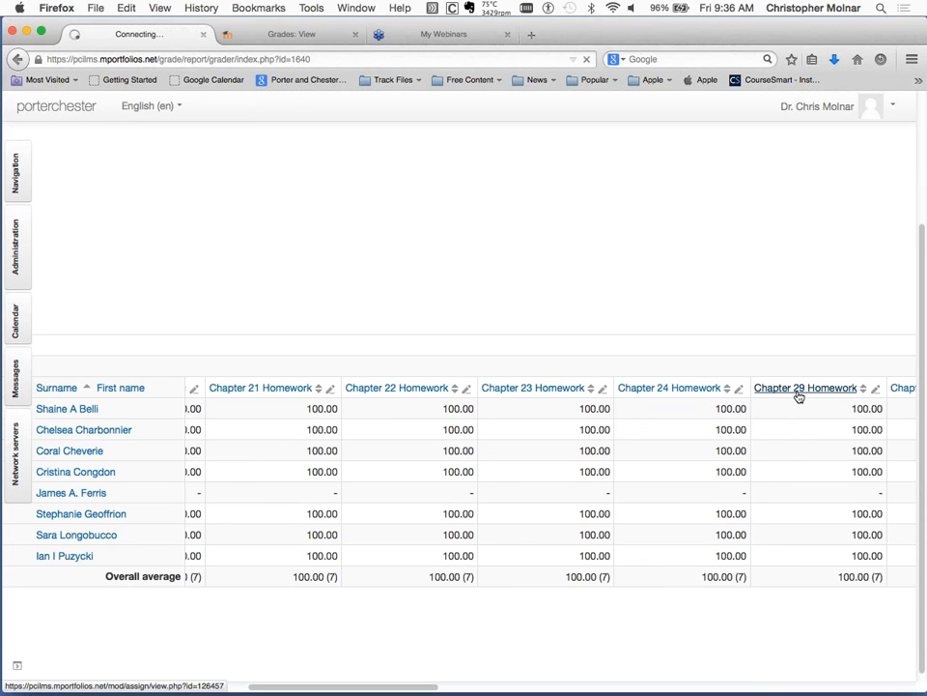
pyautogui.scroll(-2, 729, 478)
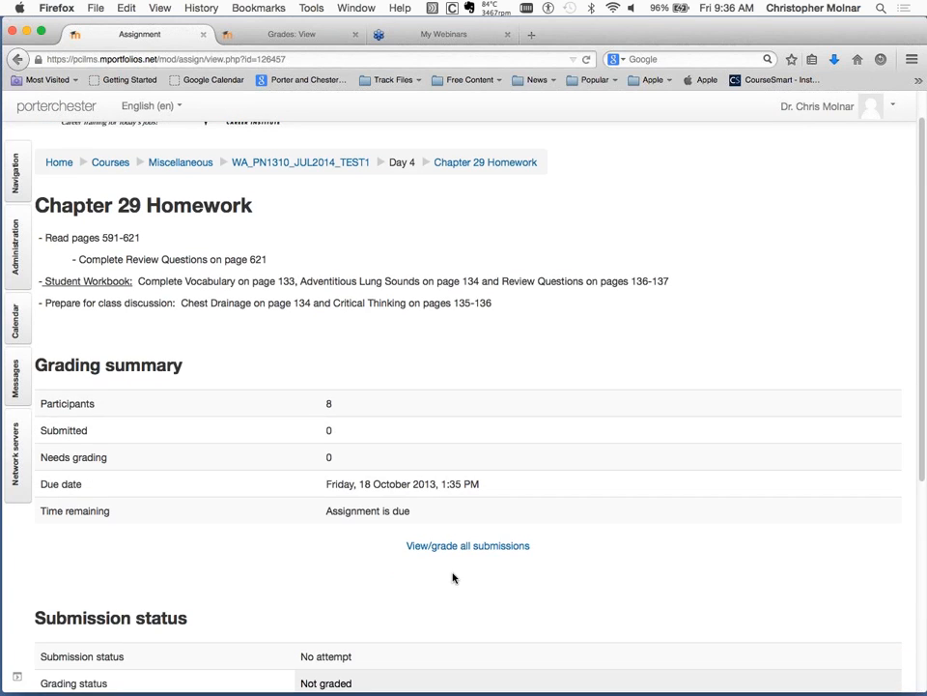
pyautogui.click(501, 550)
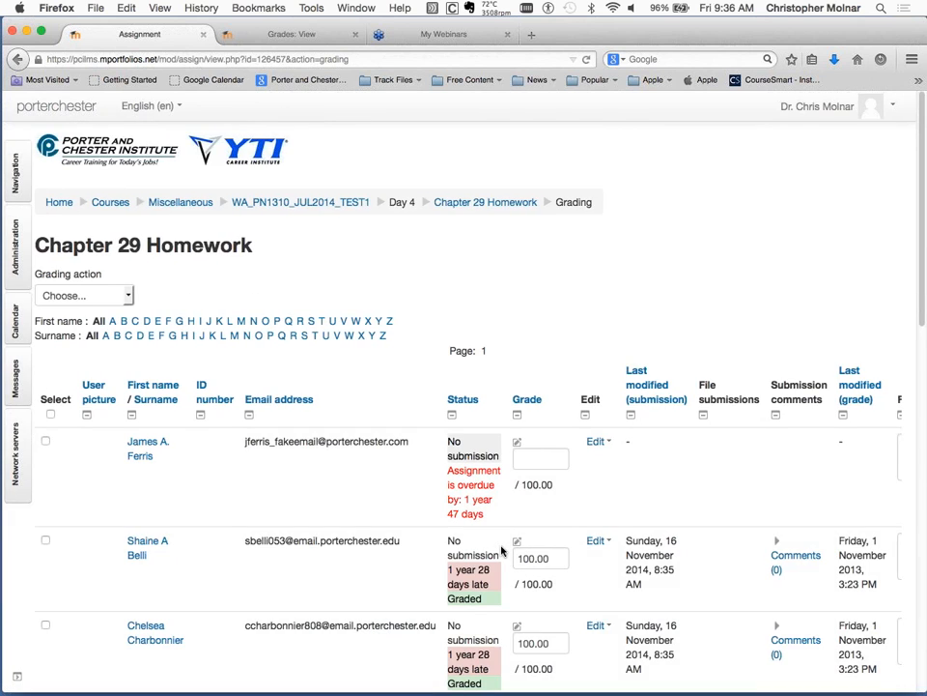
# Examine the submission status, grade and comments columns for every student in the Chapter 29 Homework grading table.
pyautogui.scroll(-2, 502, 551)
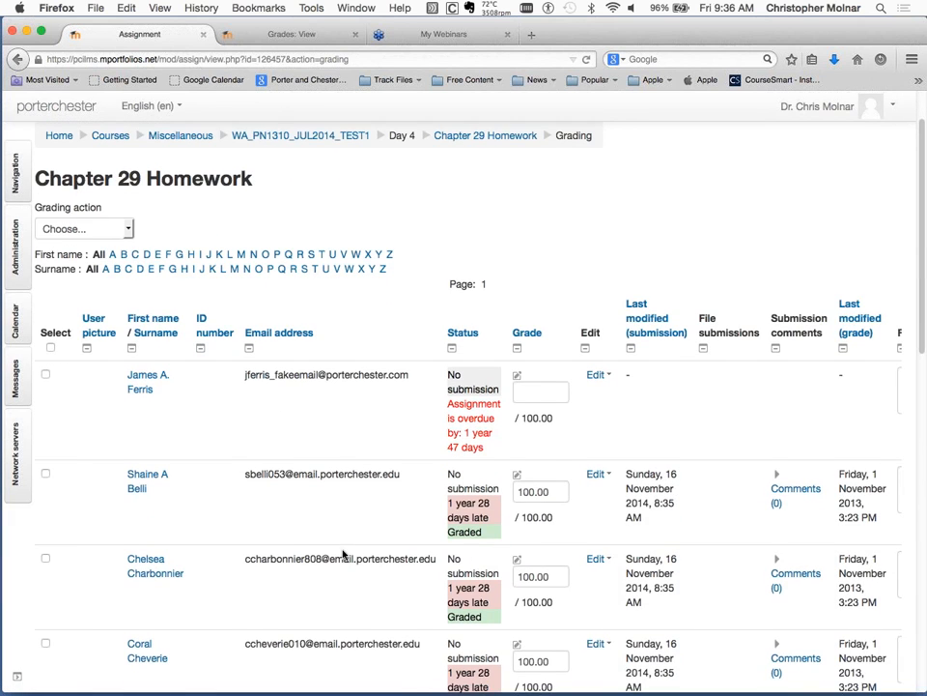
pyautogui.scroll(-1, 342, 552)
pyautogui.scroll(-3, 342, 554)
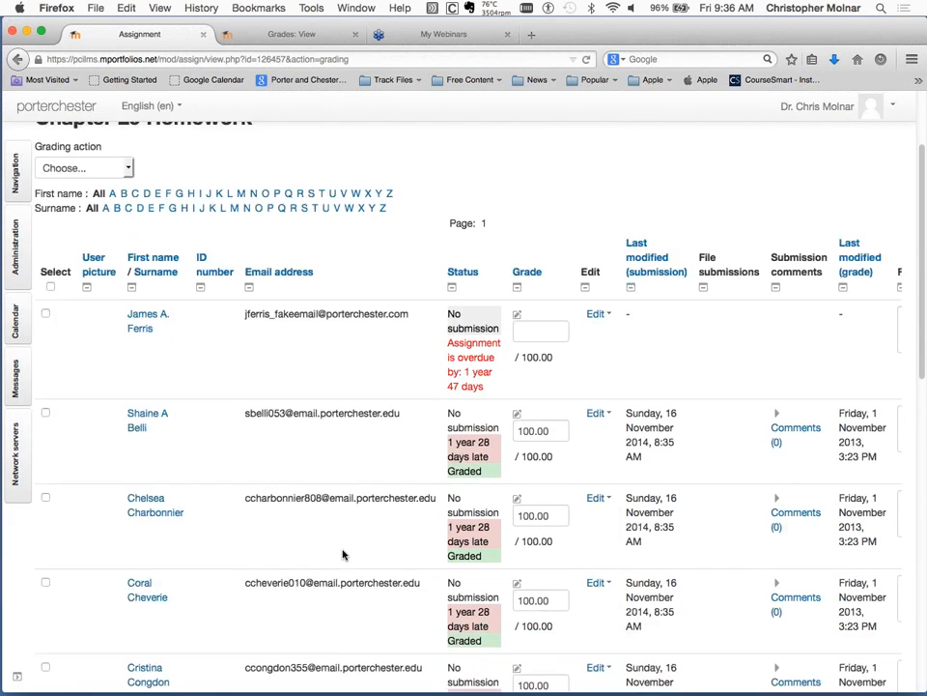
pyautogui.scroll(-1, 342, 553)
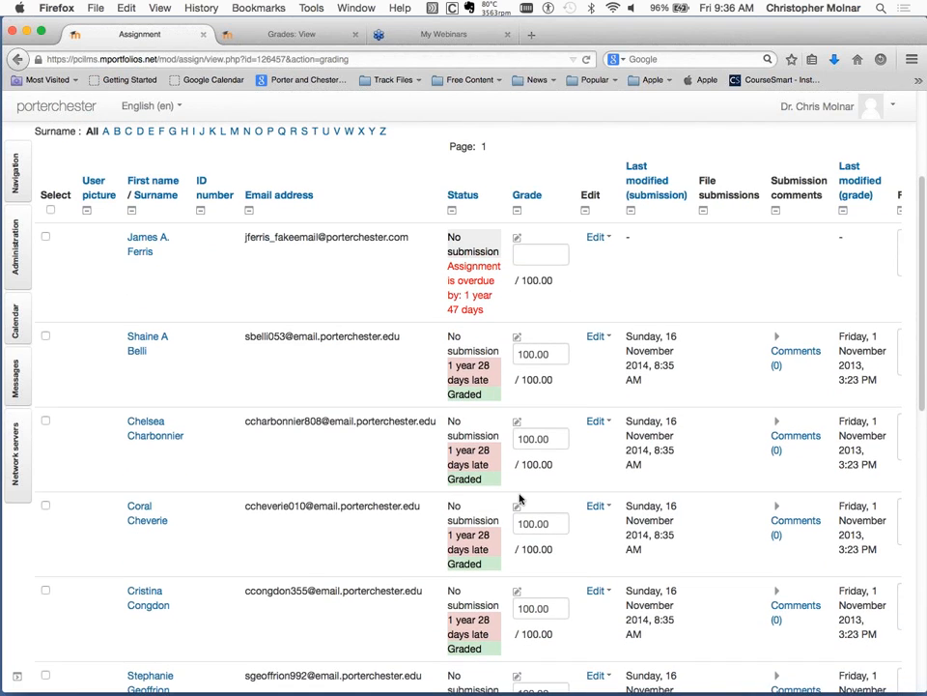
pyautogui.scroll(-5, 519, 499)
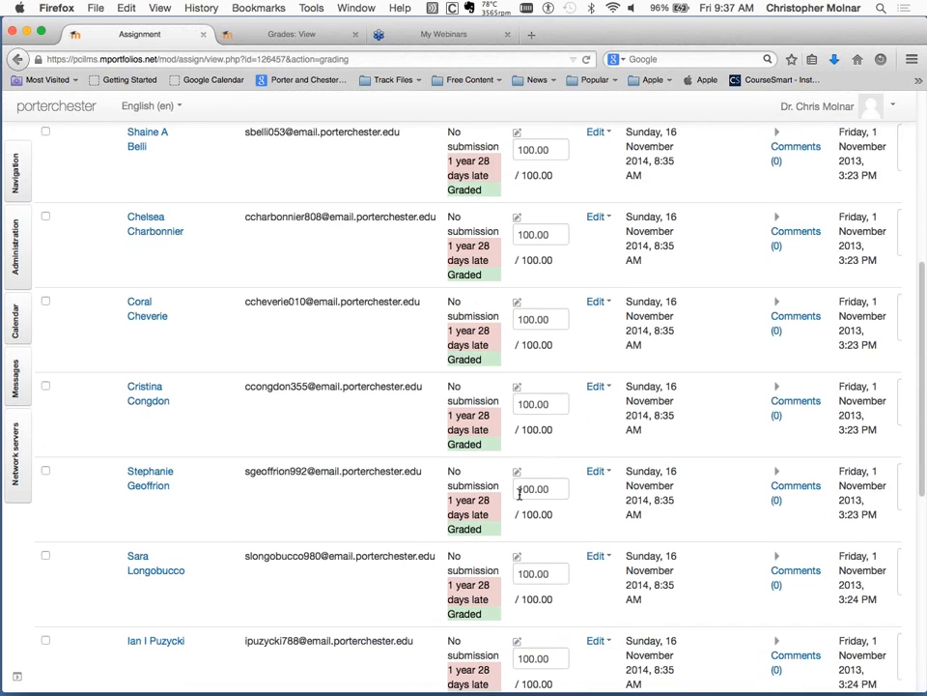
pyautogui.scroll(-2, 519, 493)
pyautogui.scroll(4, 520, 495)
pyautogui.scroll(-2, 541, 357)
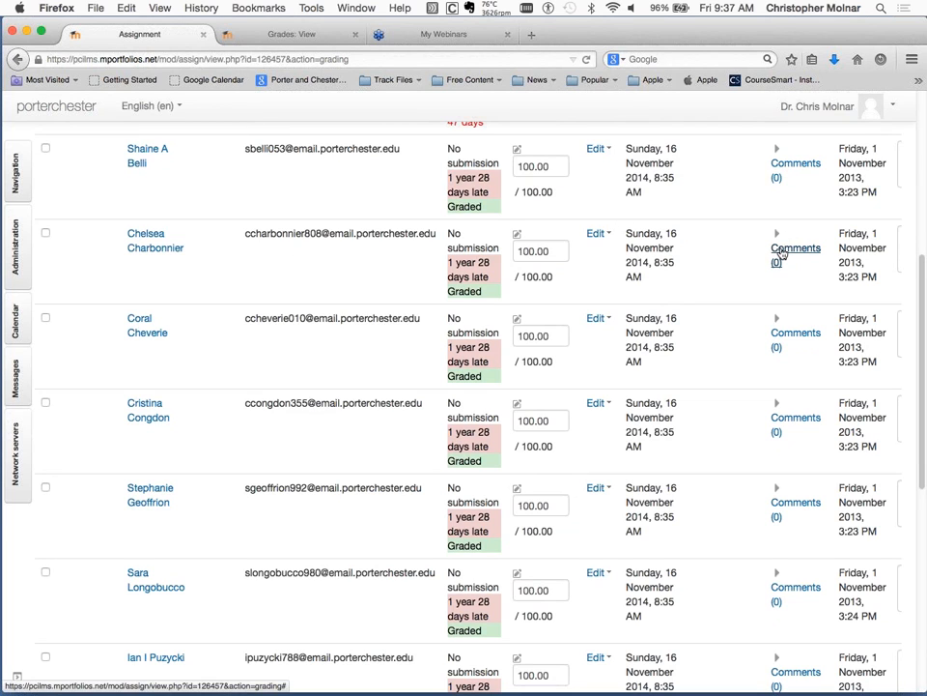
# Enter a grade of 0 for the ungraded student in the first row of the Chapter 29 Homework grading table.
pyautogui.scroll(3, 814, 332)
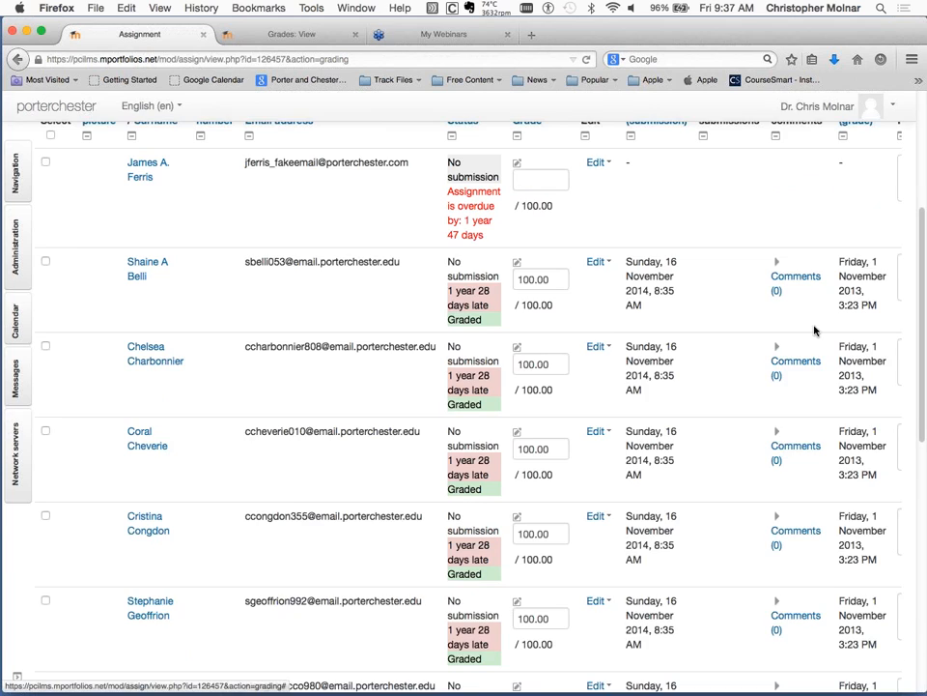
pyautogui.scroll(1, 814, 332)
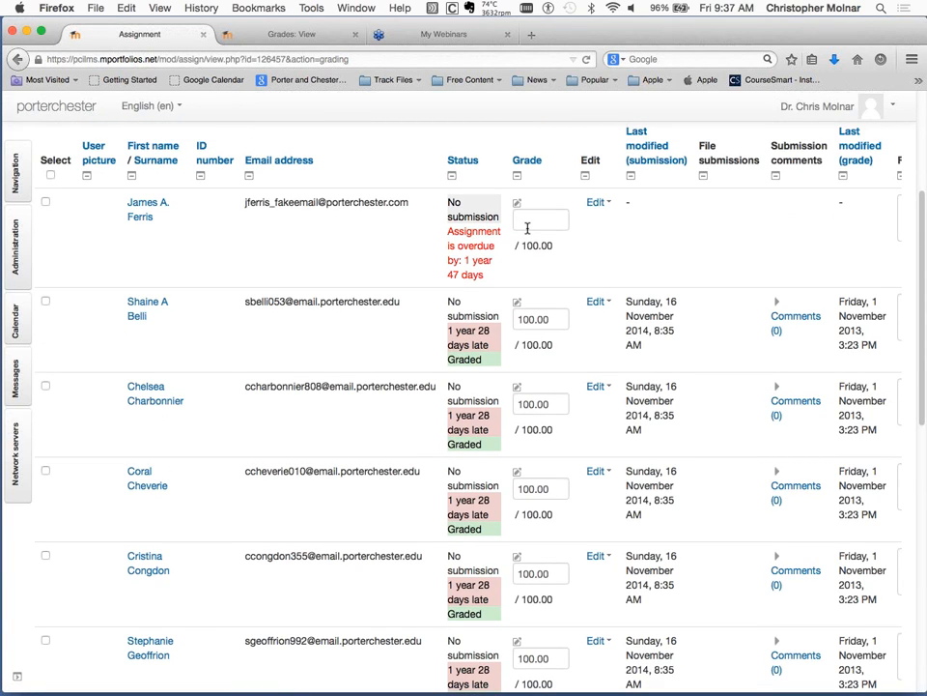
pyautogui.click(527, 228)
pyautogui.write('0')
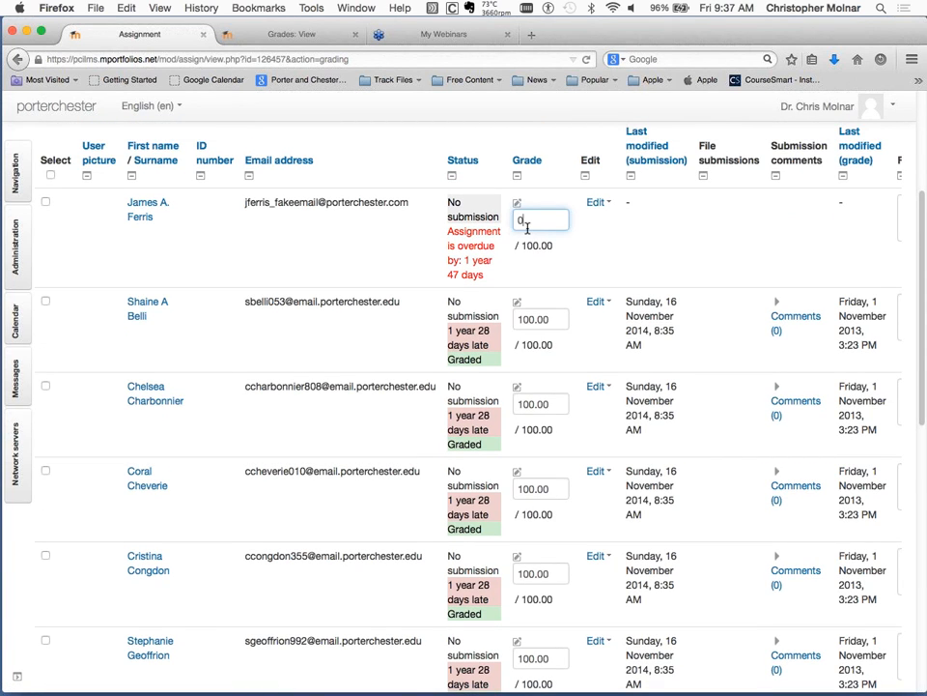
# Set Notify students to No, save all quick grading changes and return to the grading table.
pyautogui.scroll(-2, 560, 242)
pyautogui.scroll(-3, 560, 241)
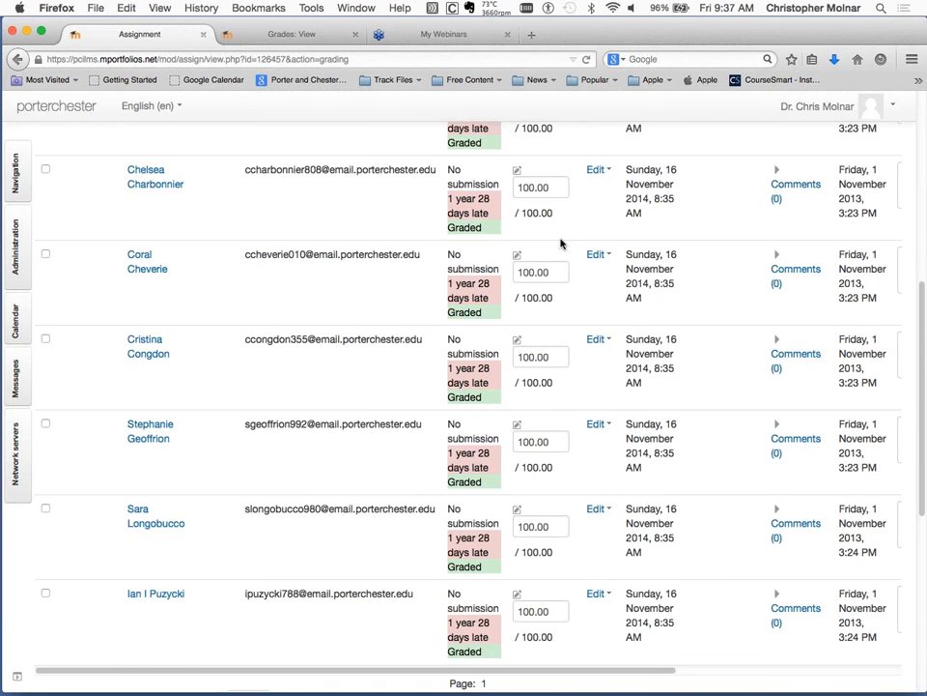
pyautogui.scroll(-3, 560, 242)
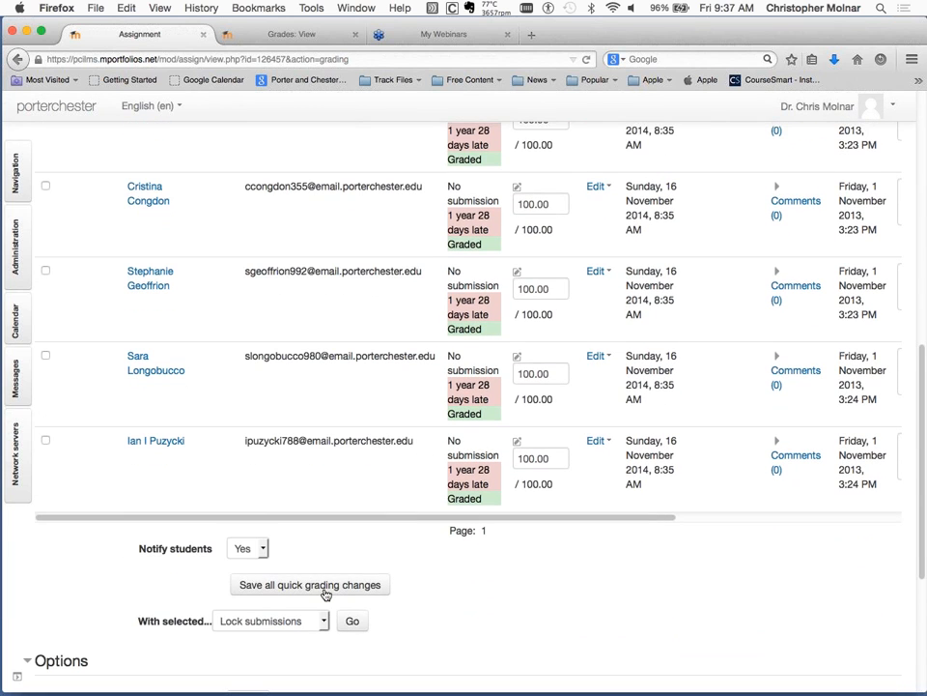
pyautogui.click(253, 549)
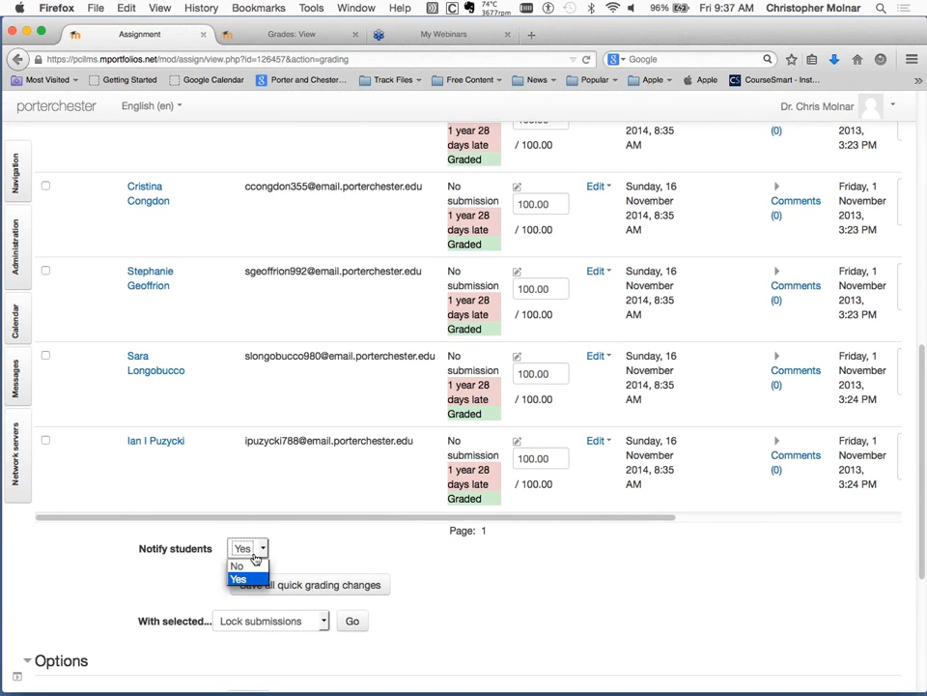
pyautogui.click(254, 567)
pyautogui.click(372, 589)
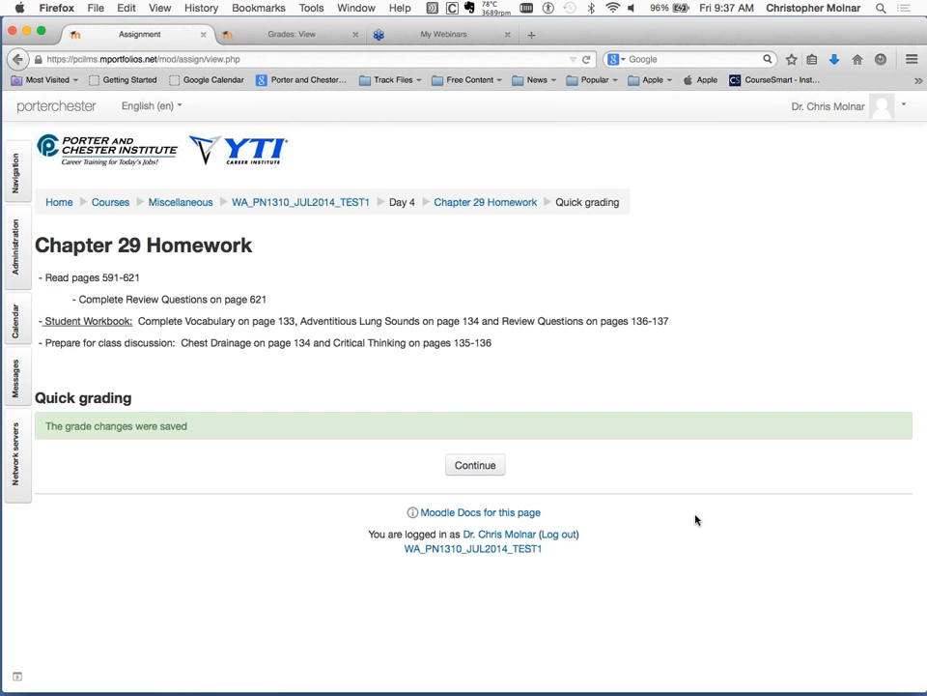
pyautogui.click(484, 475)
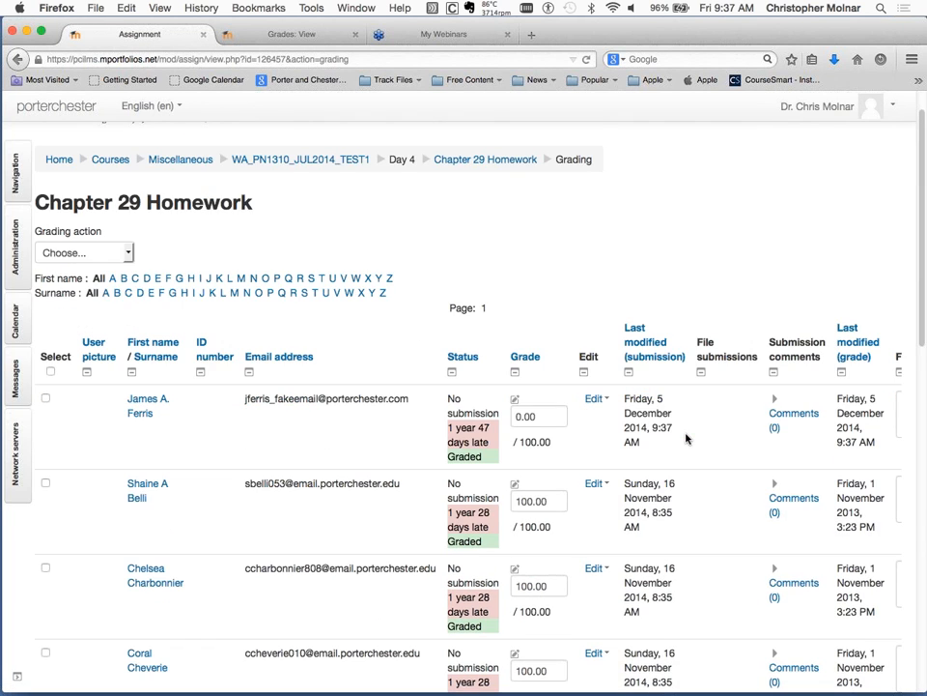
# Review the saved grades and modification dates in the grading table and return to the Chapter 29 Homework assignment page.
pyautogui.scroll(-1, 686, 438)
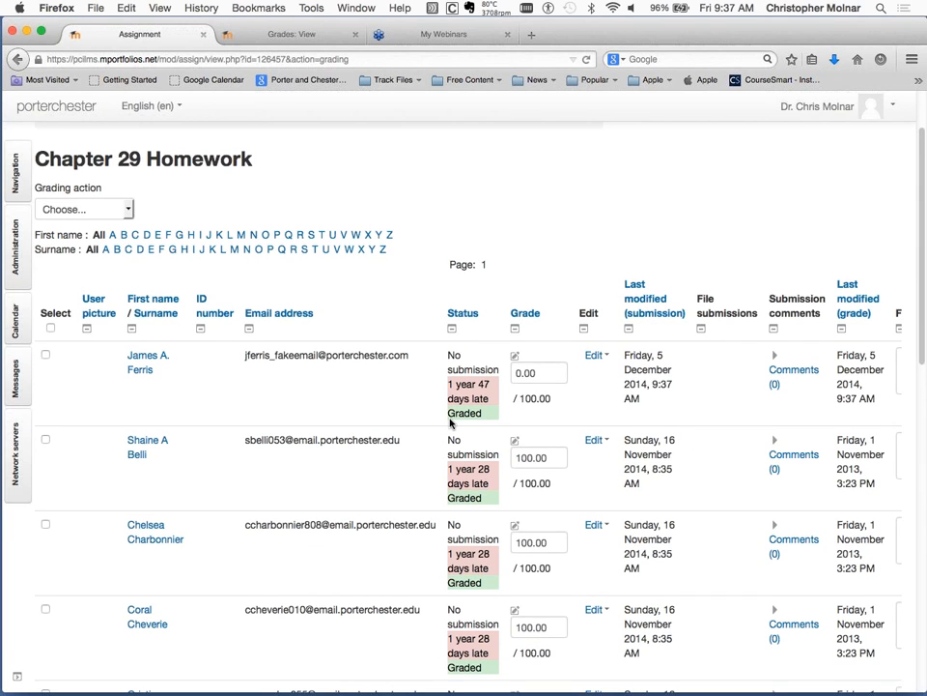
pyautogui.scroll(-1, 450, 421)
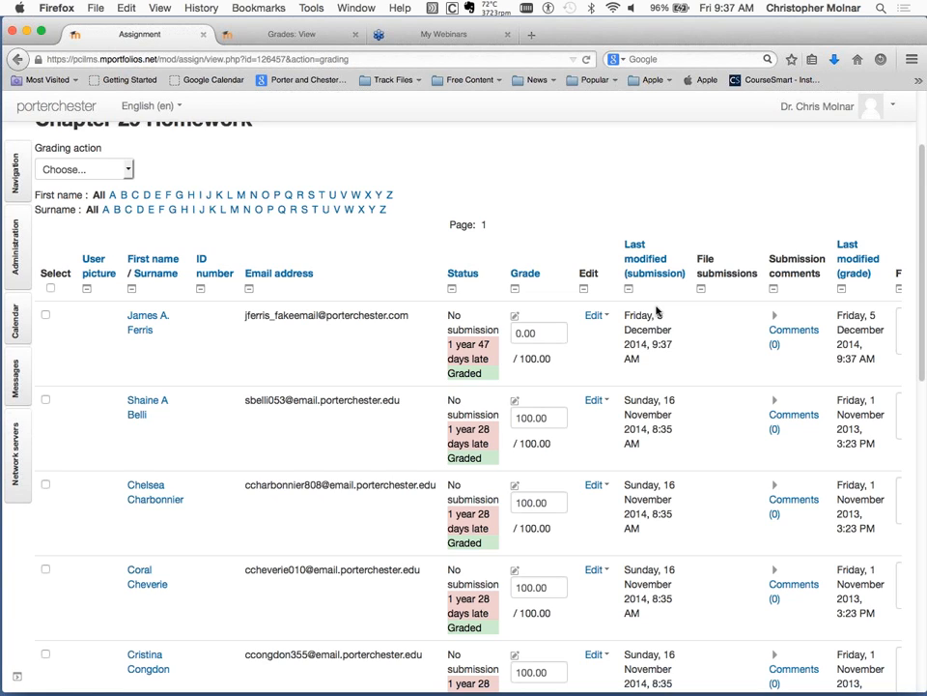
pyautogui.scroll(-1, 699, 366)
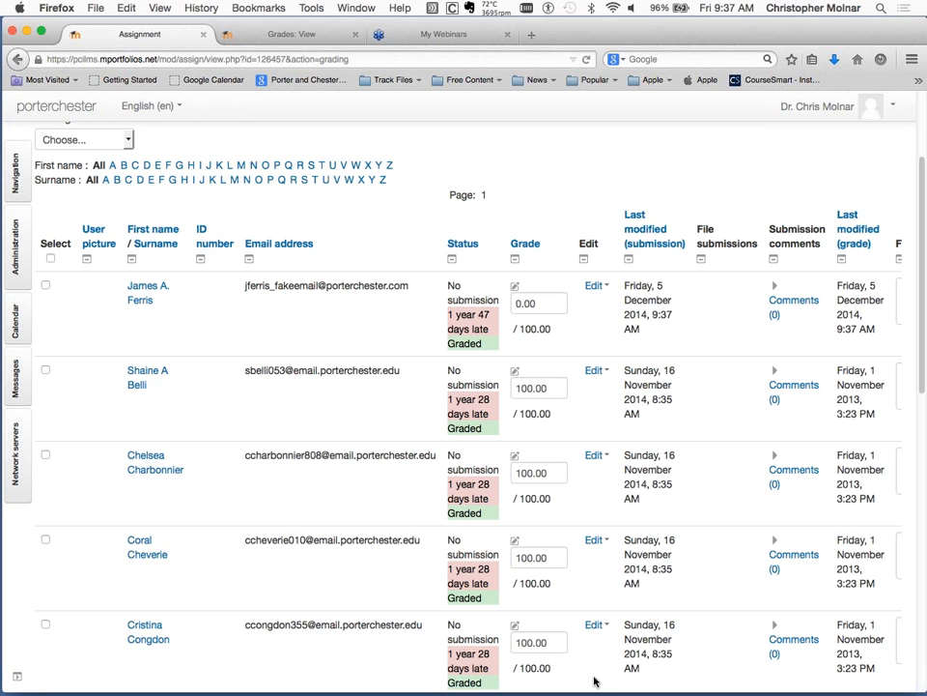
pyautogui.scroll(-4, 578, 601)
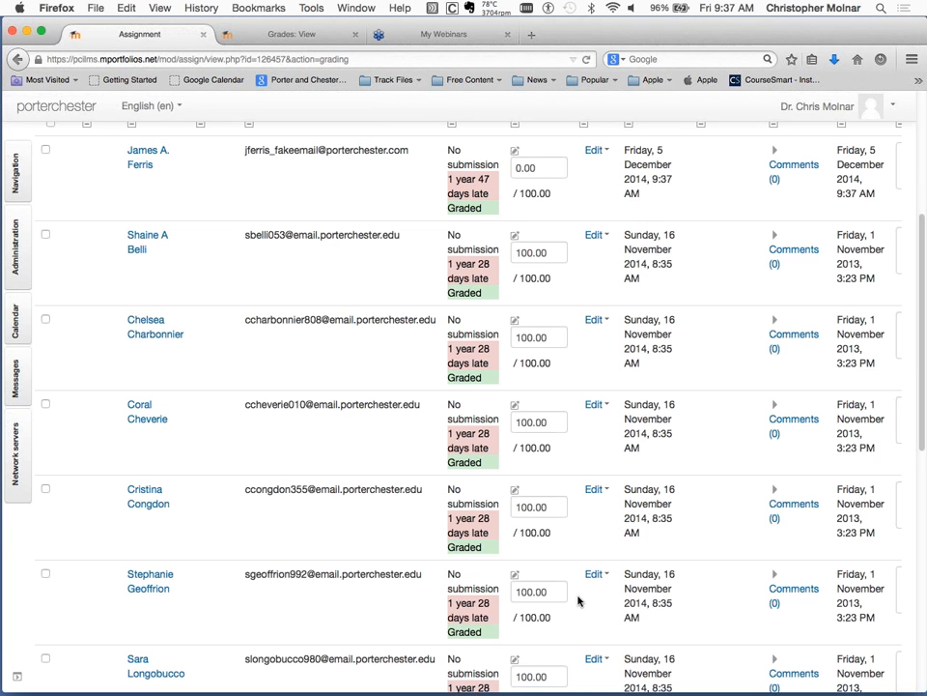
pyautogui.scroll(-5, 578, 601)
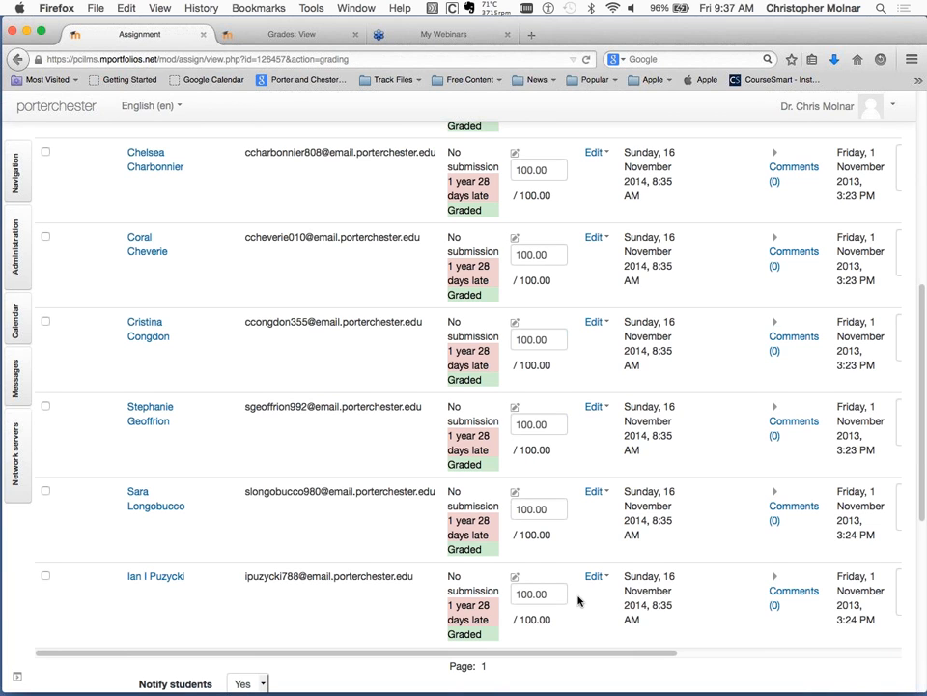
pyautogui.scroll(13, 251, 271)
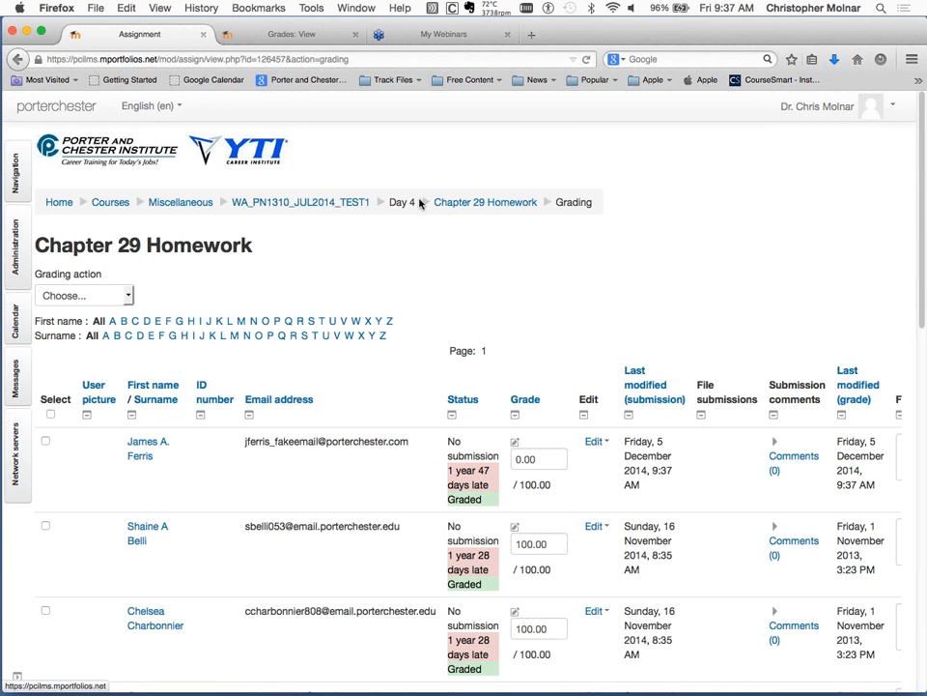
pyautogui.click(455, 201)
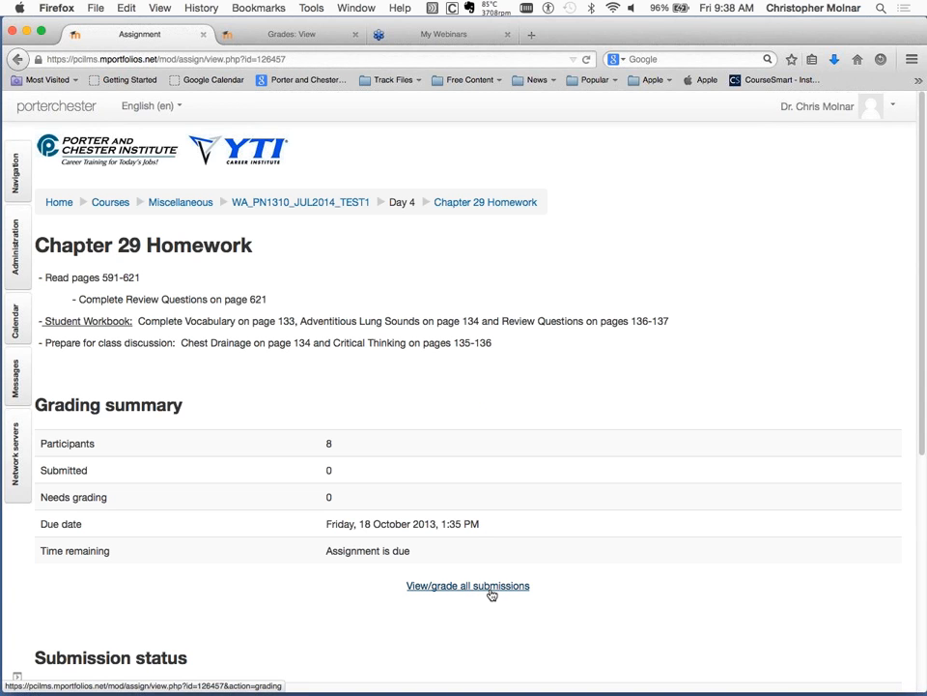
# Open the list of all submissions for Chapter 29 Homework and expand the submission comments box for the student in the seventh row.
pyautogui.click(491, 591)
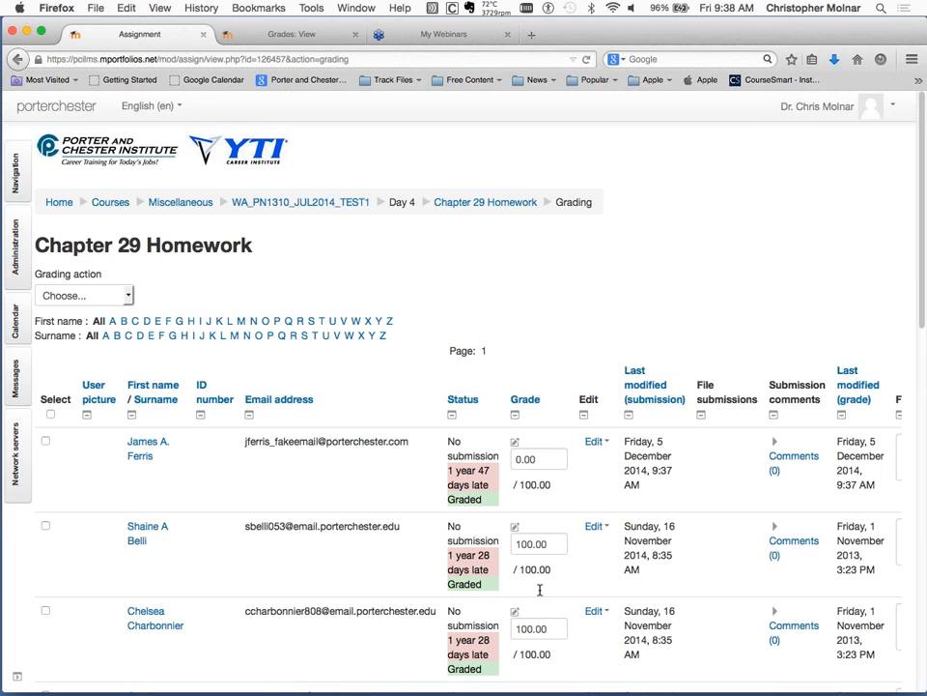
pyautogui.scroll(-8, 540, 595)
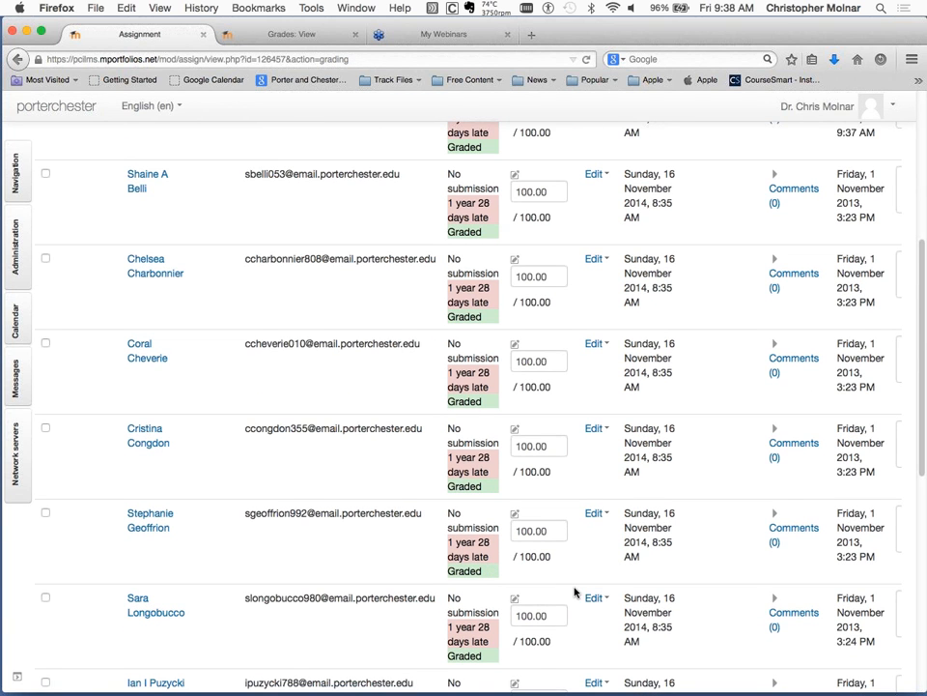
pyautogui.scroll(-1, 575, 591)
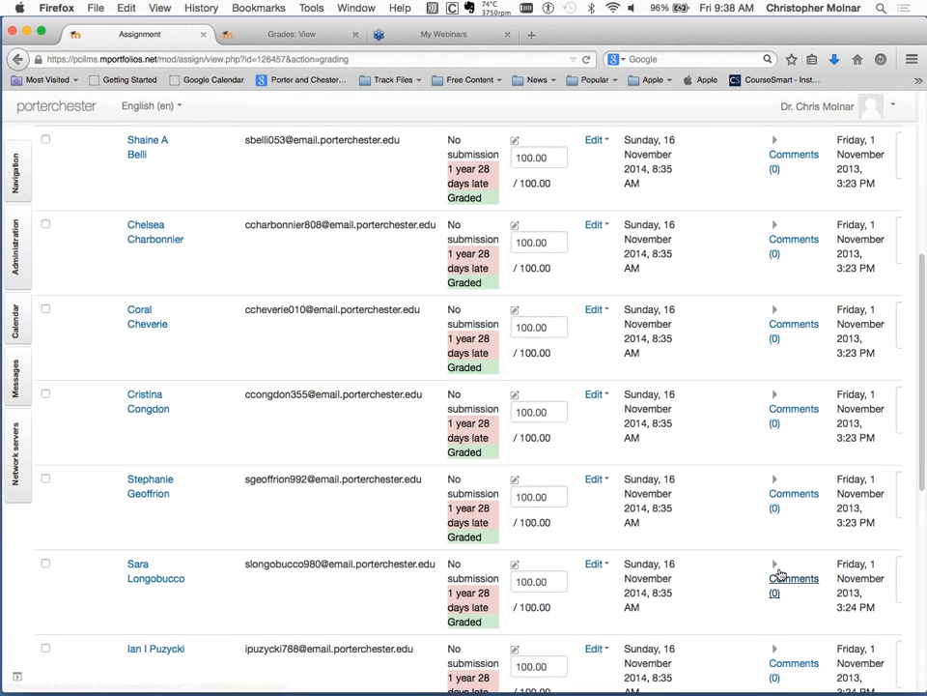
pyautogui.click(774, 563)
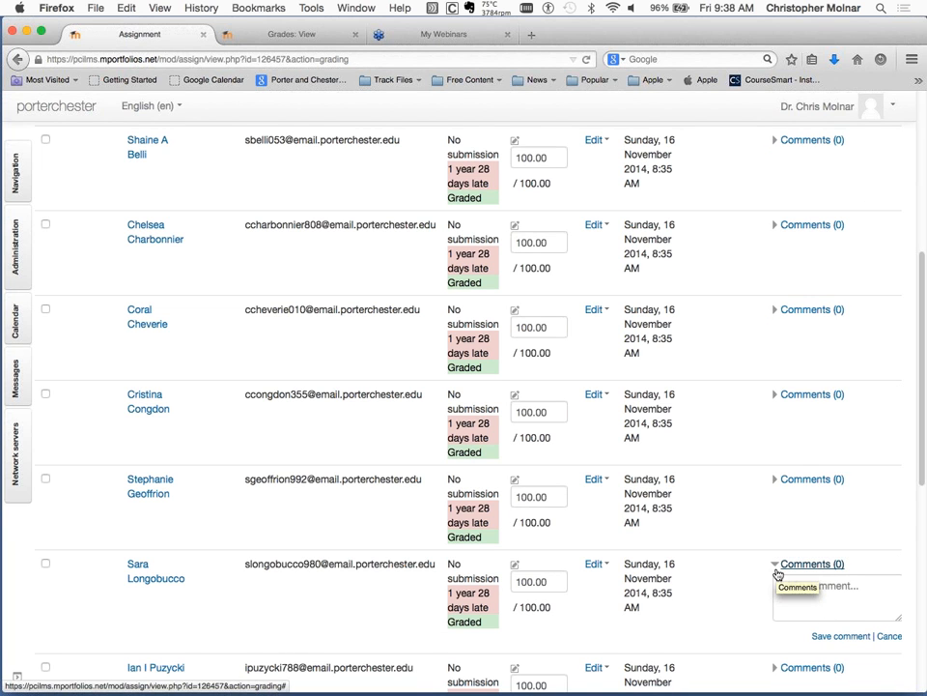
# Examine the submission comments, feedback comments and final grade columns of the Chapter 29 Homework grading table.
pyautogui.hscroll(10, 778, 572)
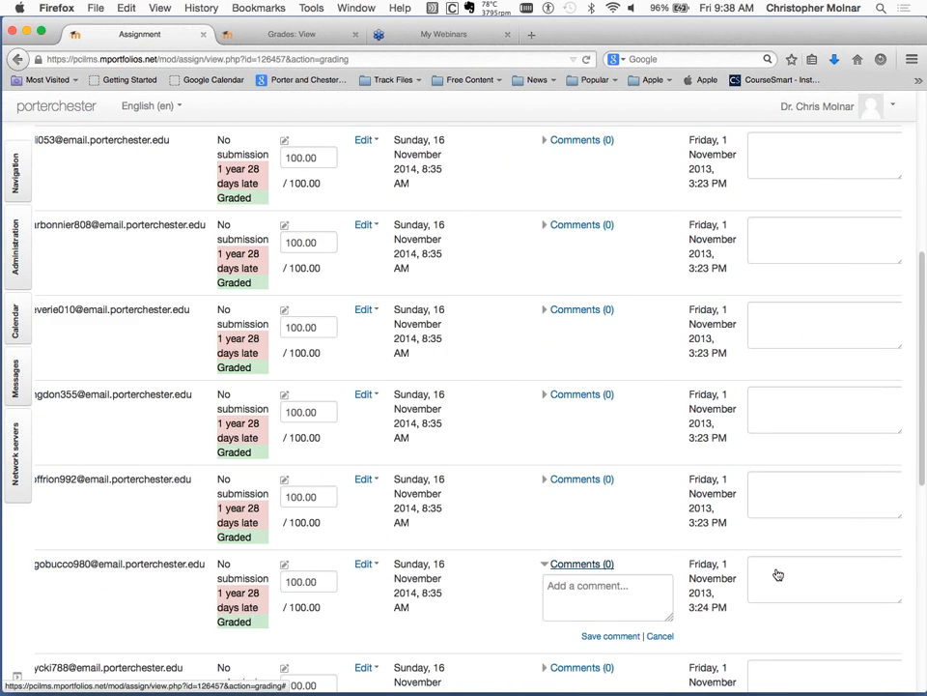
pyautogui.hscroll(-2, 776, 569)
pyautogui.scroll(10, 634, 467)
pyautogui.hscroll(2, 634, 468)
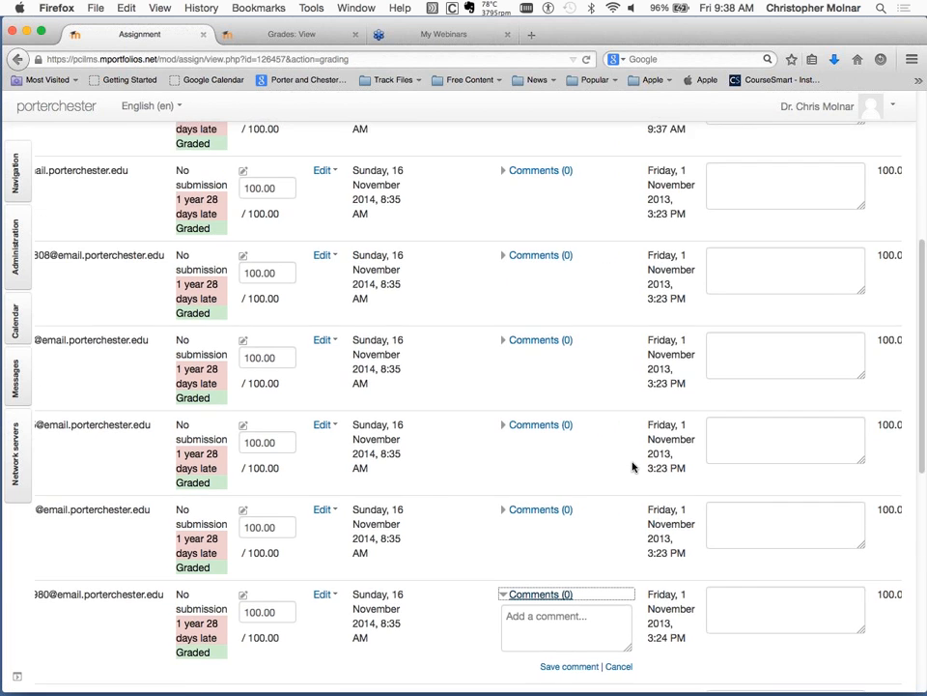
pyautogui.scroll(-3, 724, 374)
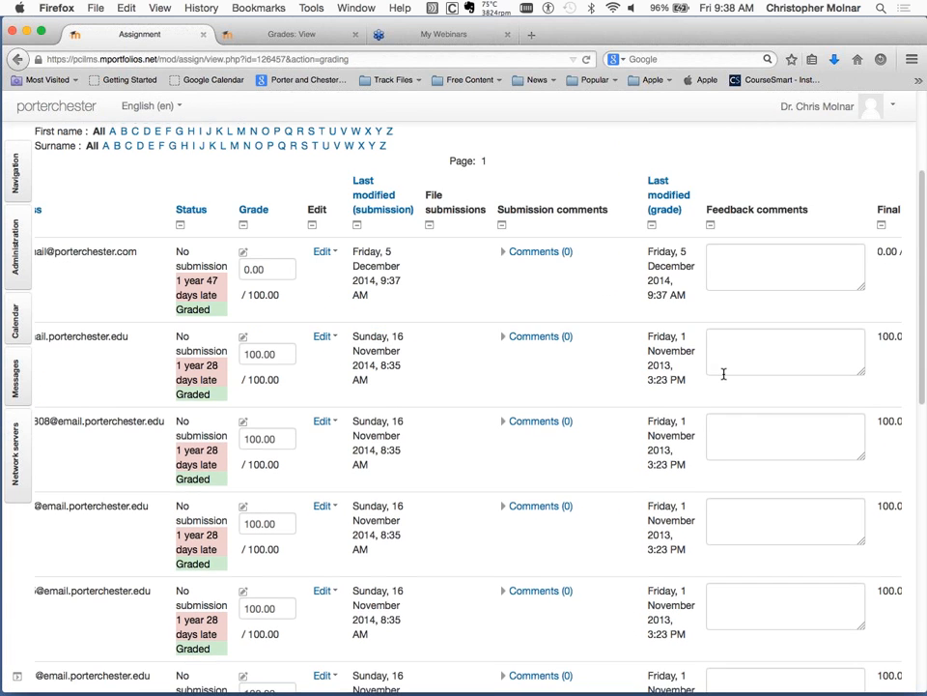
pyautogui.hscroll(2, 728, 379)
pyautogui.hscroll(1, 729, 379)
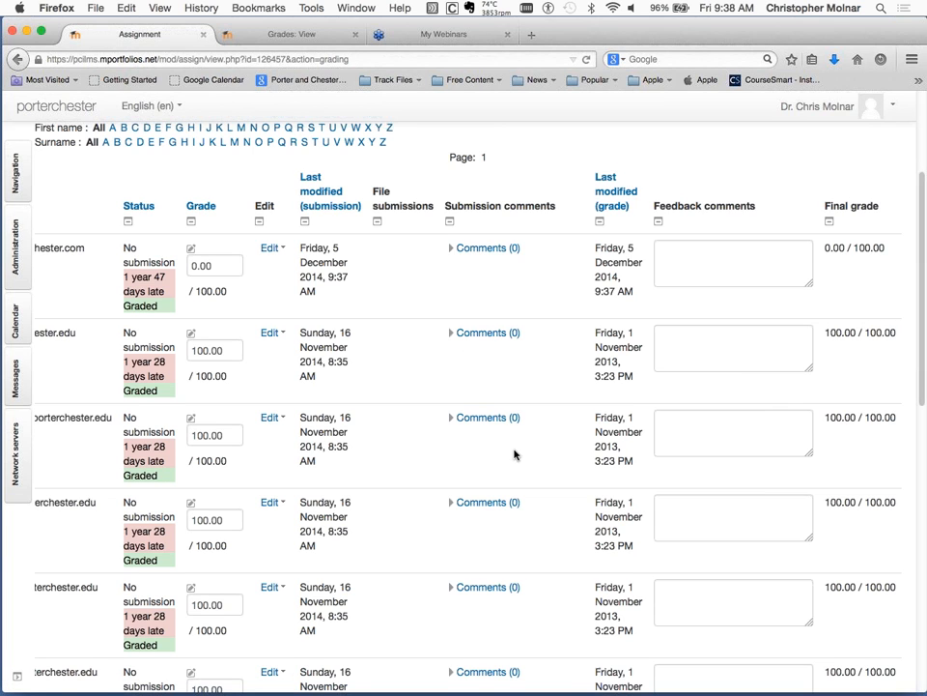
pyautogui.scroll(-1, 514, 454)
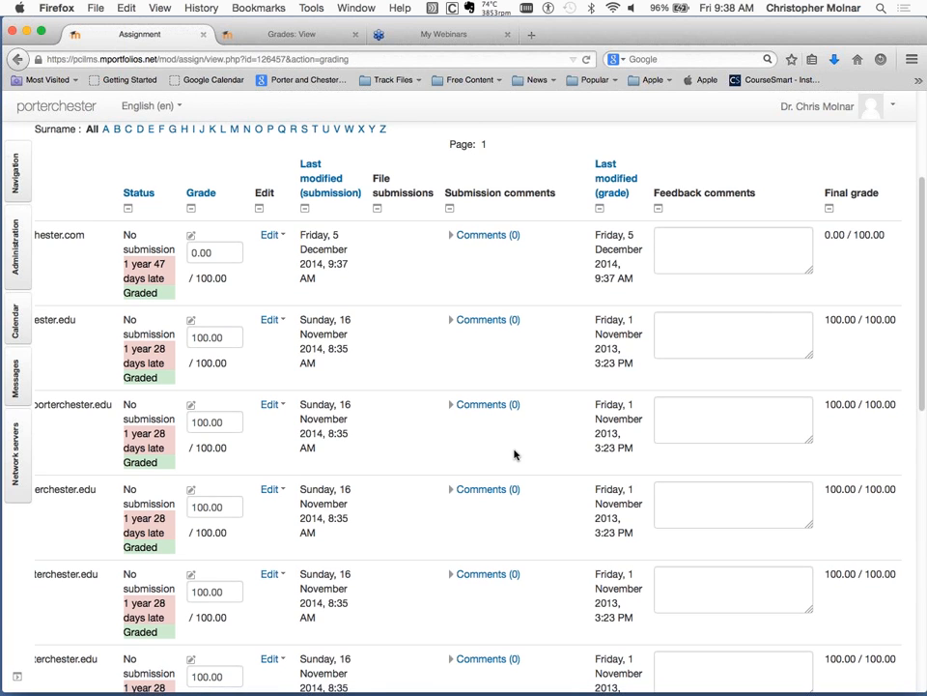
pyautogui.hscroll(-5, 514, 454)
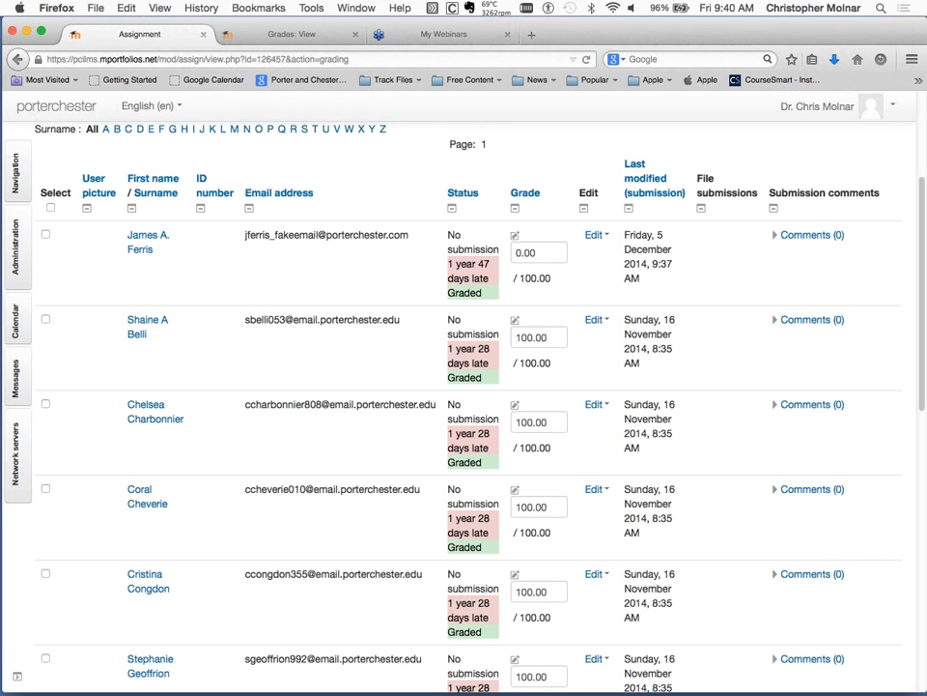
pyautogui.scroll(5, 257, 215)
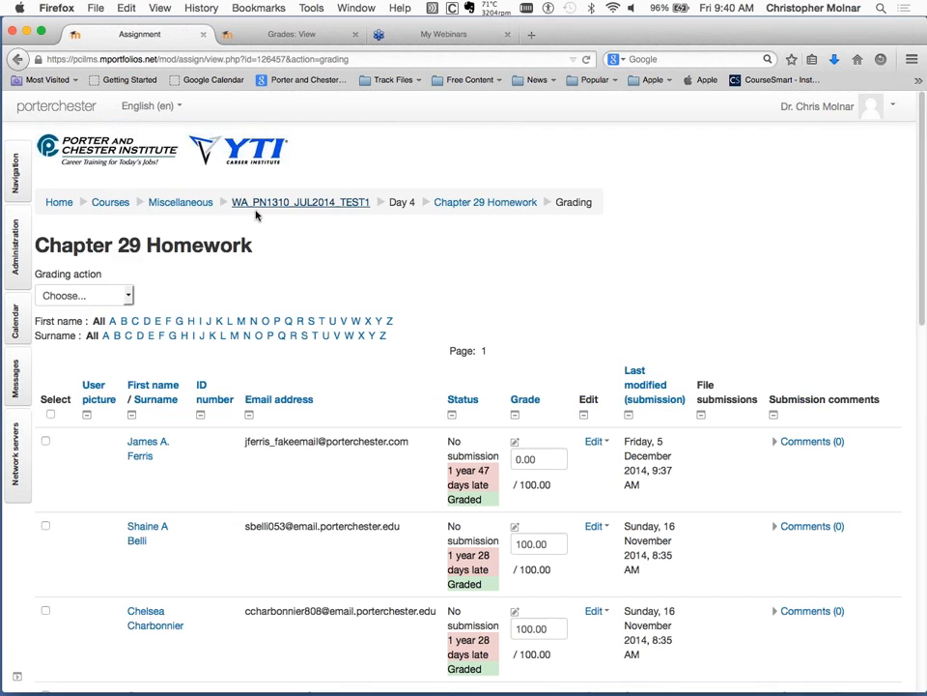